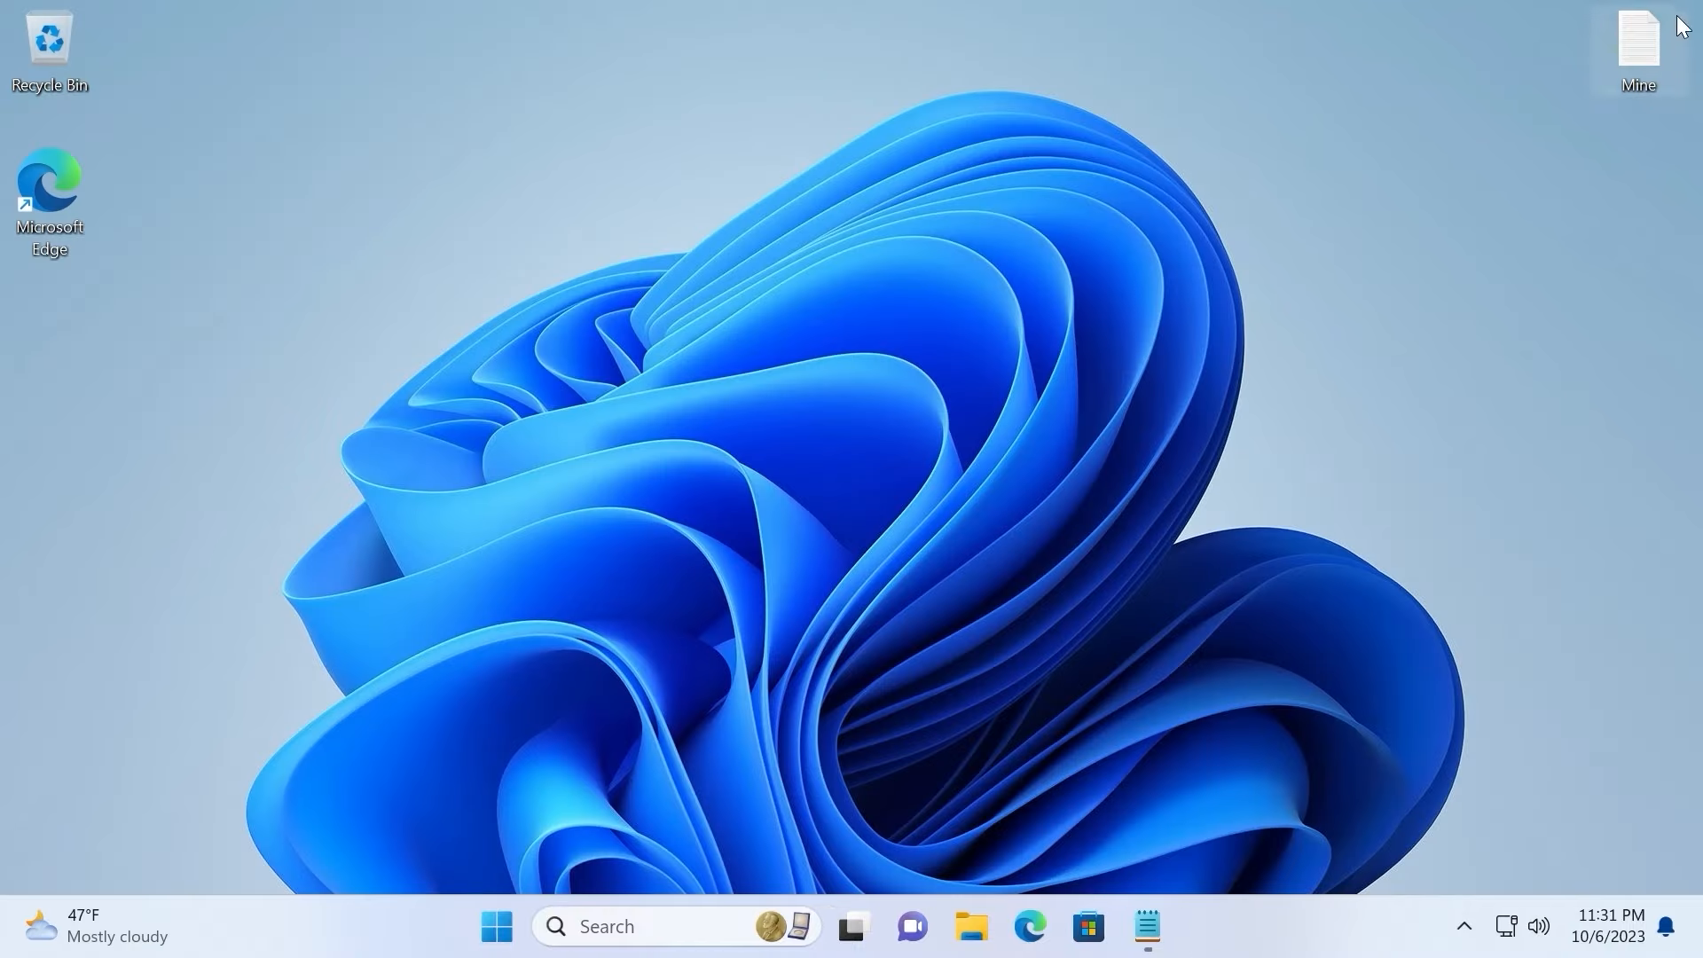
Step: Check for app updates in the Microsoft Store library, then close the store
click(1119, 928)
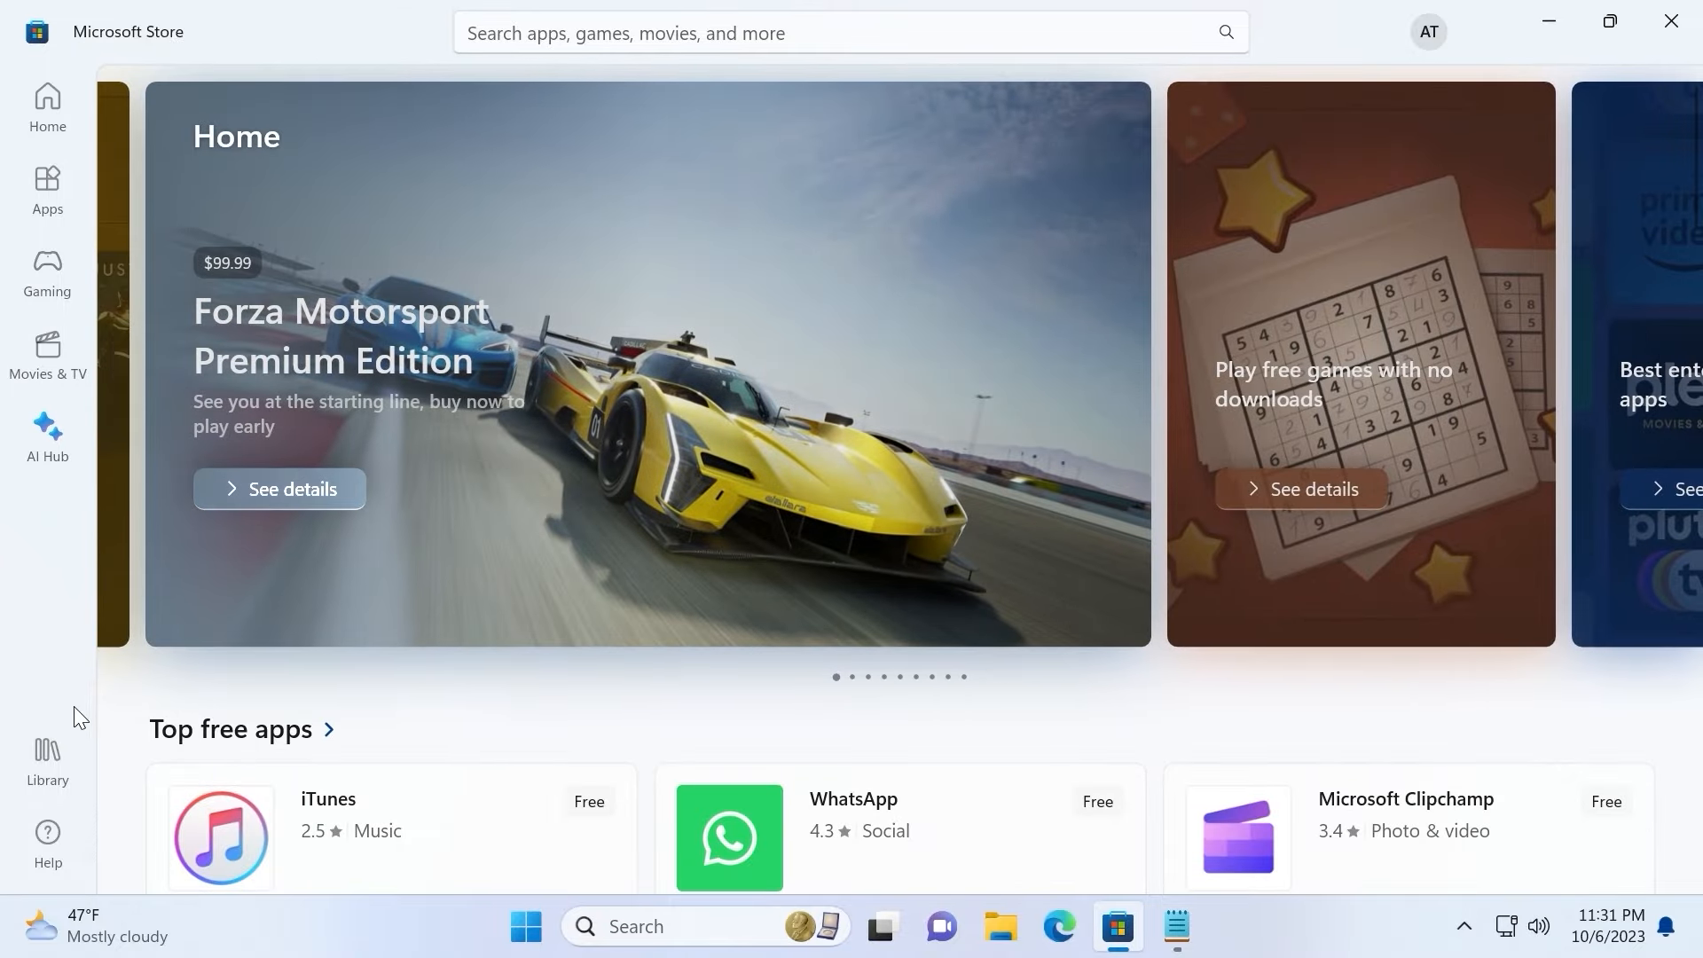
click(49, 748)
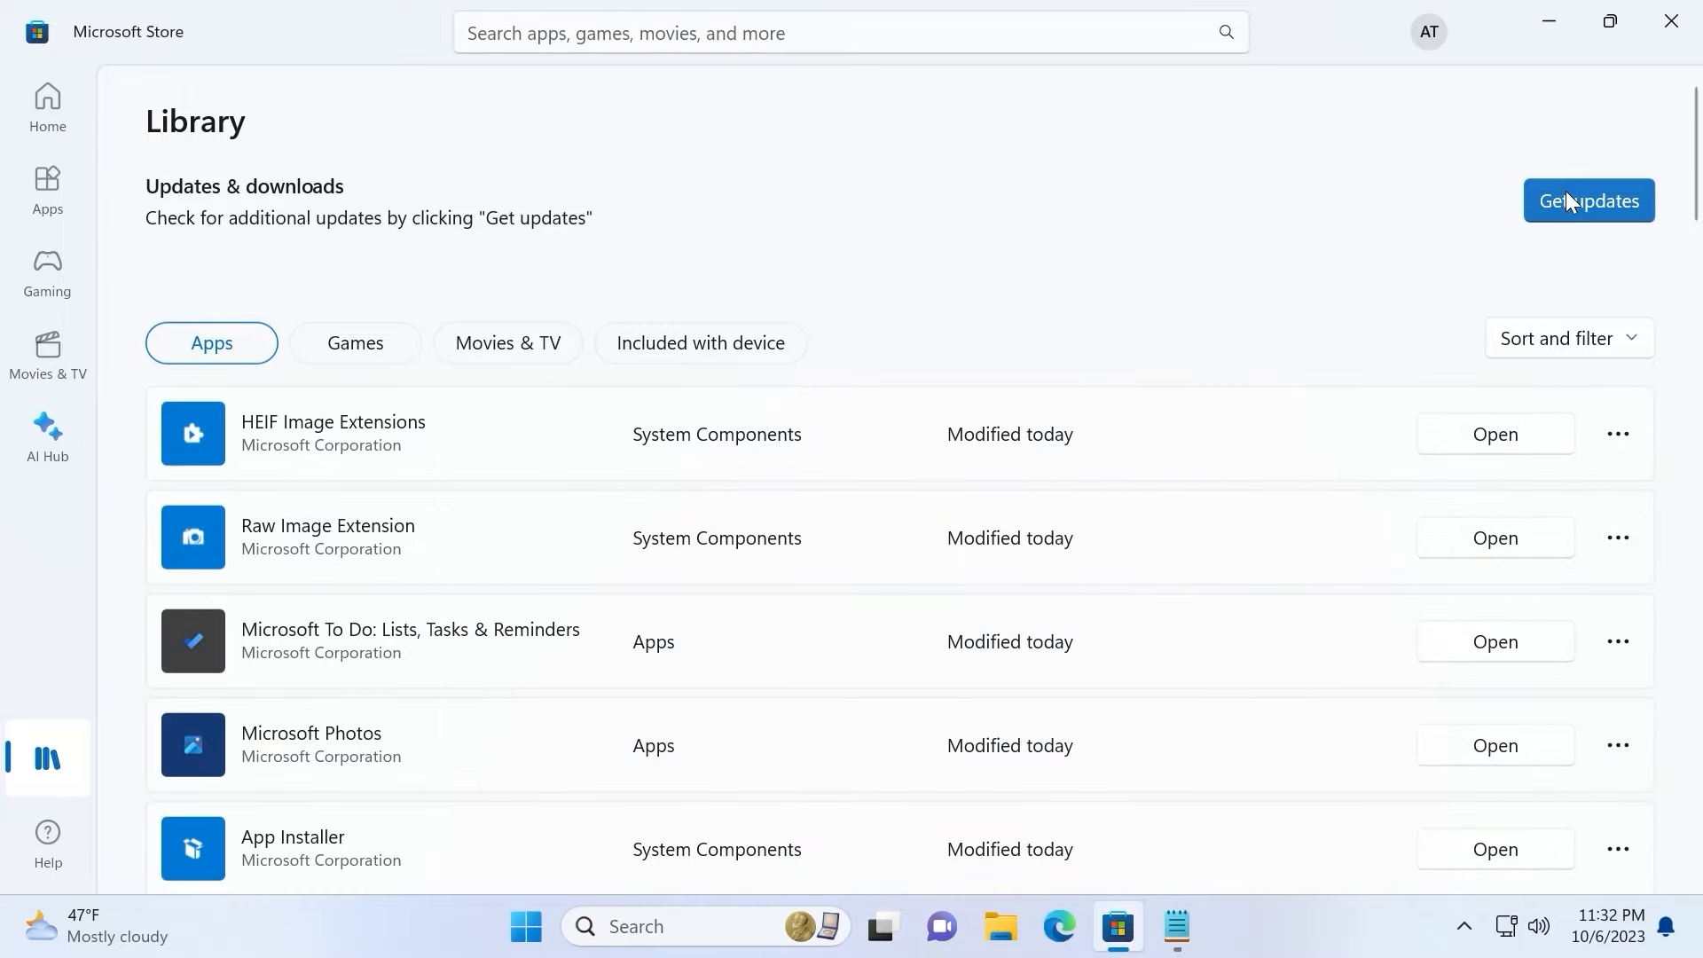
scroll(536, 467, down, 3)
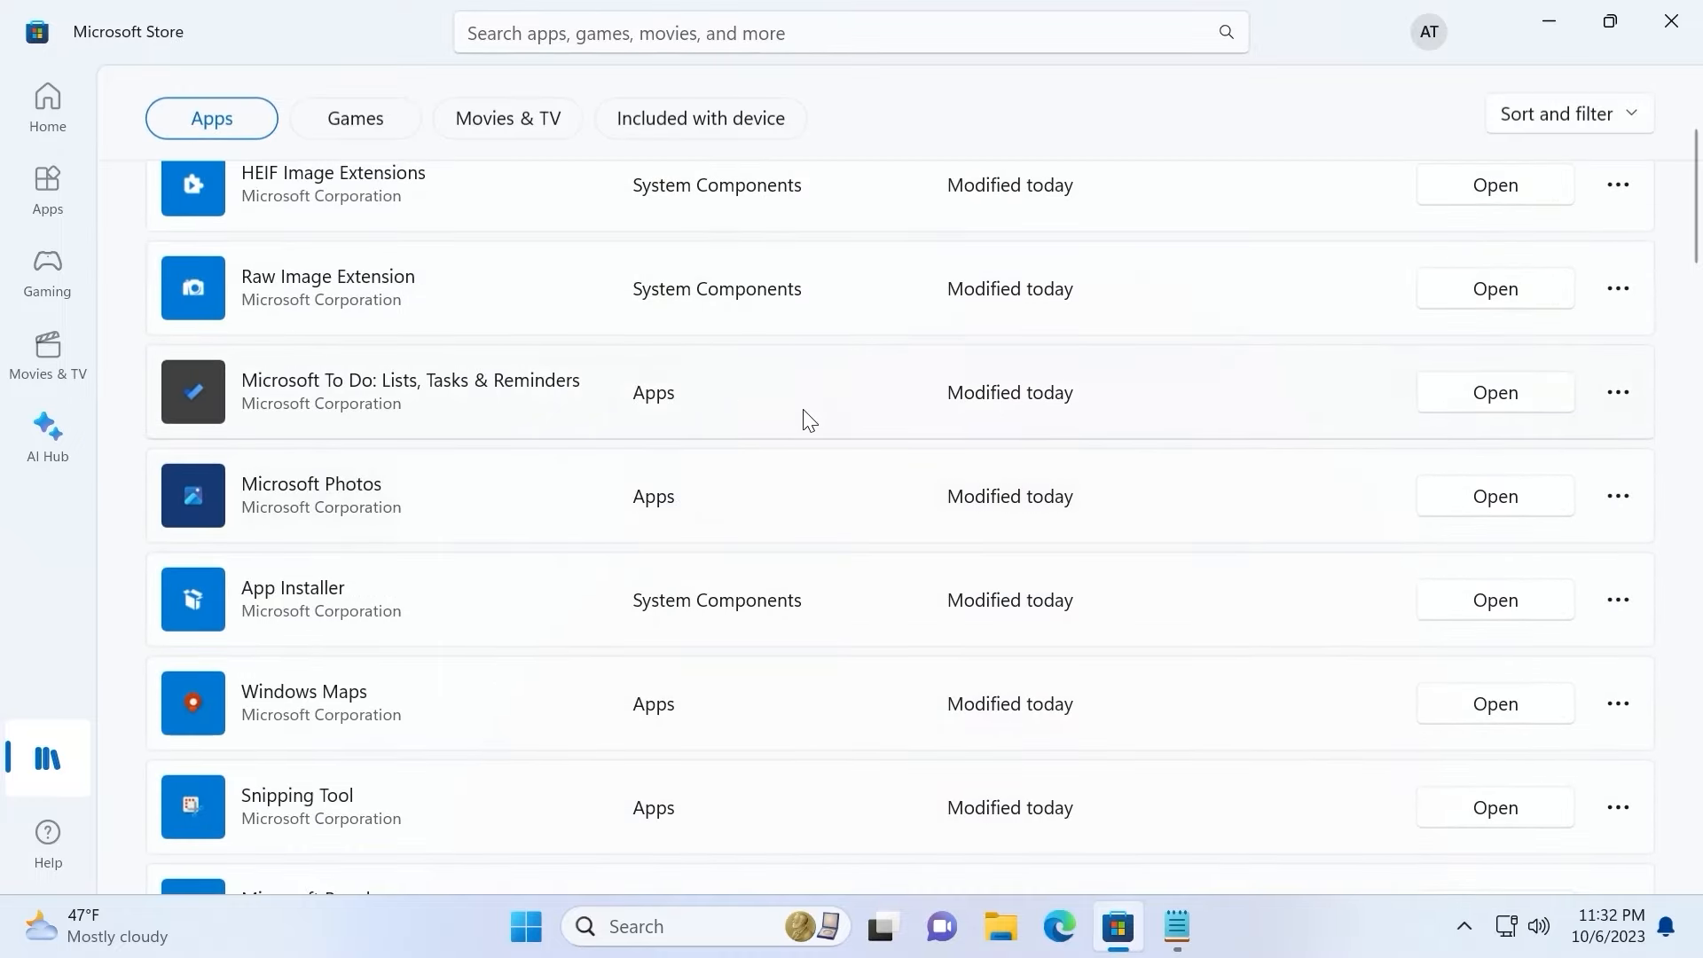
scroll(932, 554, up, 3)
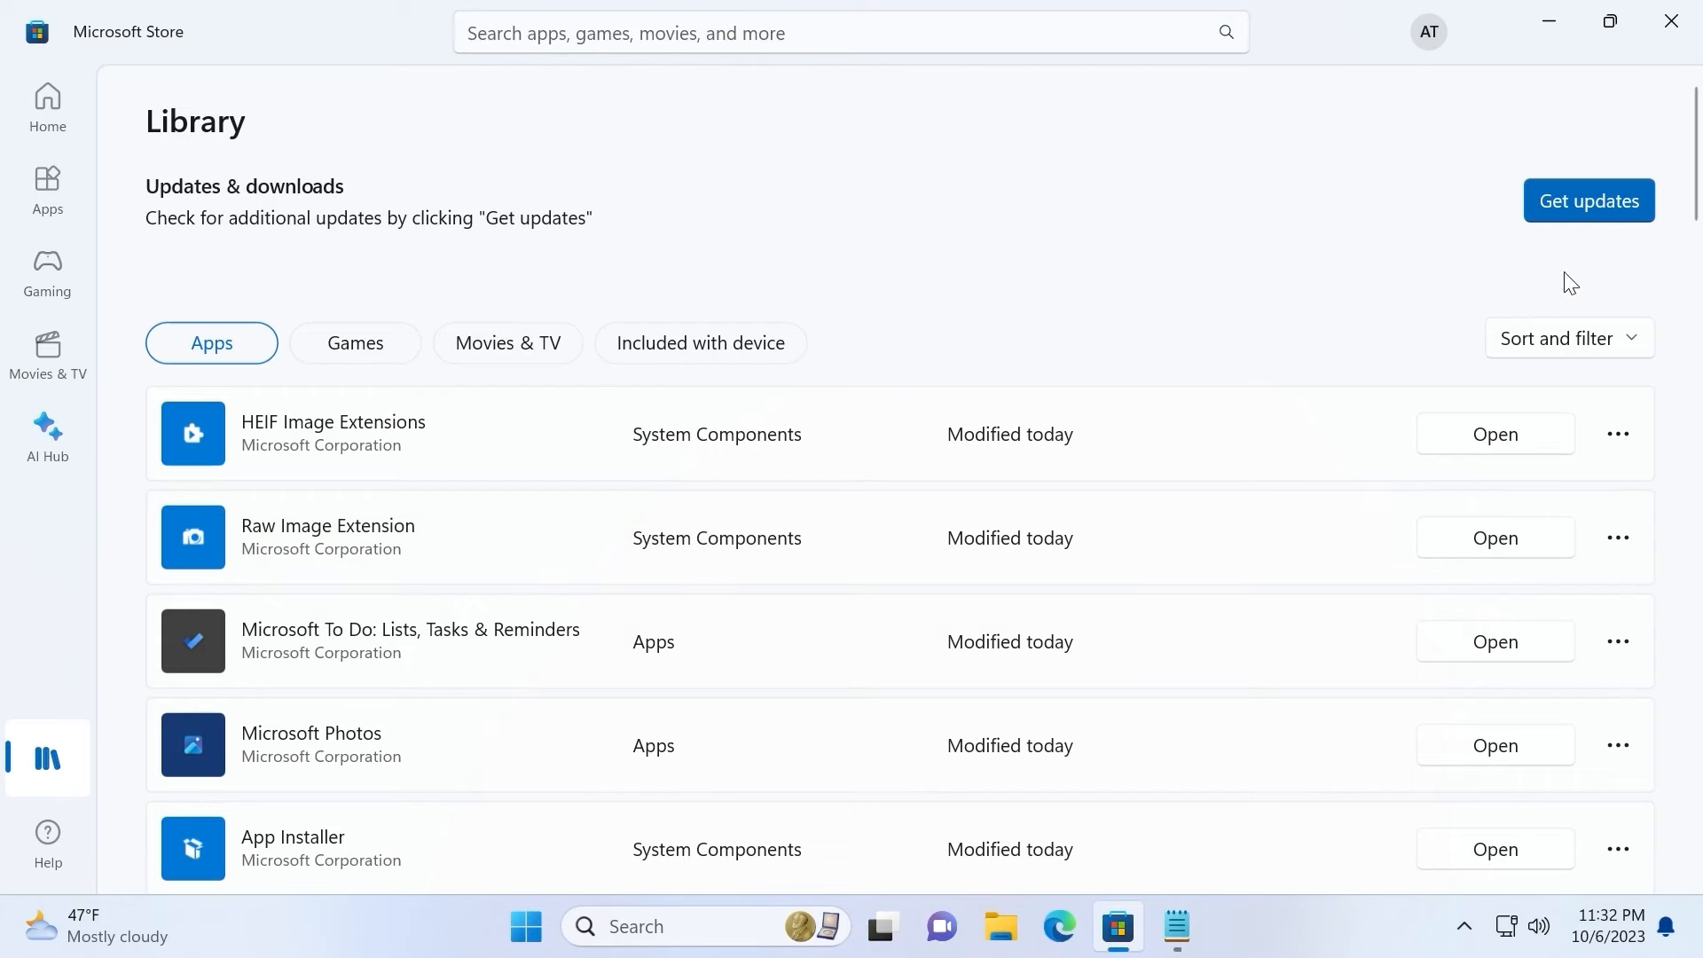
click(1572, 204)
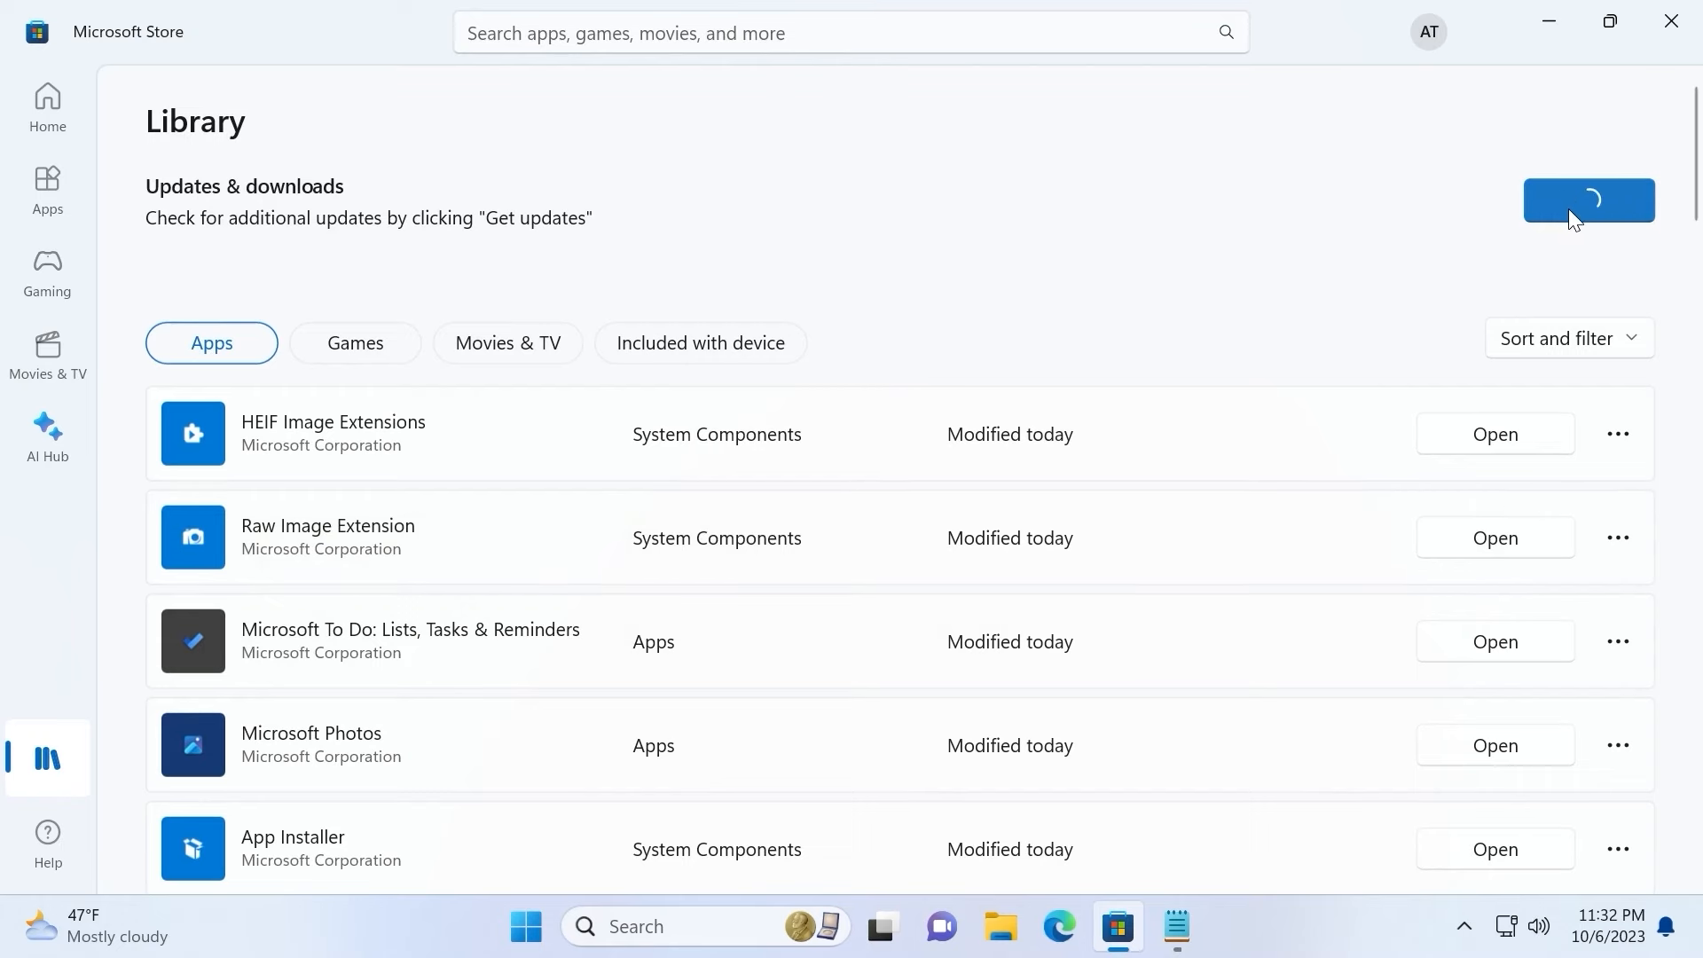
click(1689, 40)
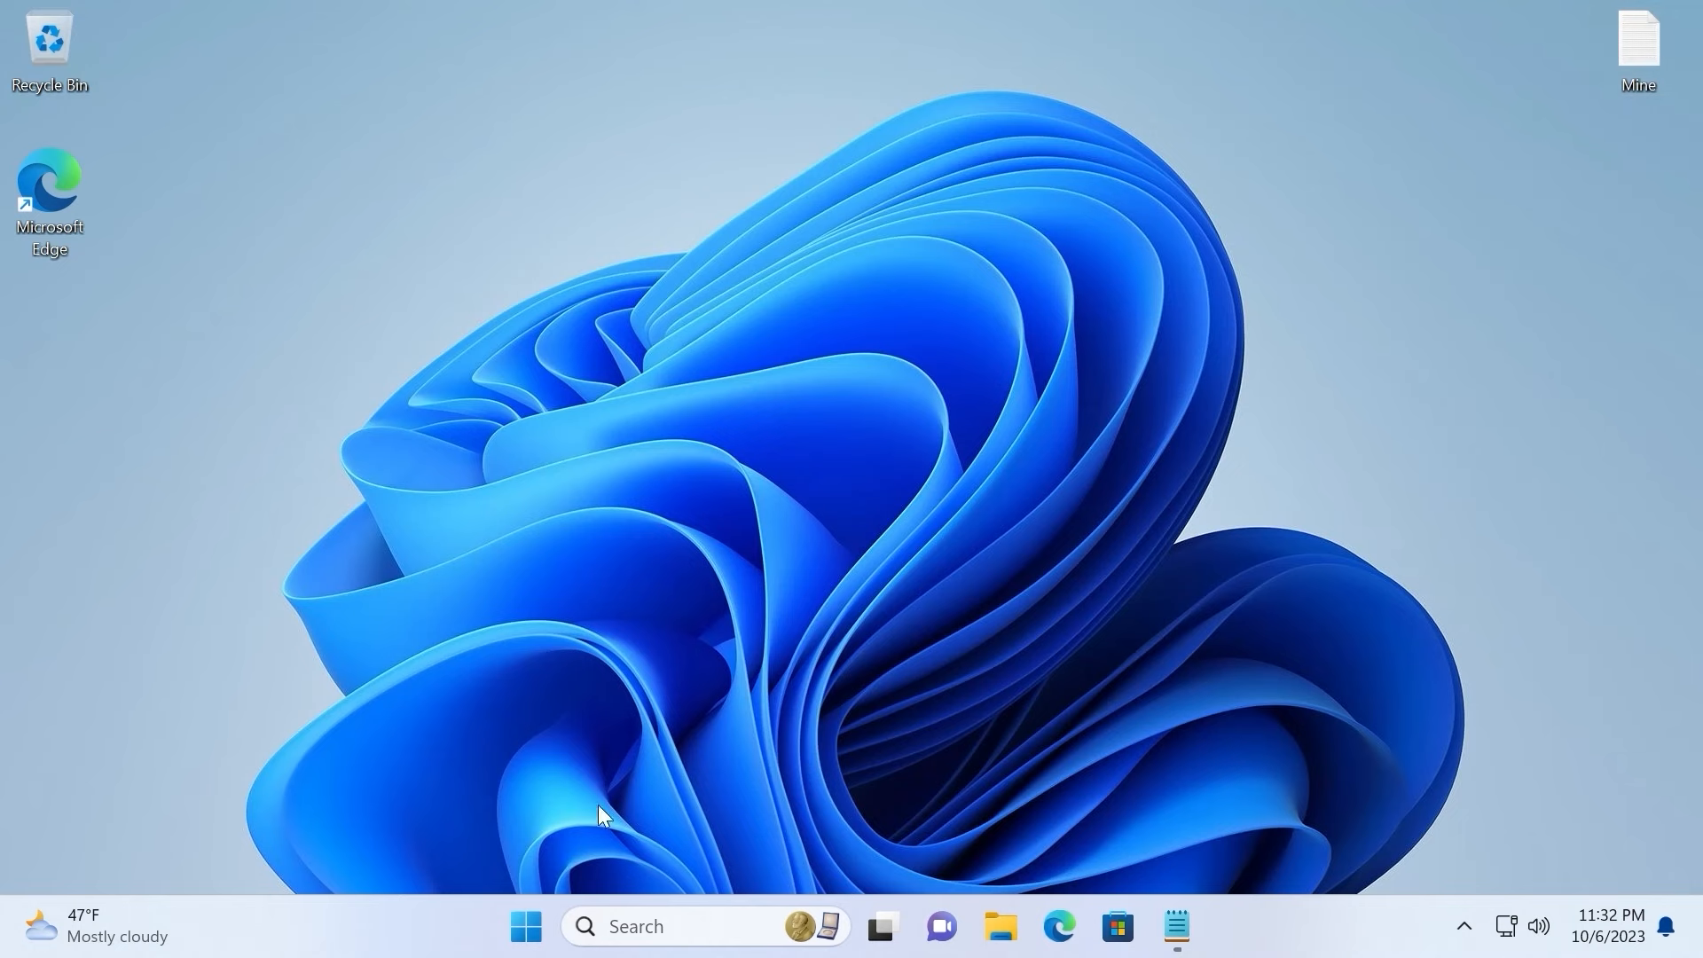
Step: Open the list of country or region choices in the Language & region settings of Windows
click(526, 926)
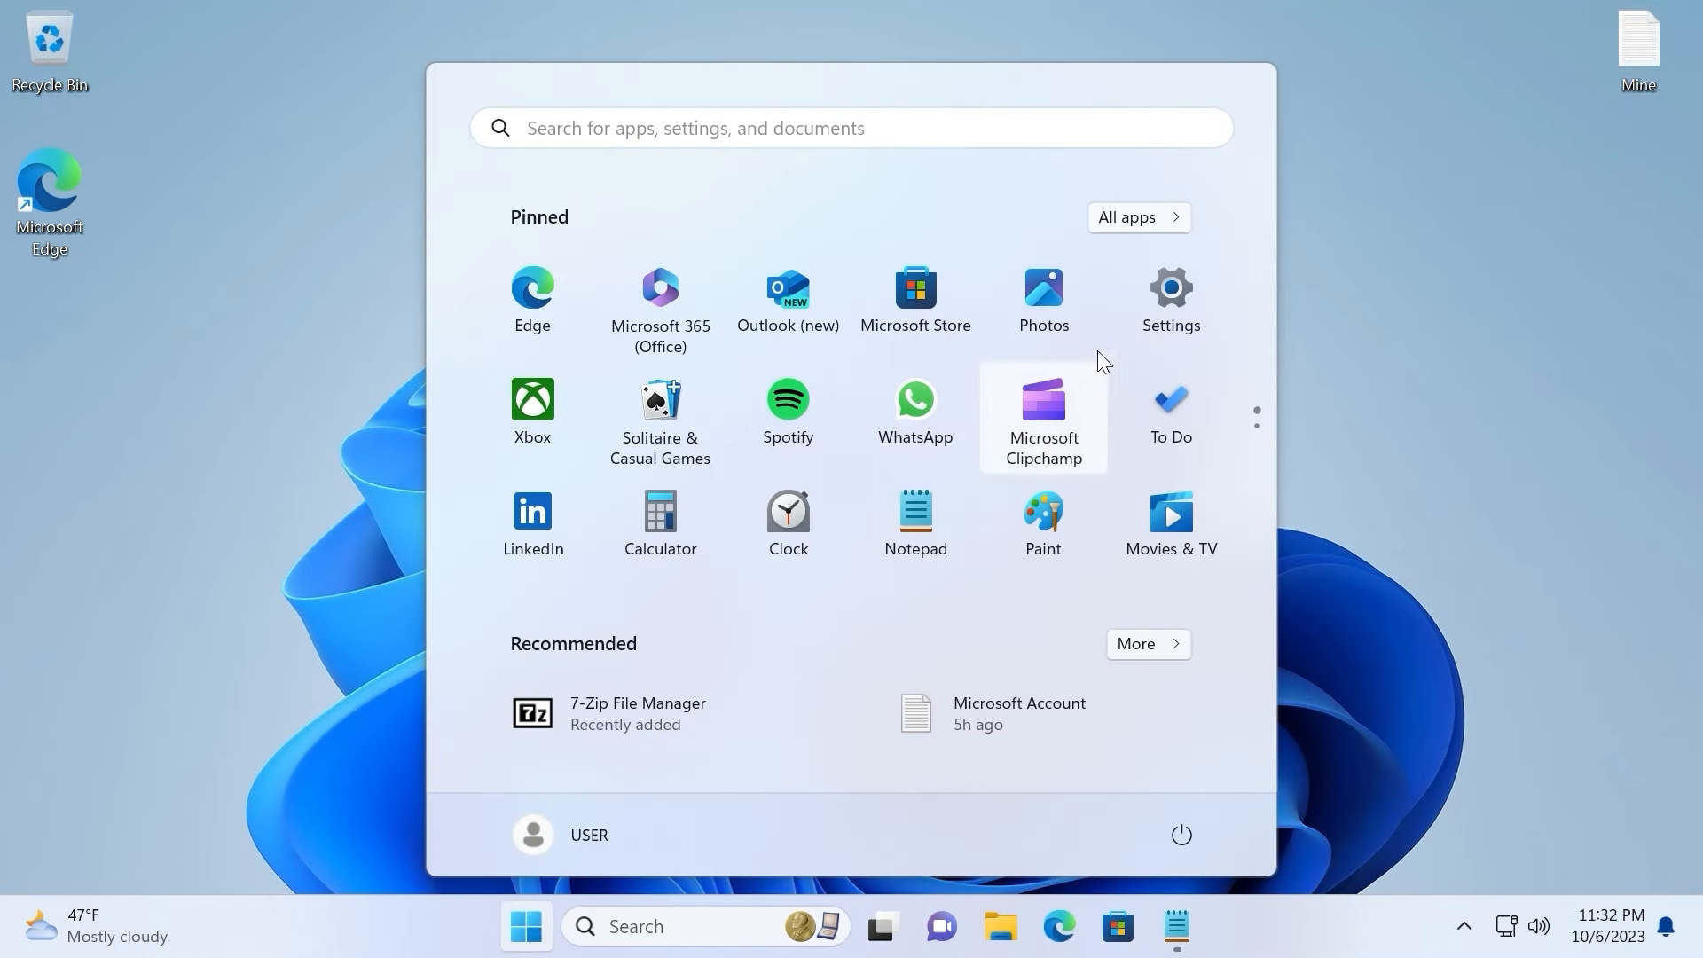
click(1143, 290)
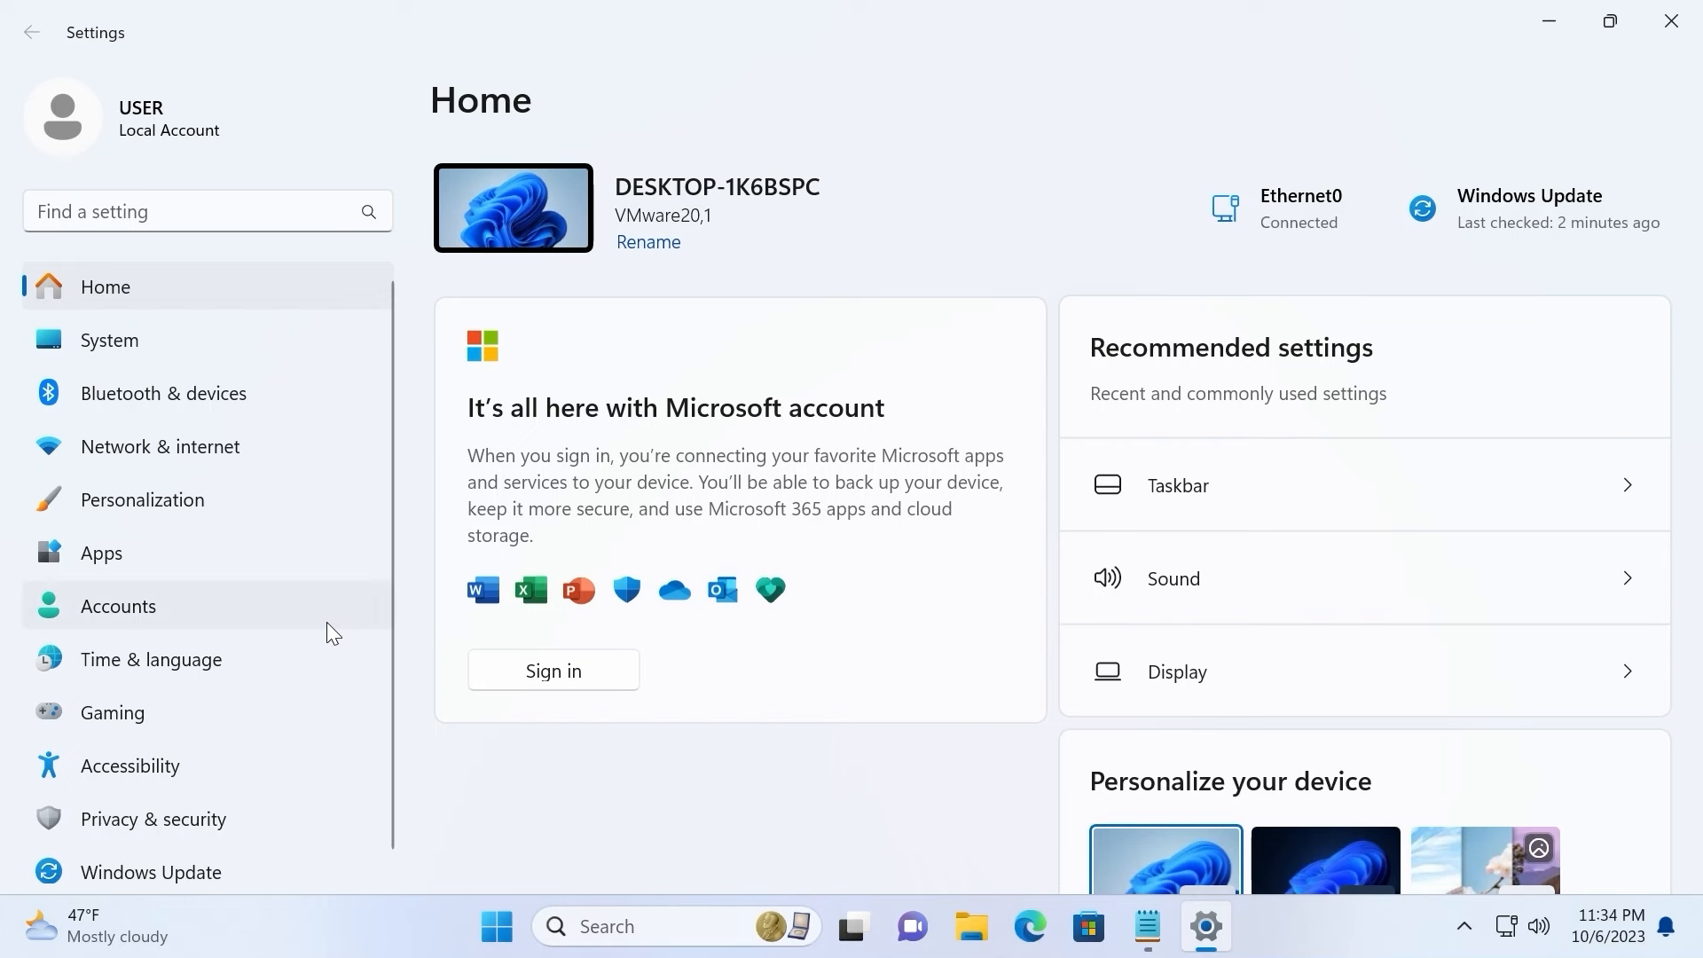
click(207, 663)
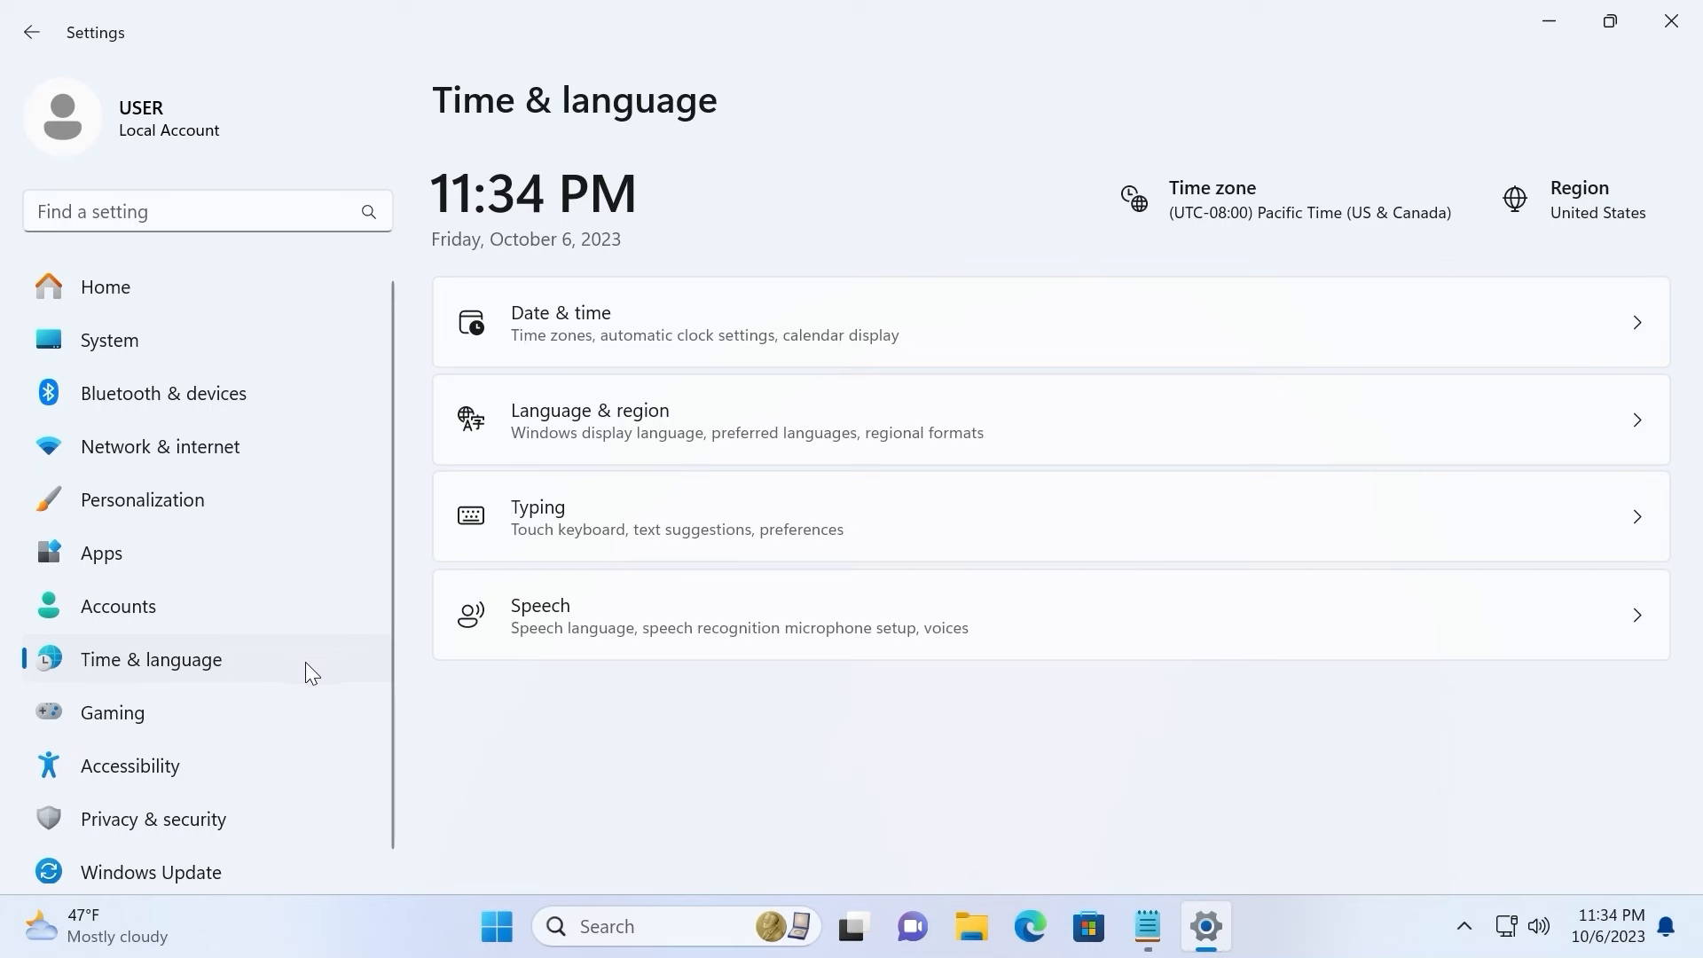
click(649, 433)
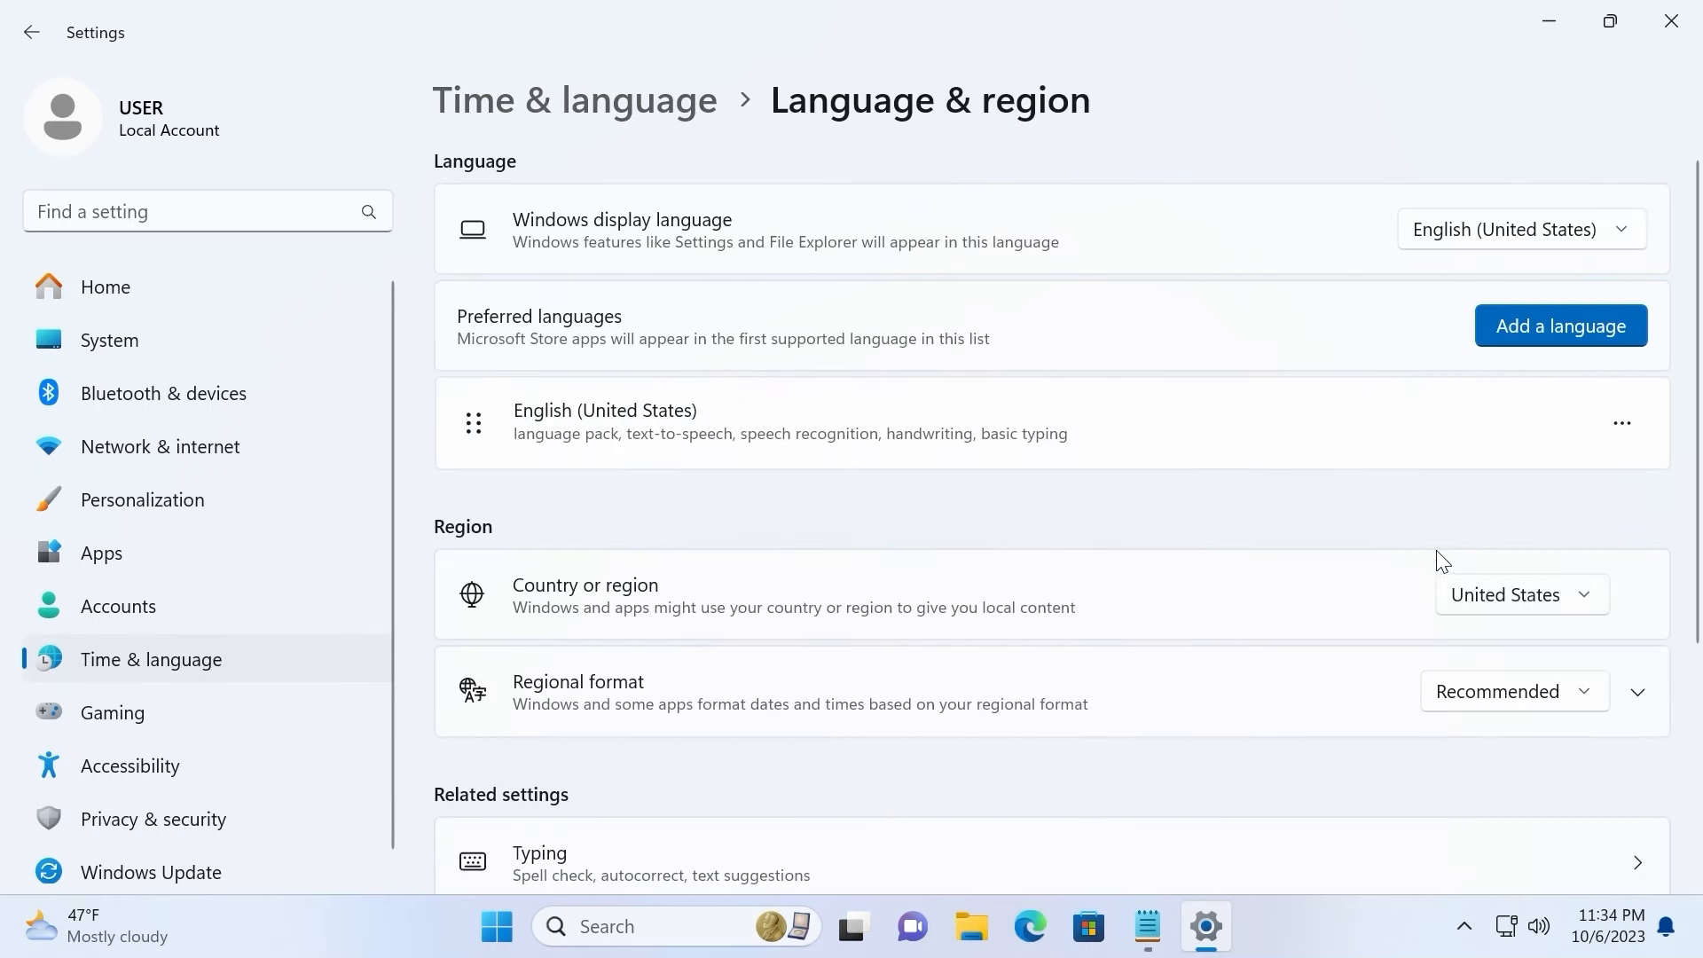
click(1532, 597)
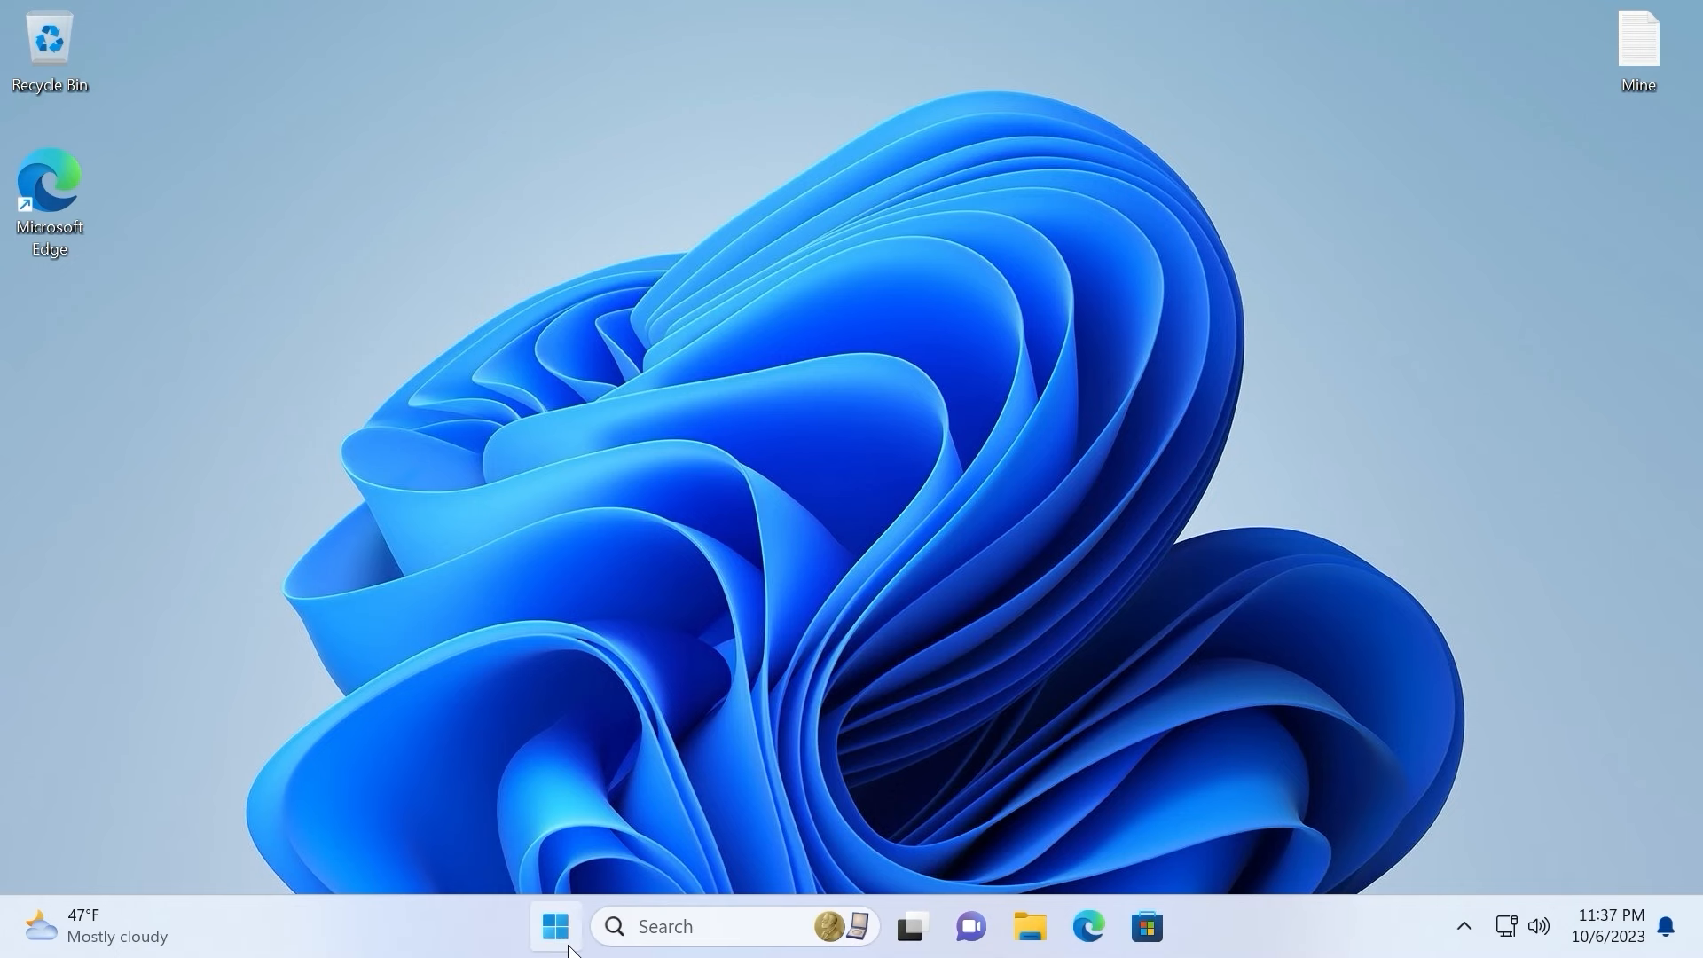
Step: Turn on Copilot (preview) among the taskbar items in the Personalization settings and open Copilot
click(556, 927)
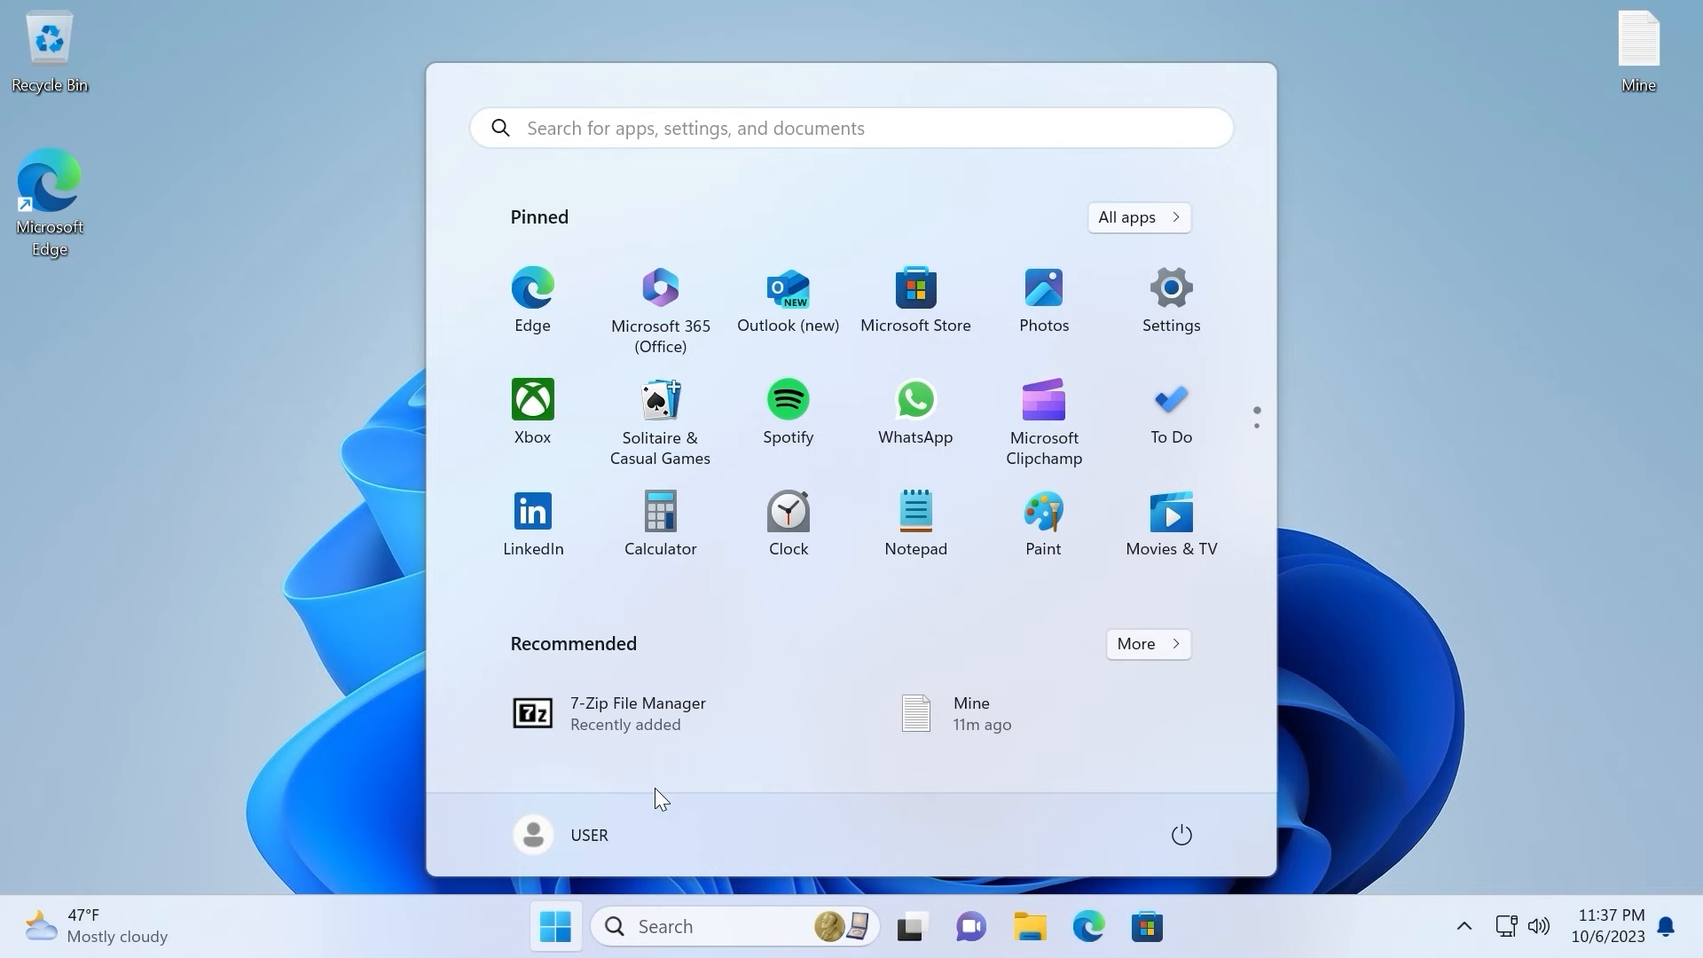
click(1179, 294)
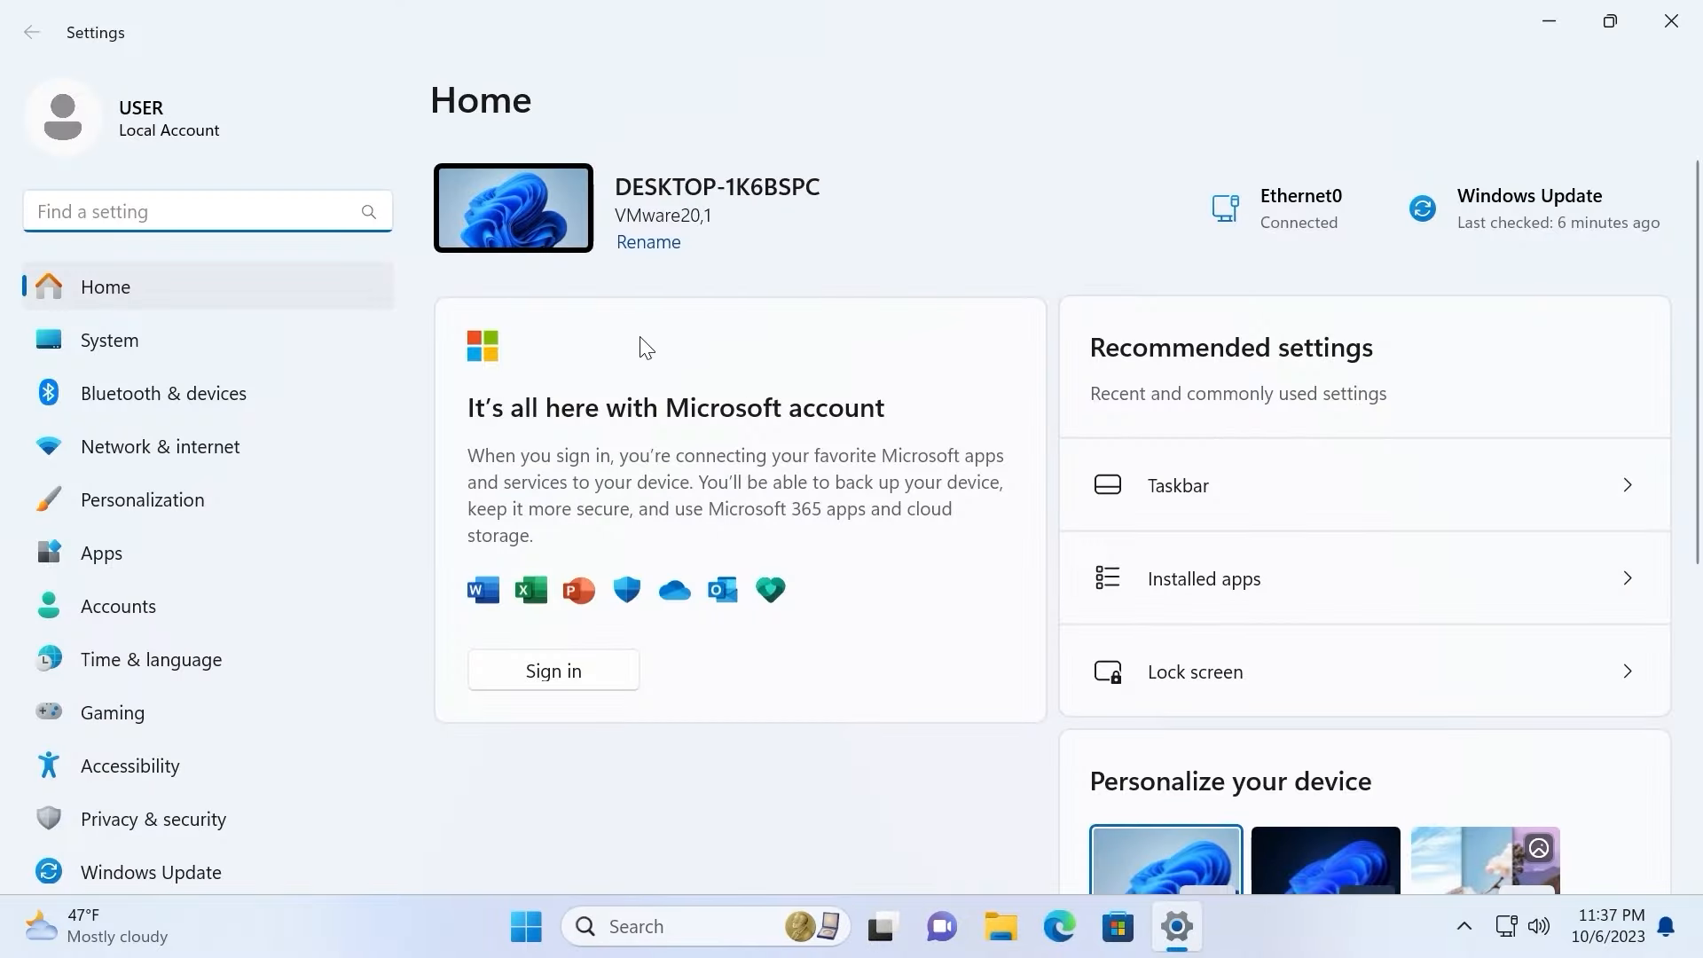
click(115, 493)
scroll(1020, 466, down, 5)
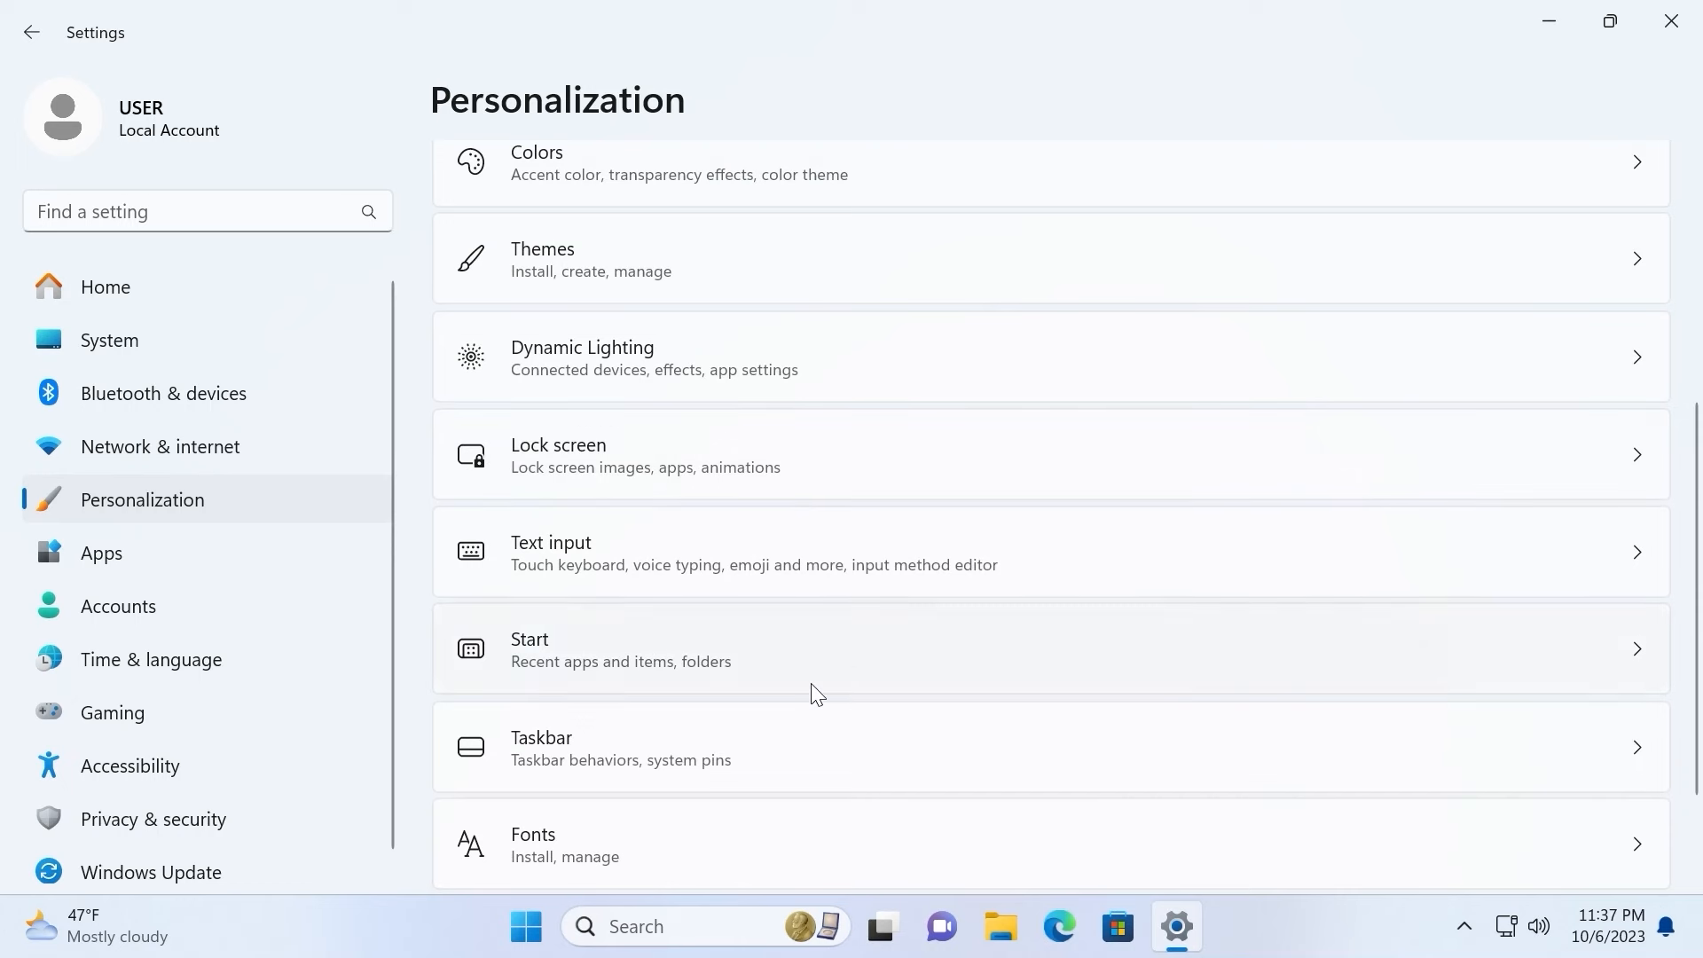
click(761, 748)
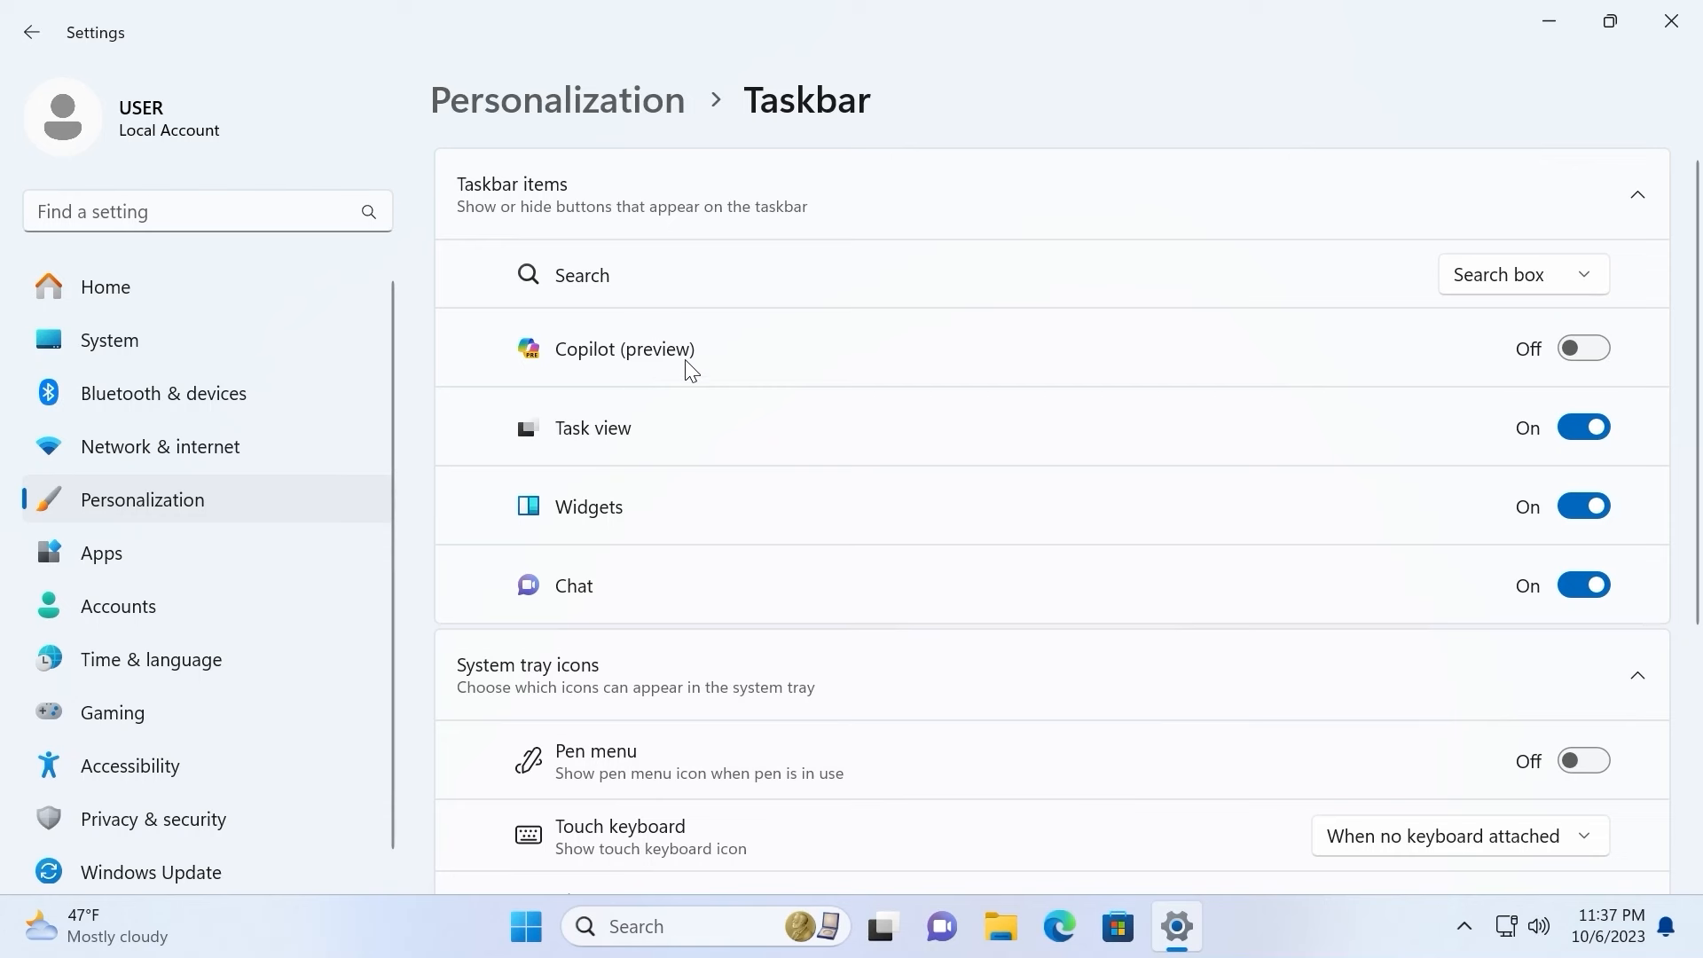
click(1588, 351)
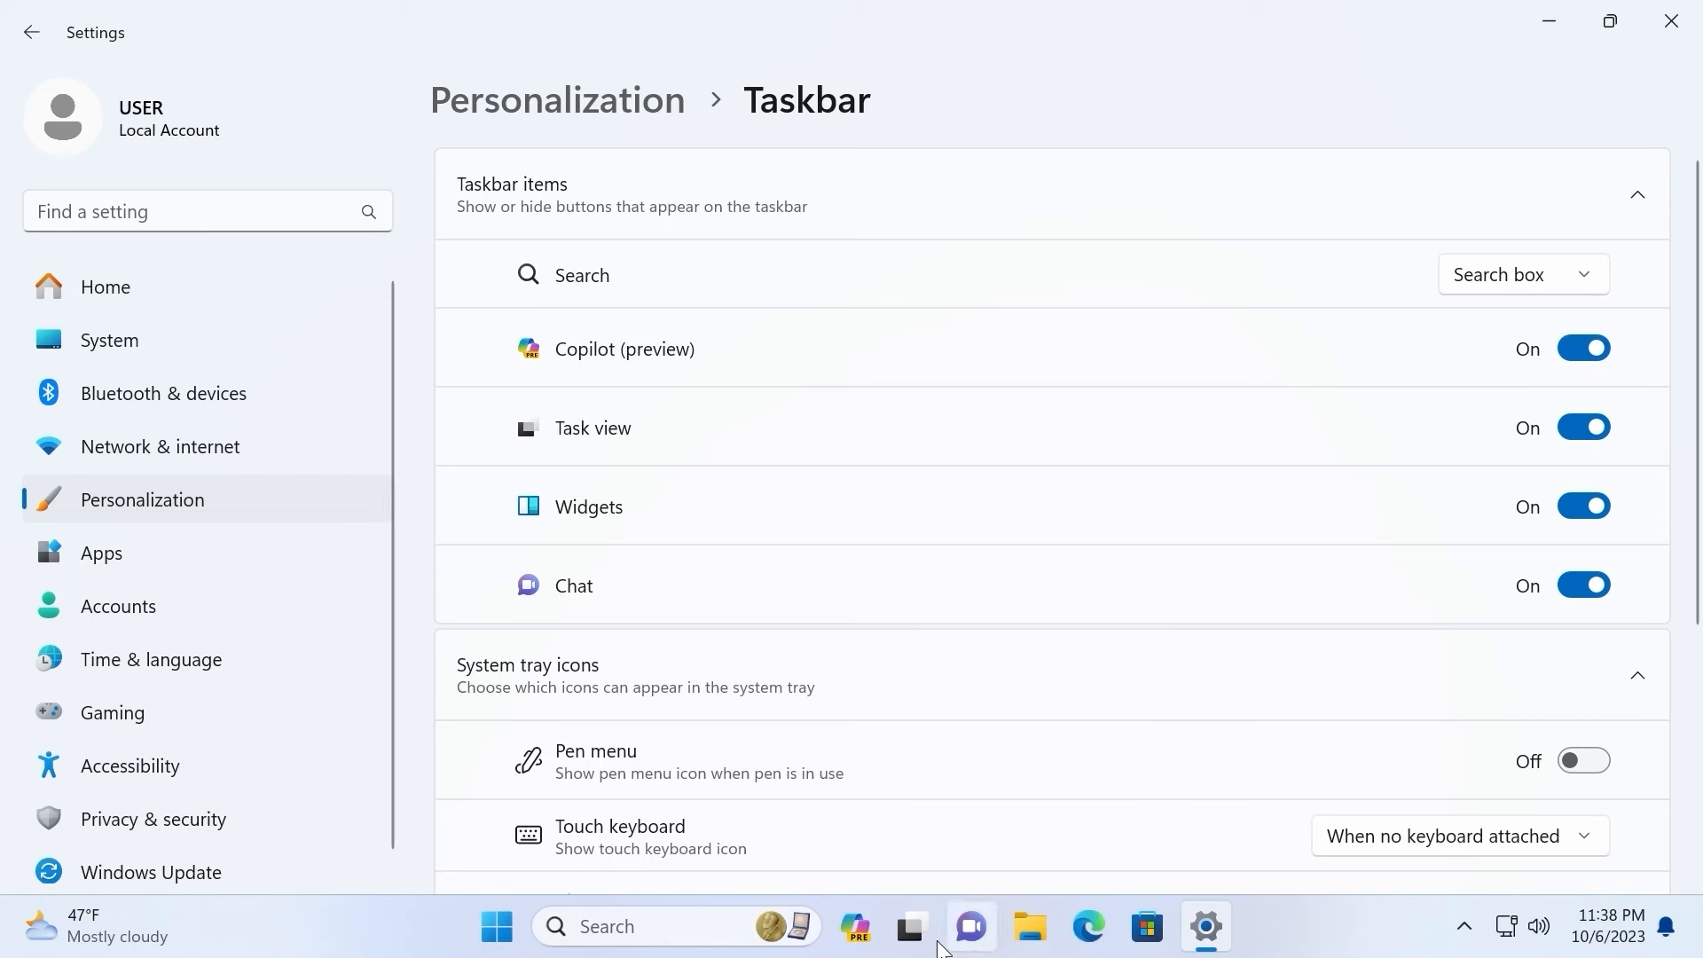
click(855, 931)
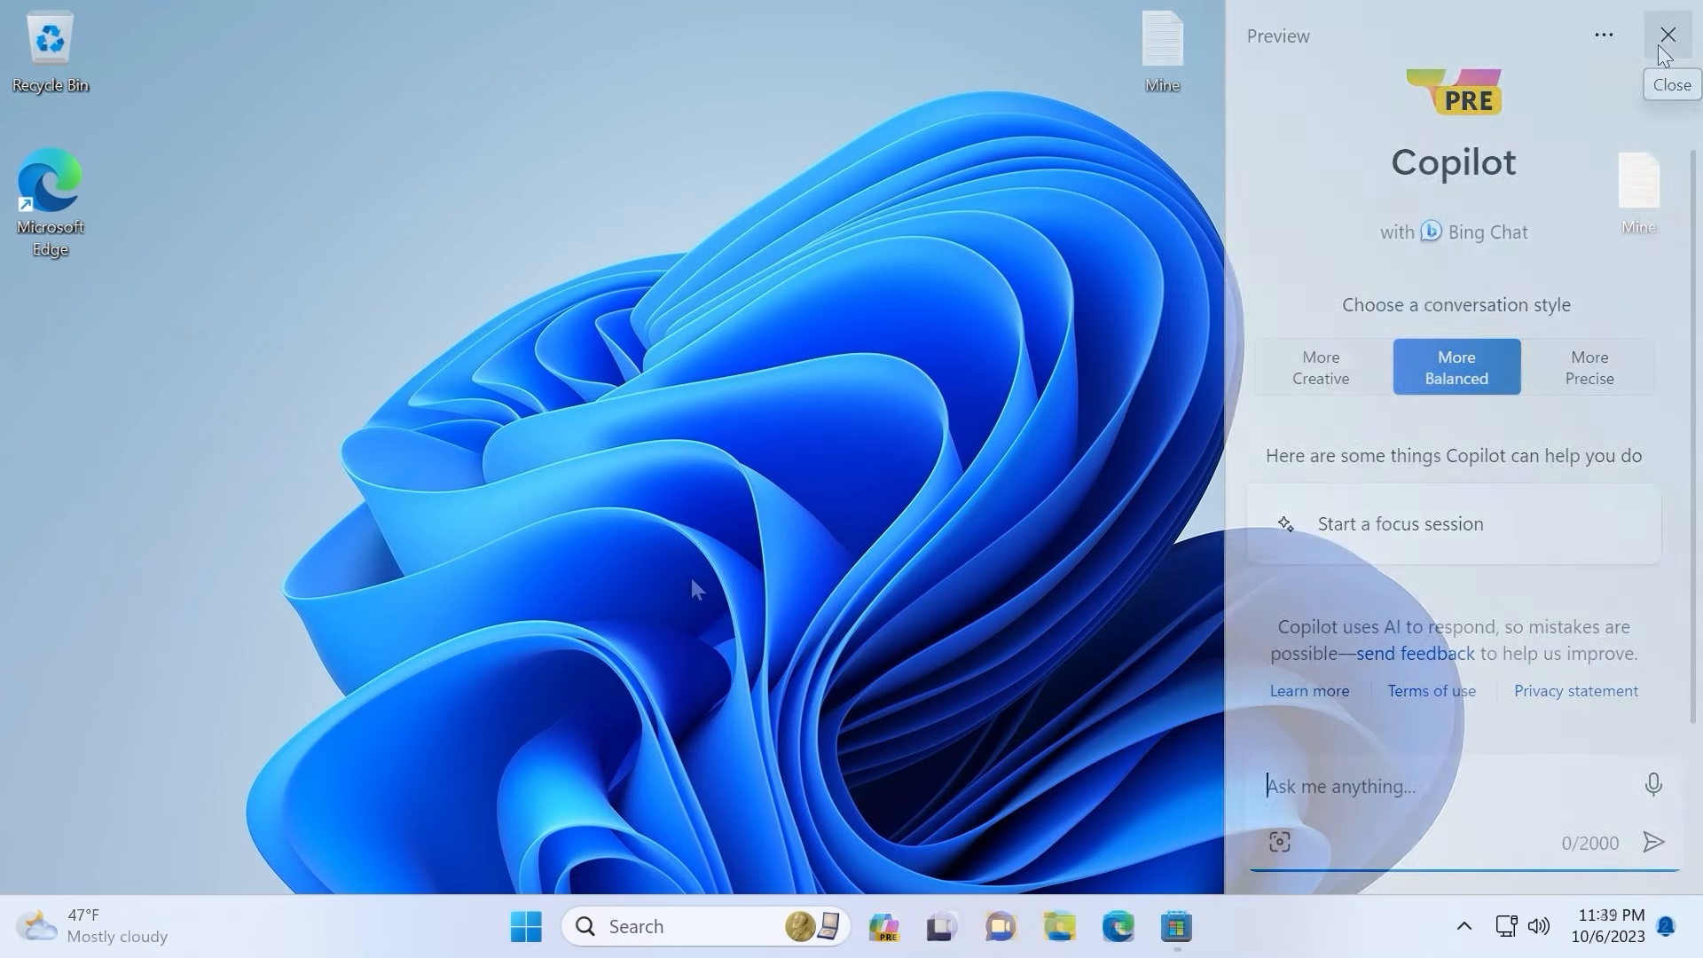
Step: Examine the system's About information and the taskbar options in the Personalization settings
right_click(541, 950)
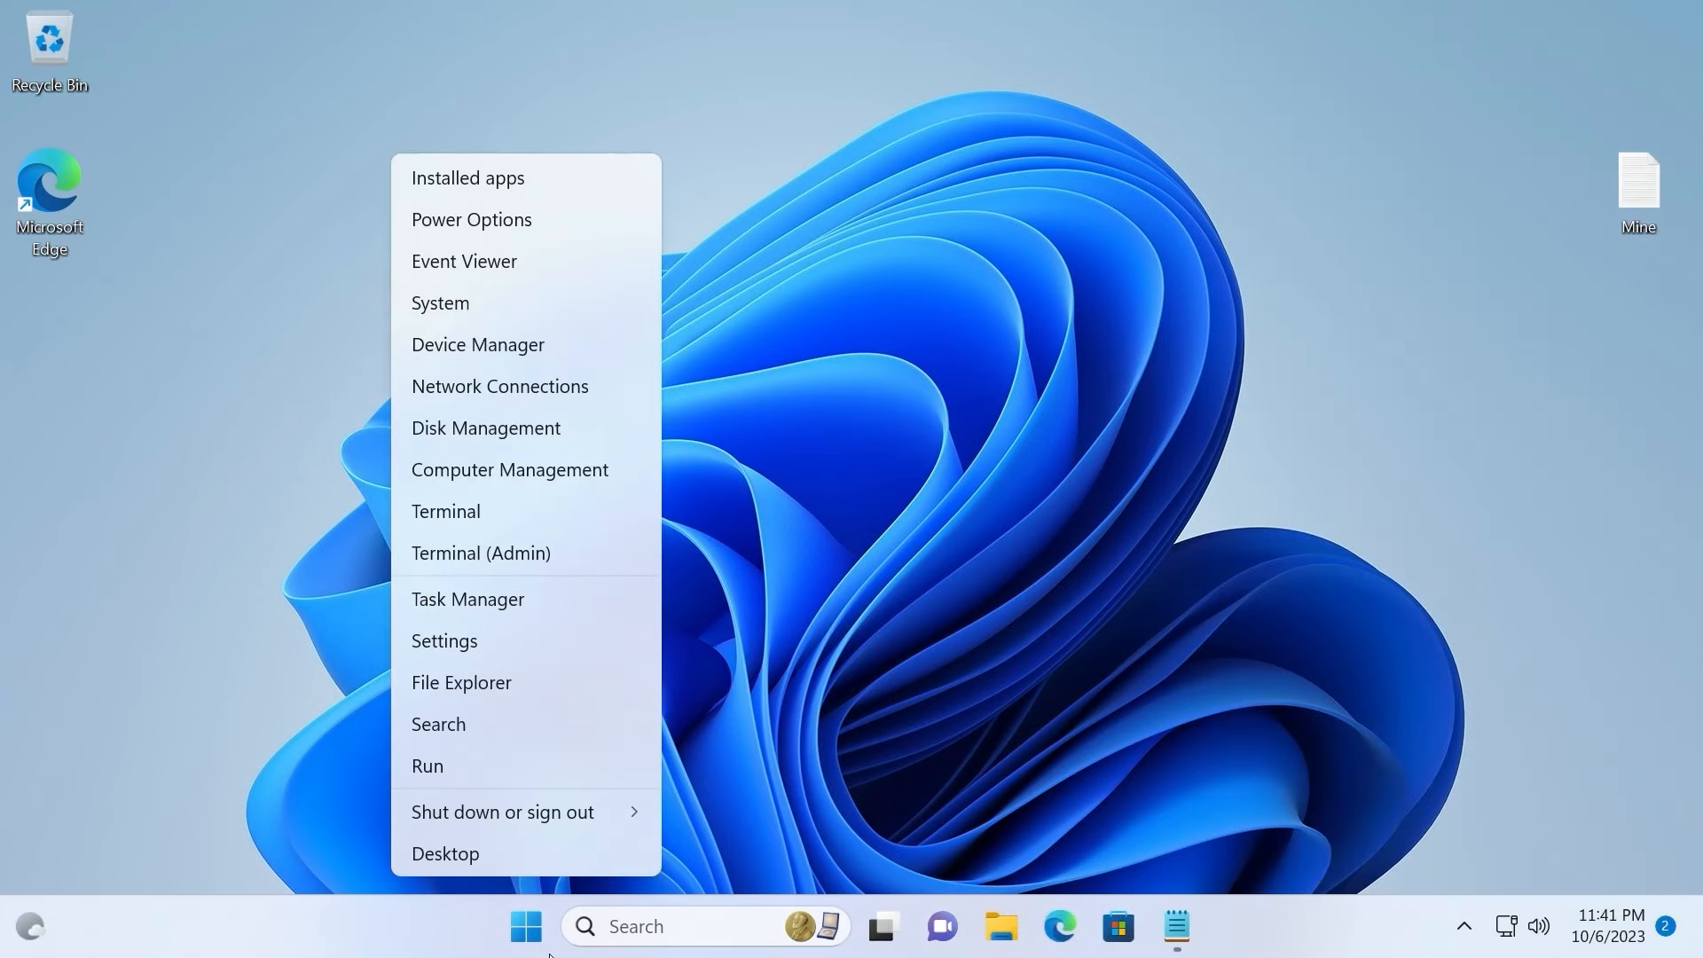
click(417, 306)
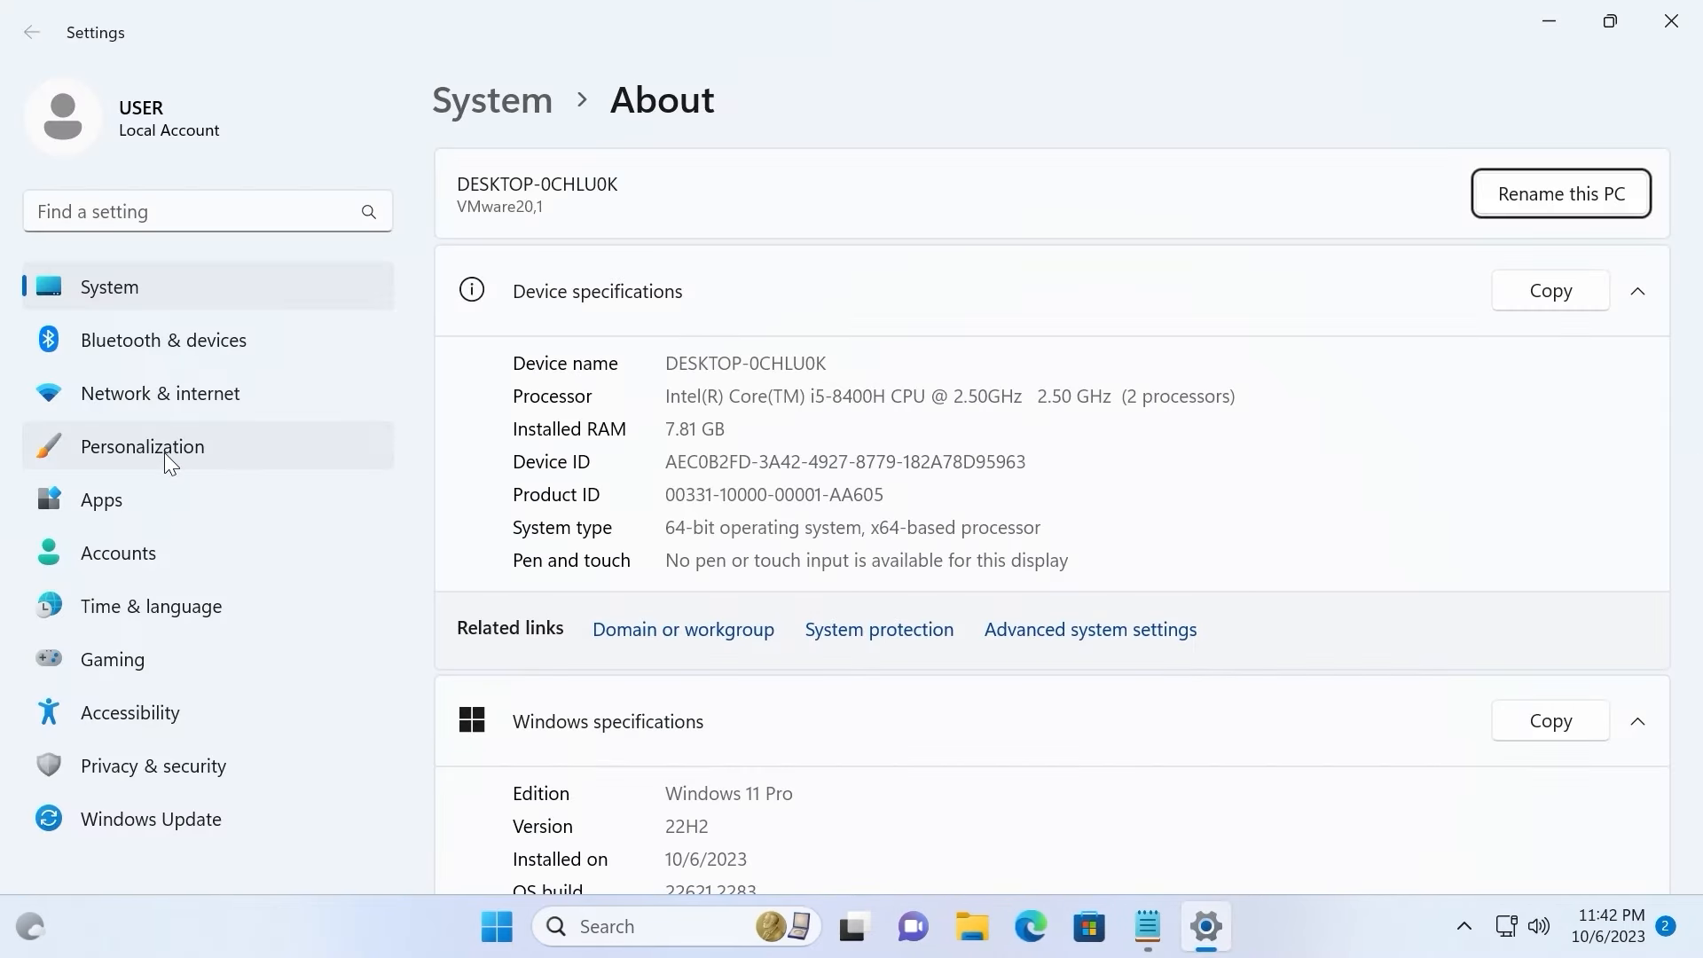
click(166, 455)
scroll(739, 496, down, 5)
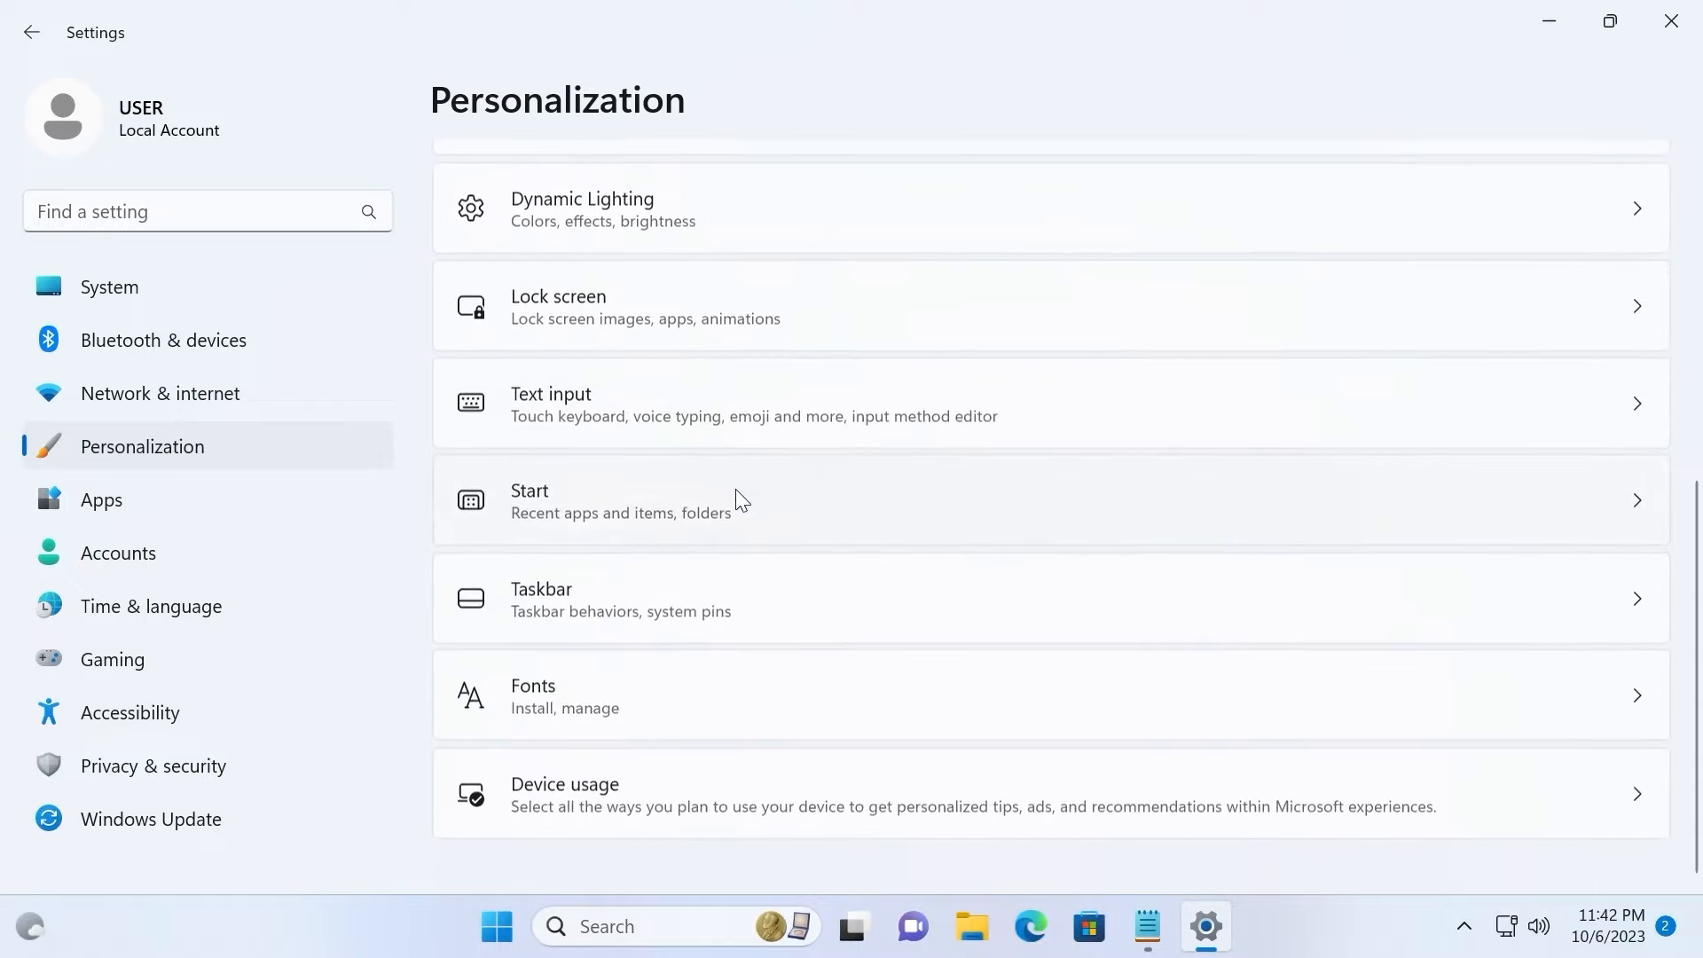
click(568, 616)
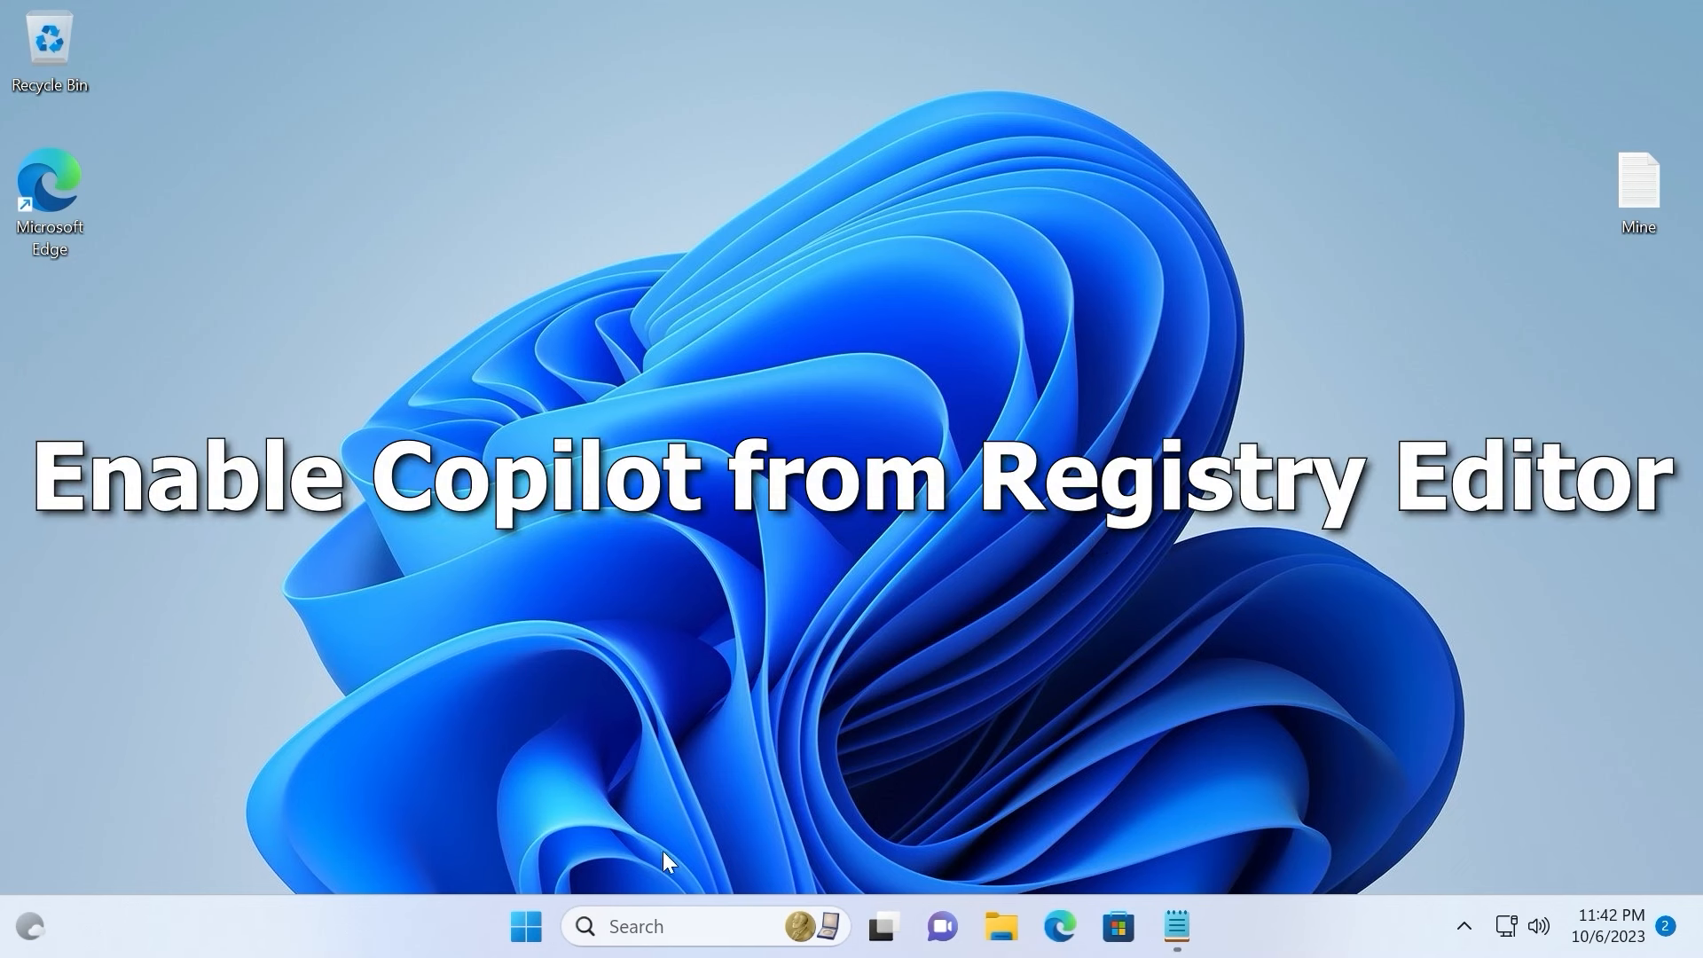
Step: Search Windows for regedit and launch Registry Editor, allowing it to make changes
click(644, 930)
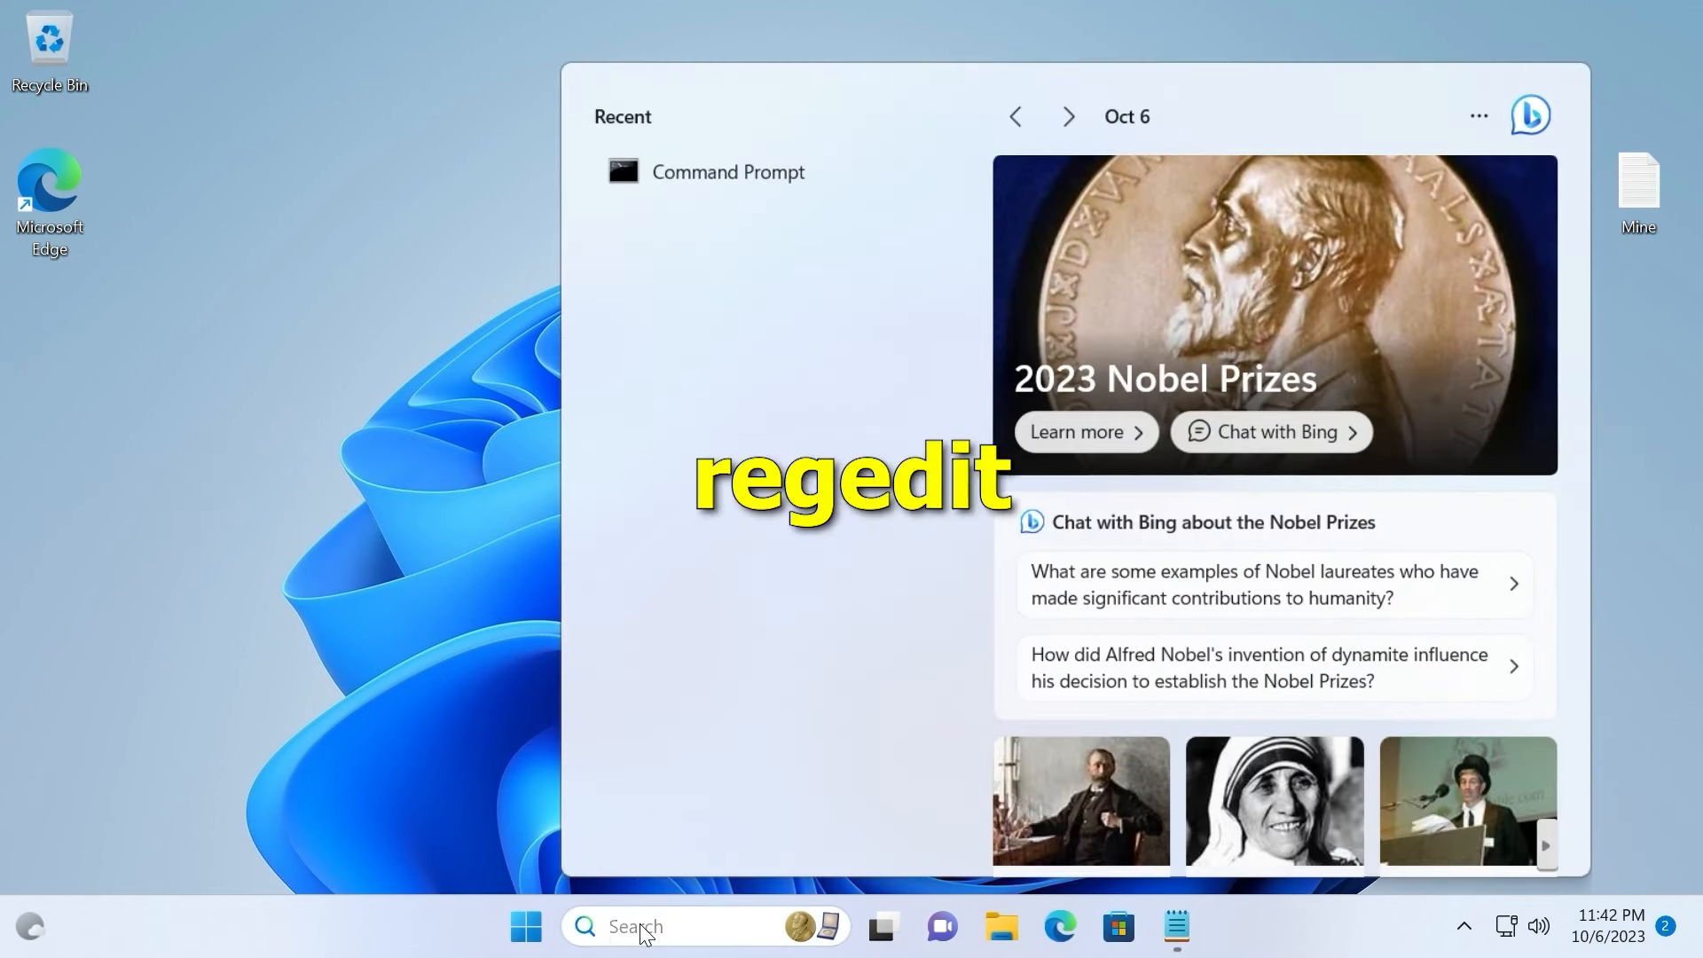
text(regedit)
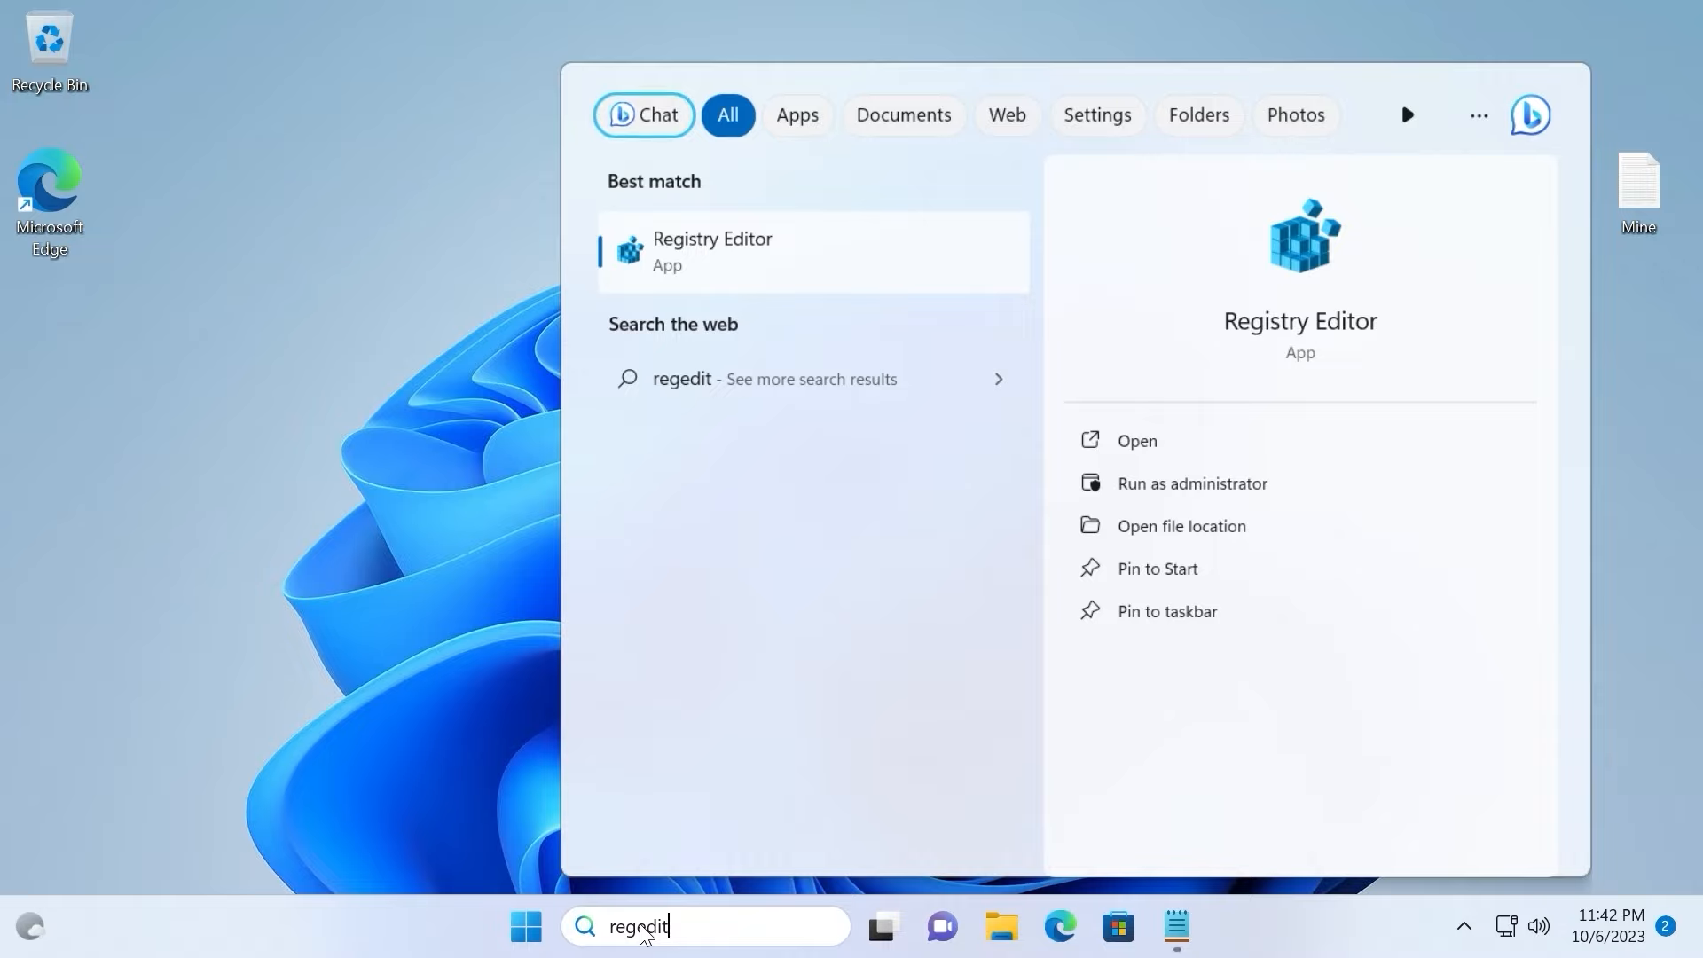
key(Return)
click(717, 679)
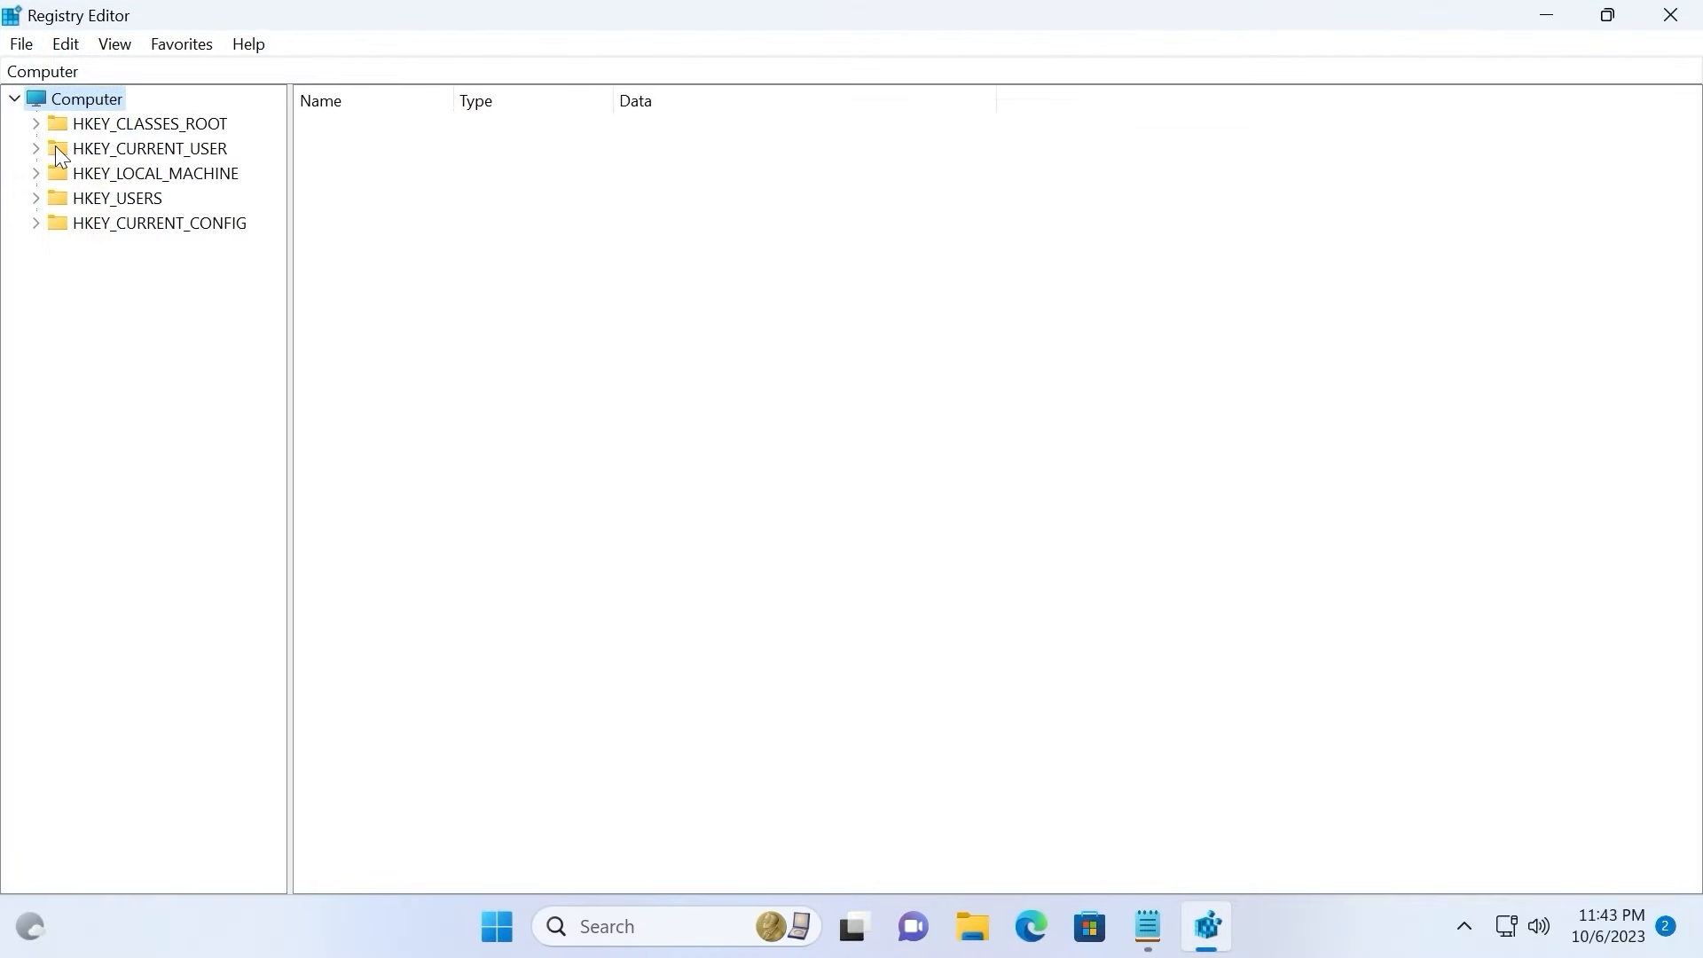
Step: Open the registry key HKEY_CURRENT_USER\Software\Microsoft\Windows\CurrentVersion\Explorer\Advanced and go to the end of its value list
click(37, 147)
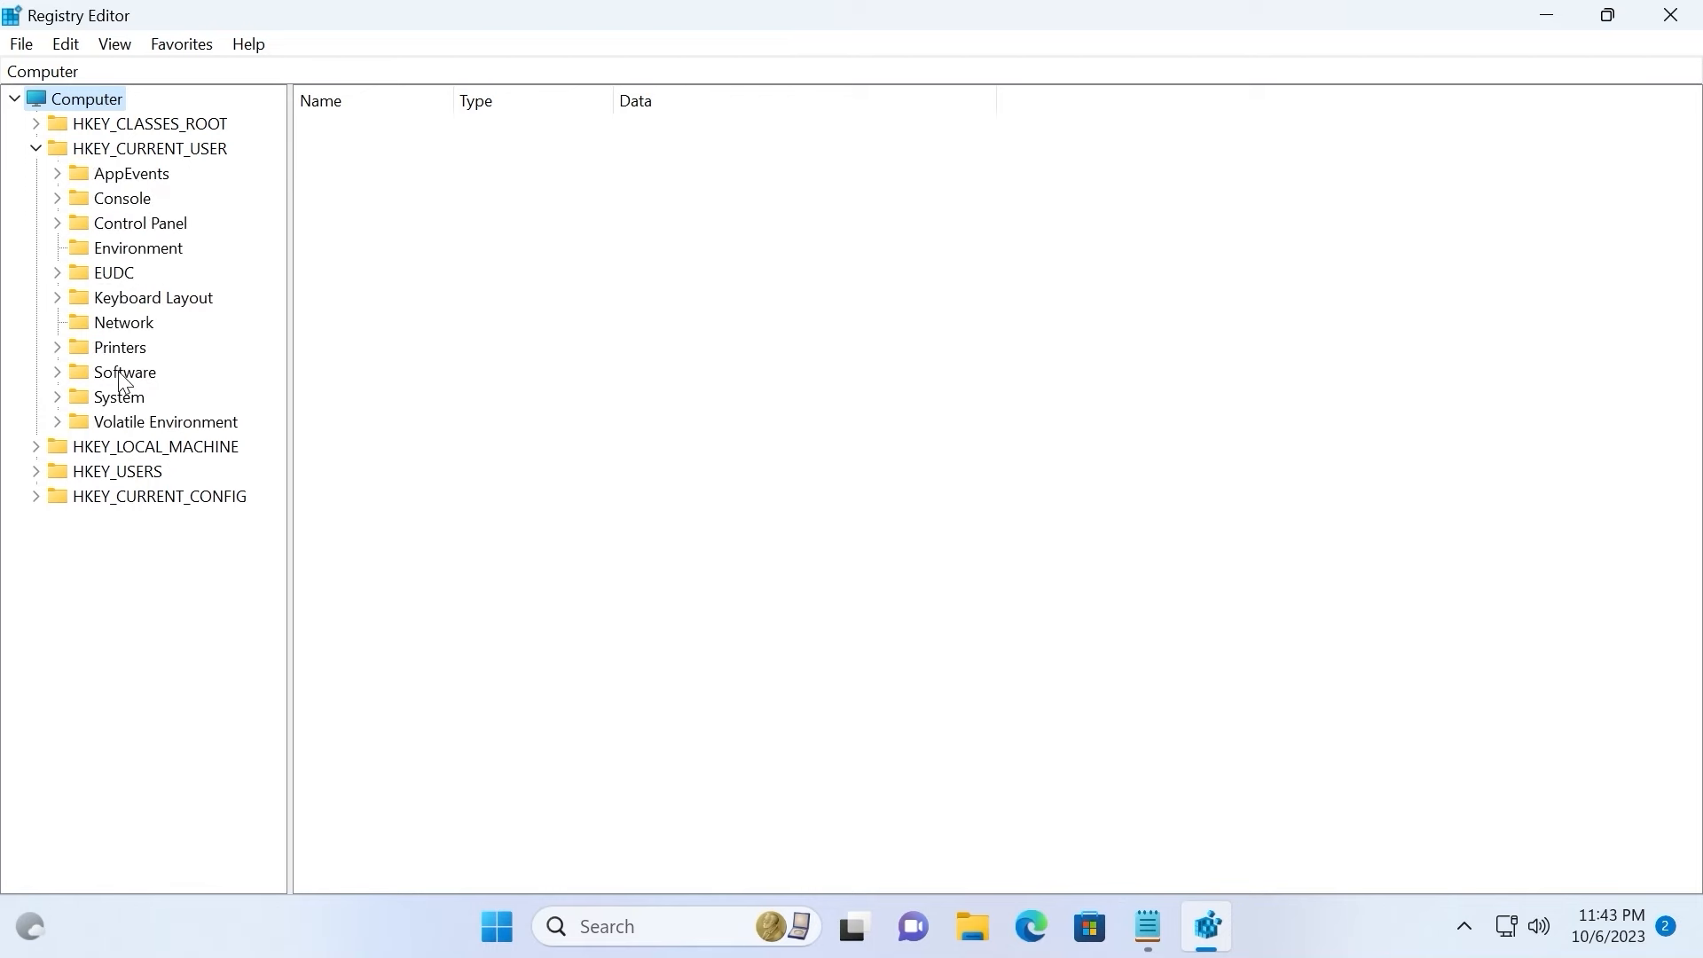
click(57, 372)
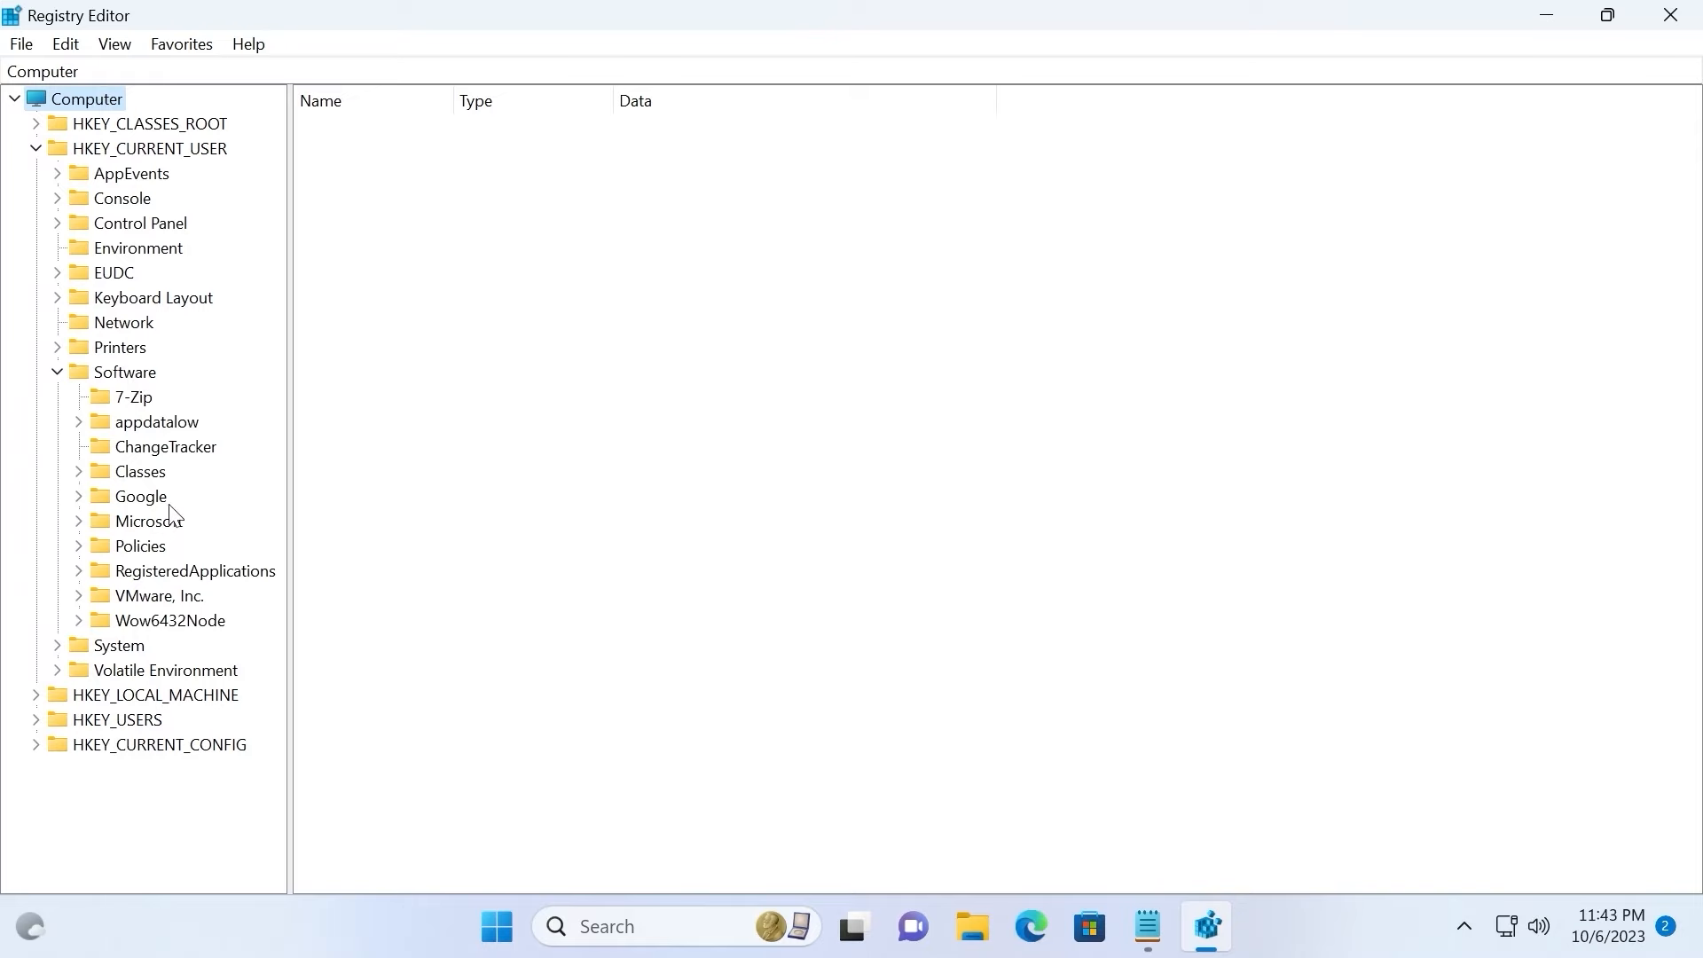
click(78, 522)
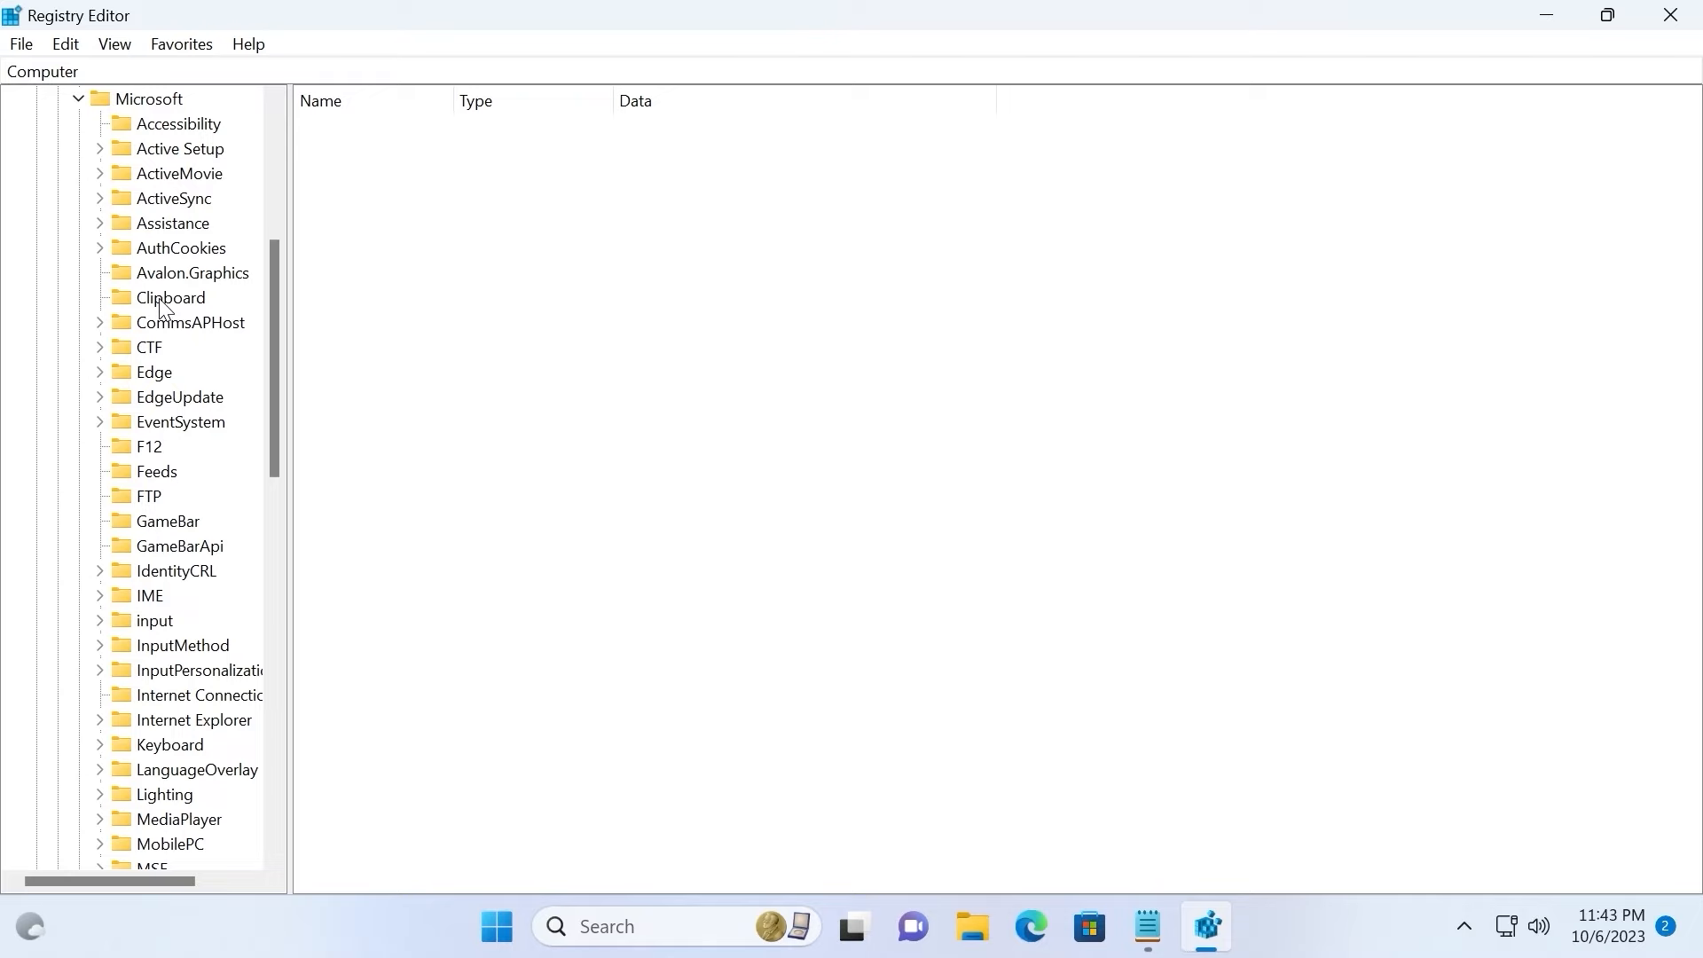
scroll(178, 333, down, 5)
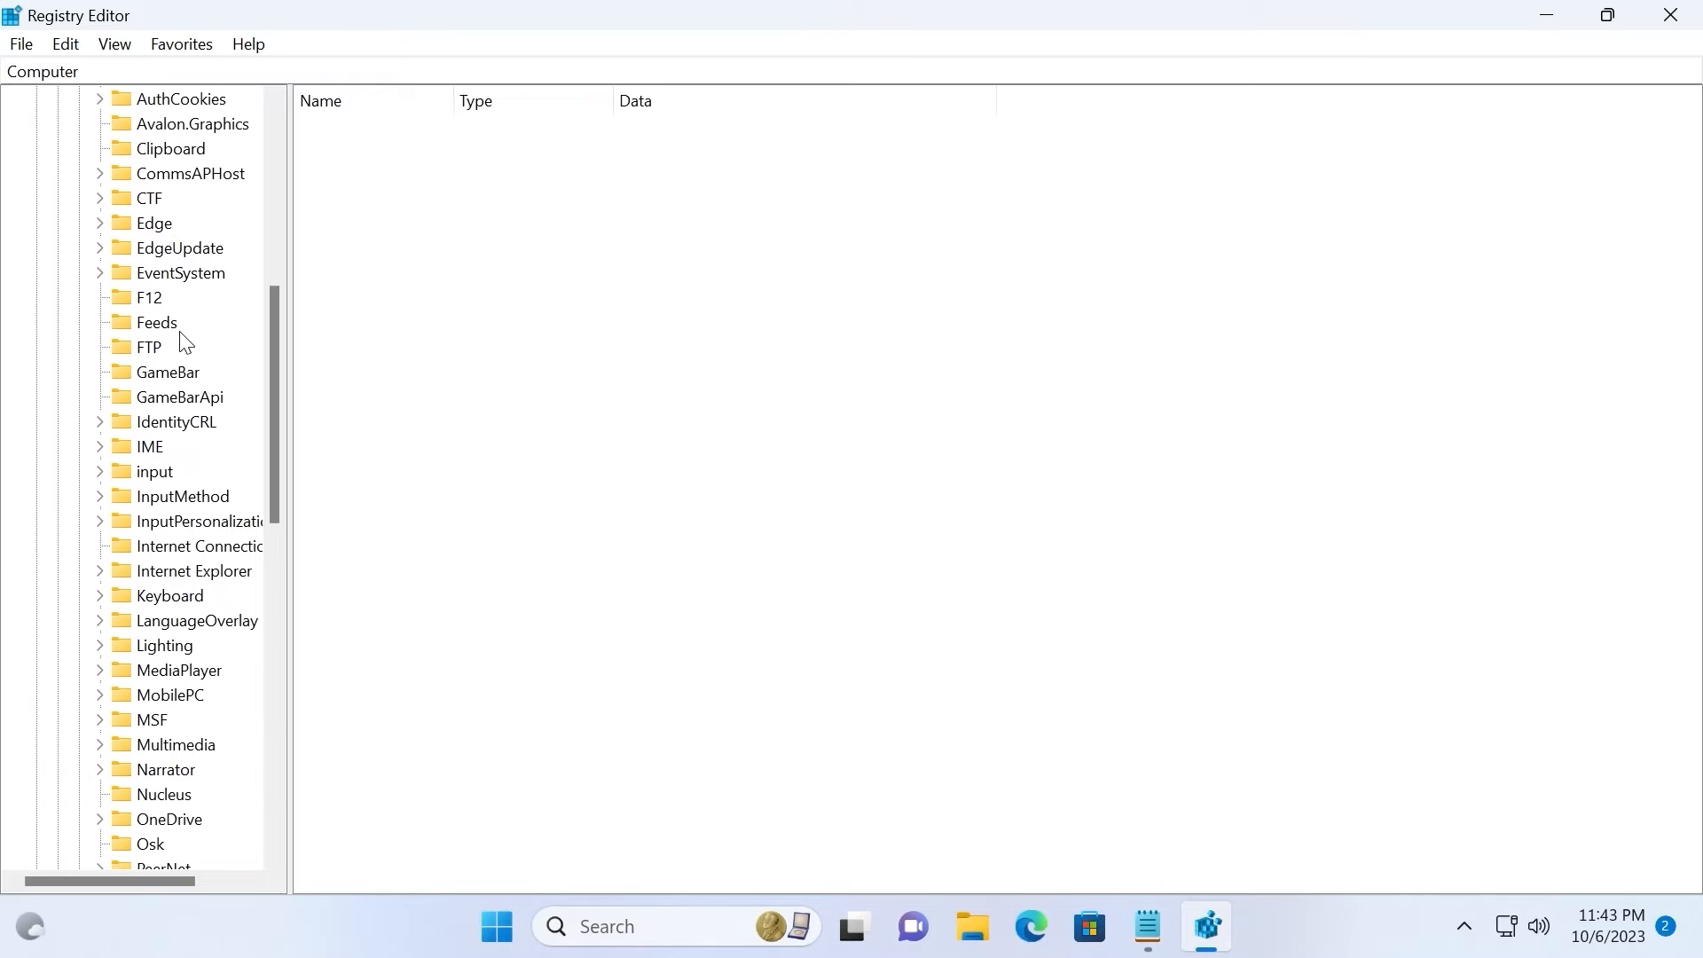
scroll(182, 346, down, 7)
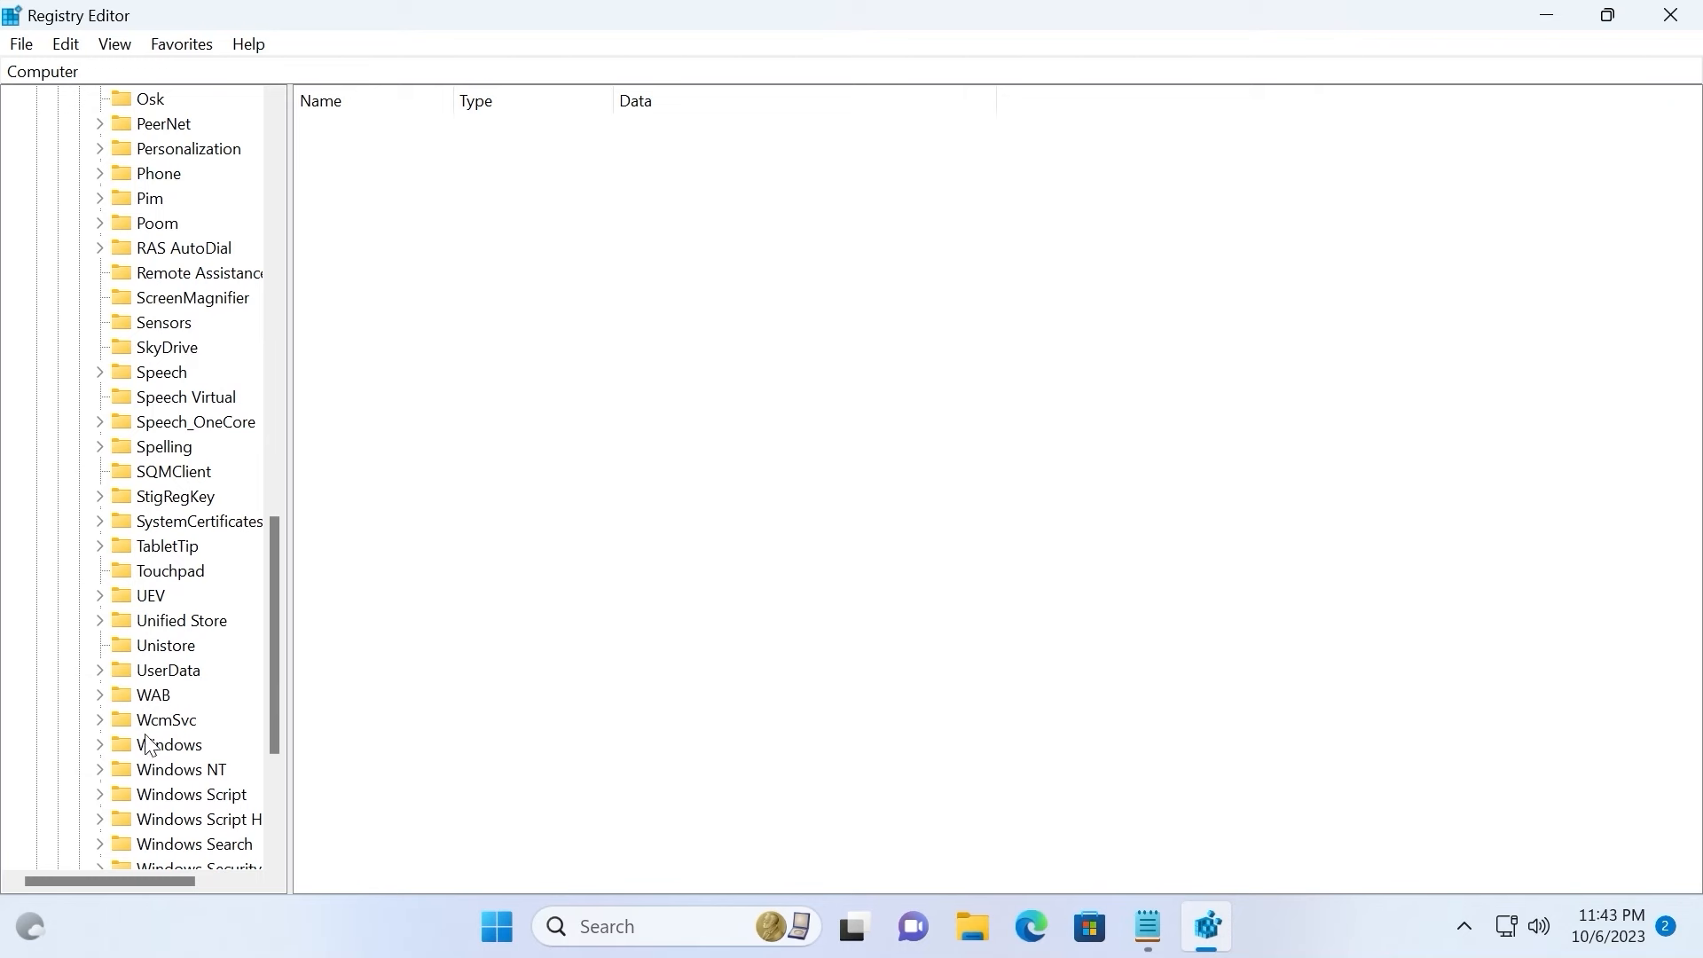
click(100, 746)
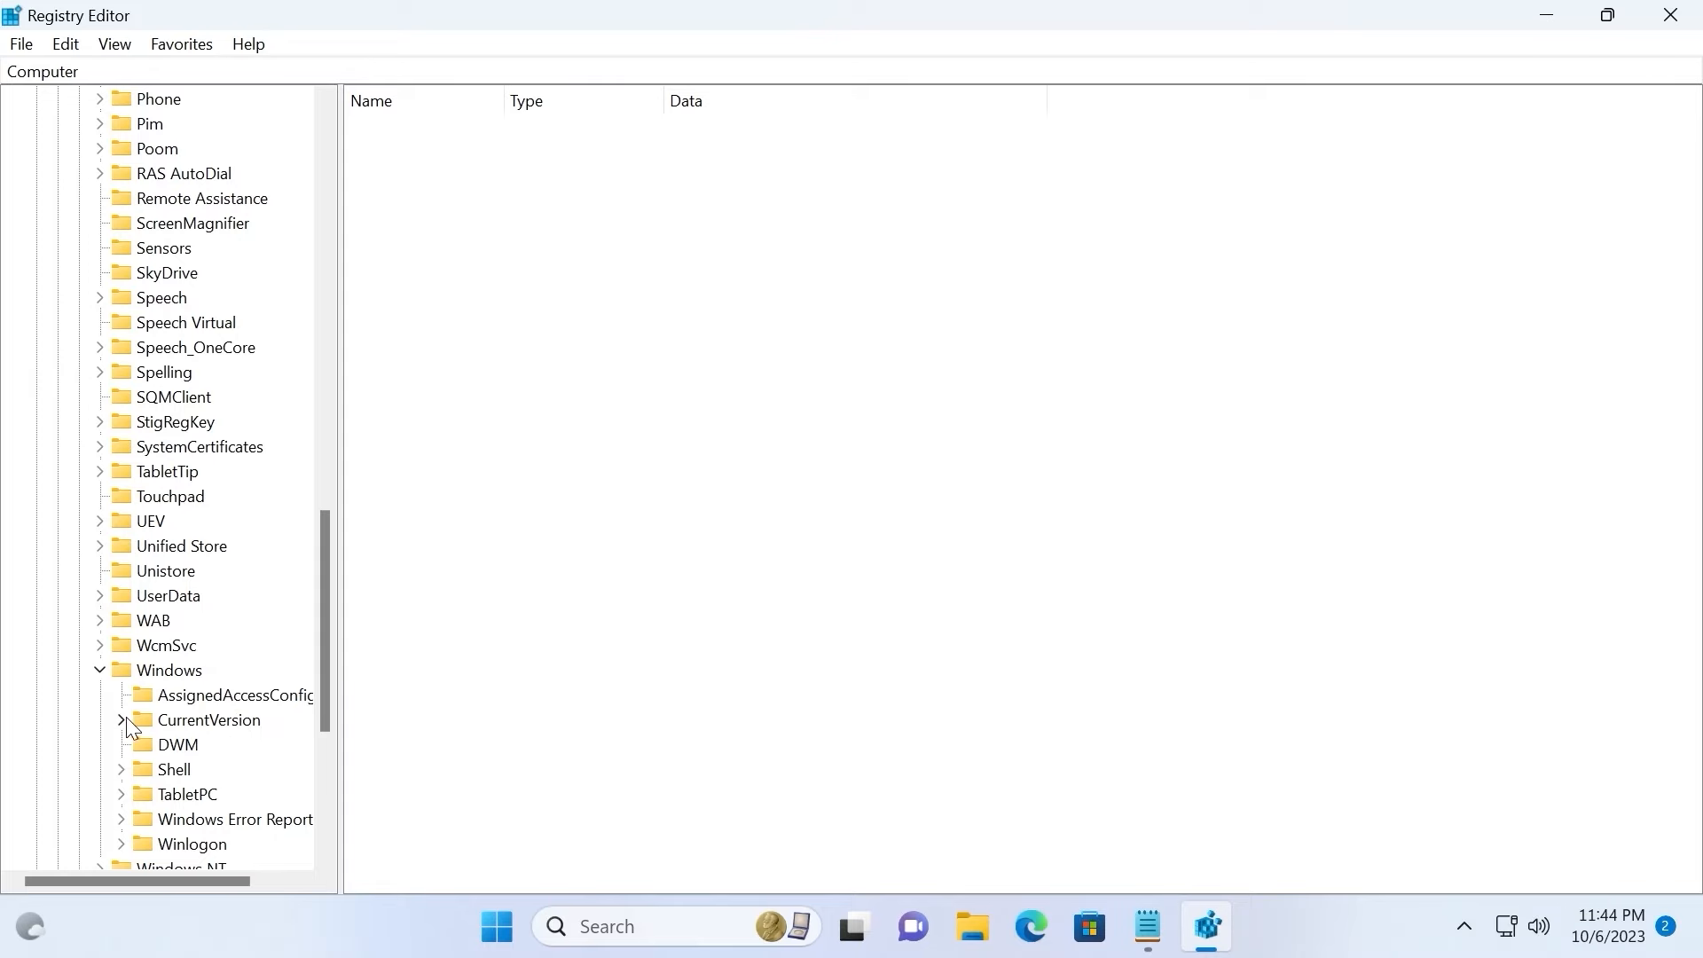
click(123, 719)
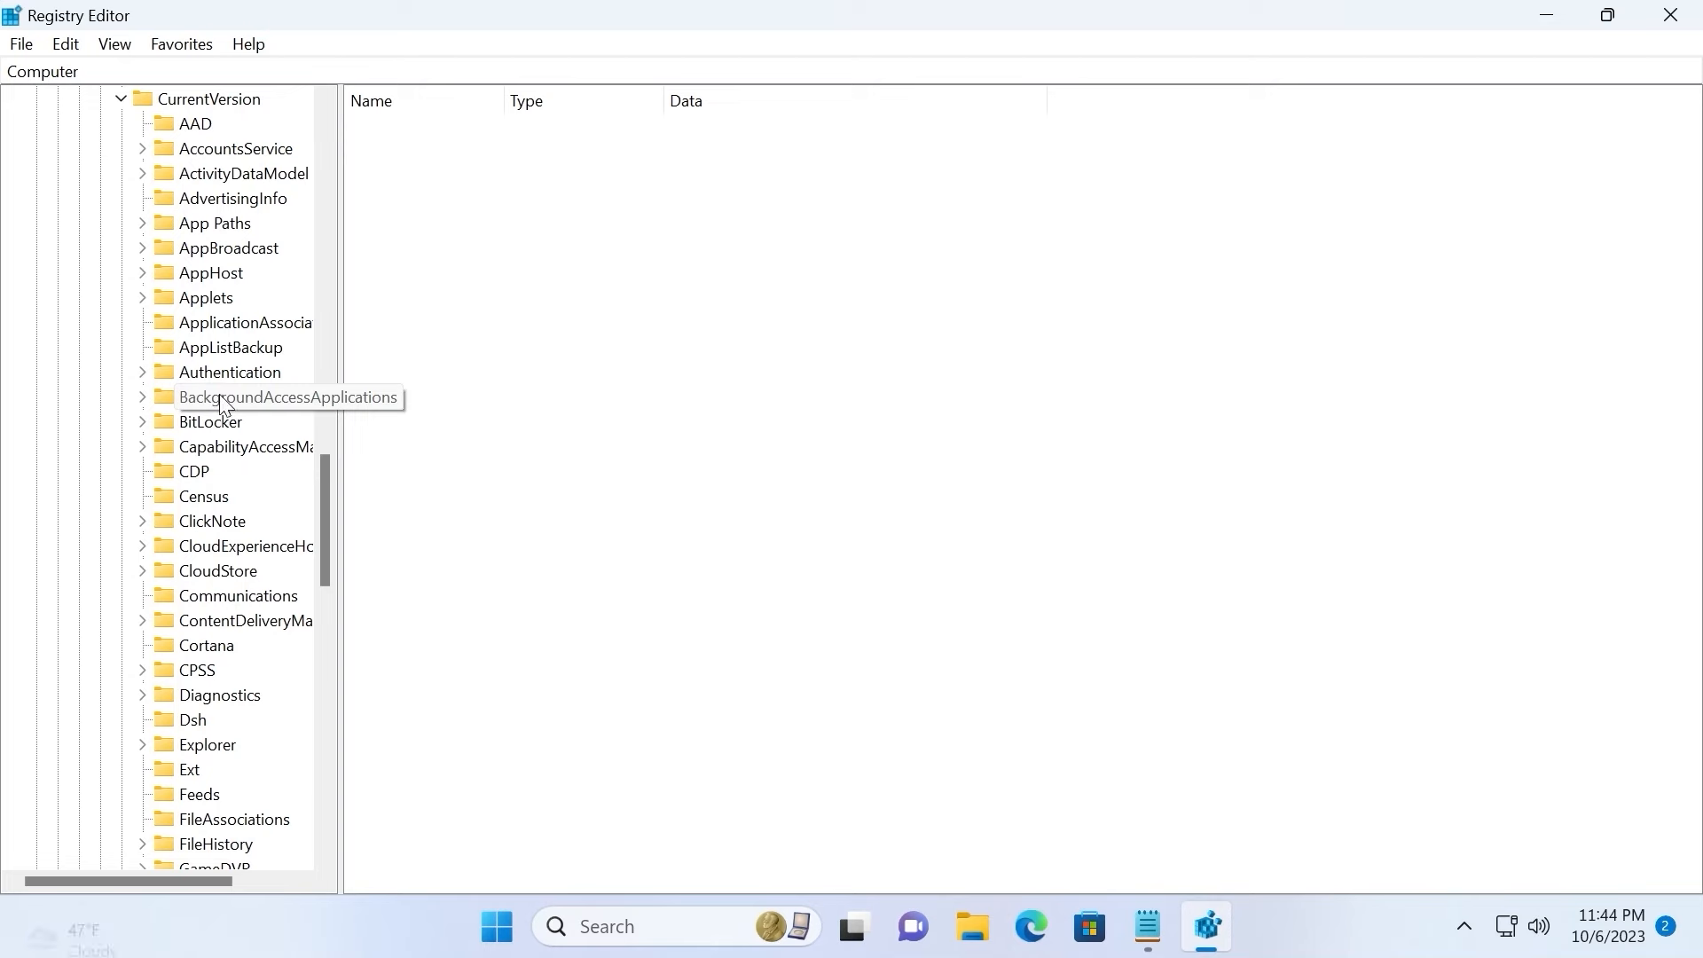
scroll(229, 406, down, 3)
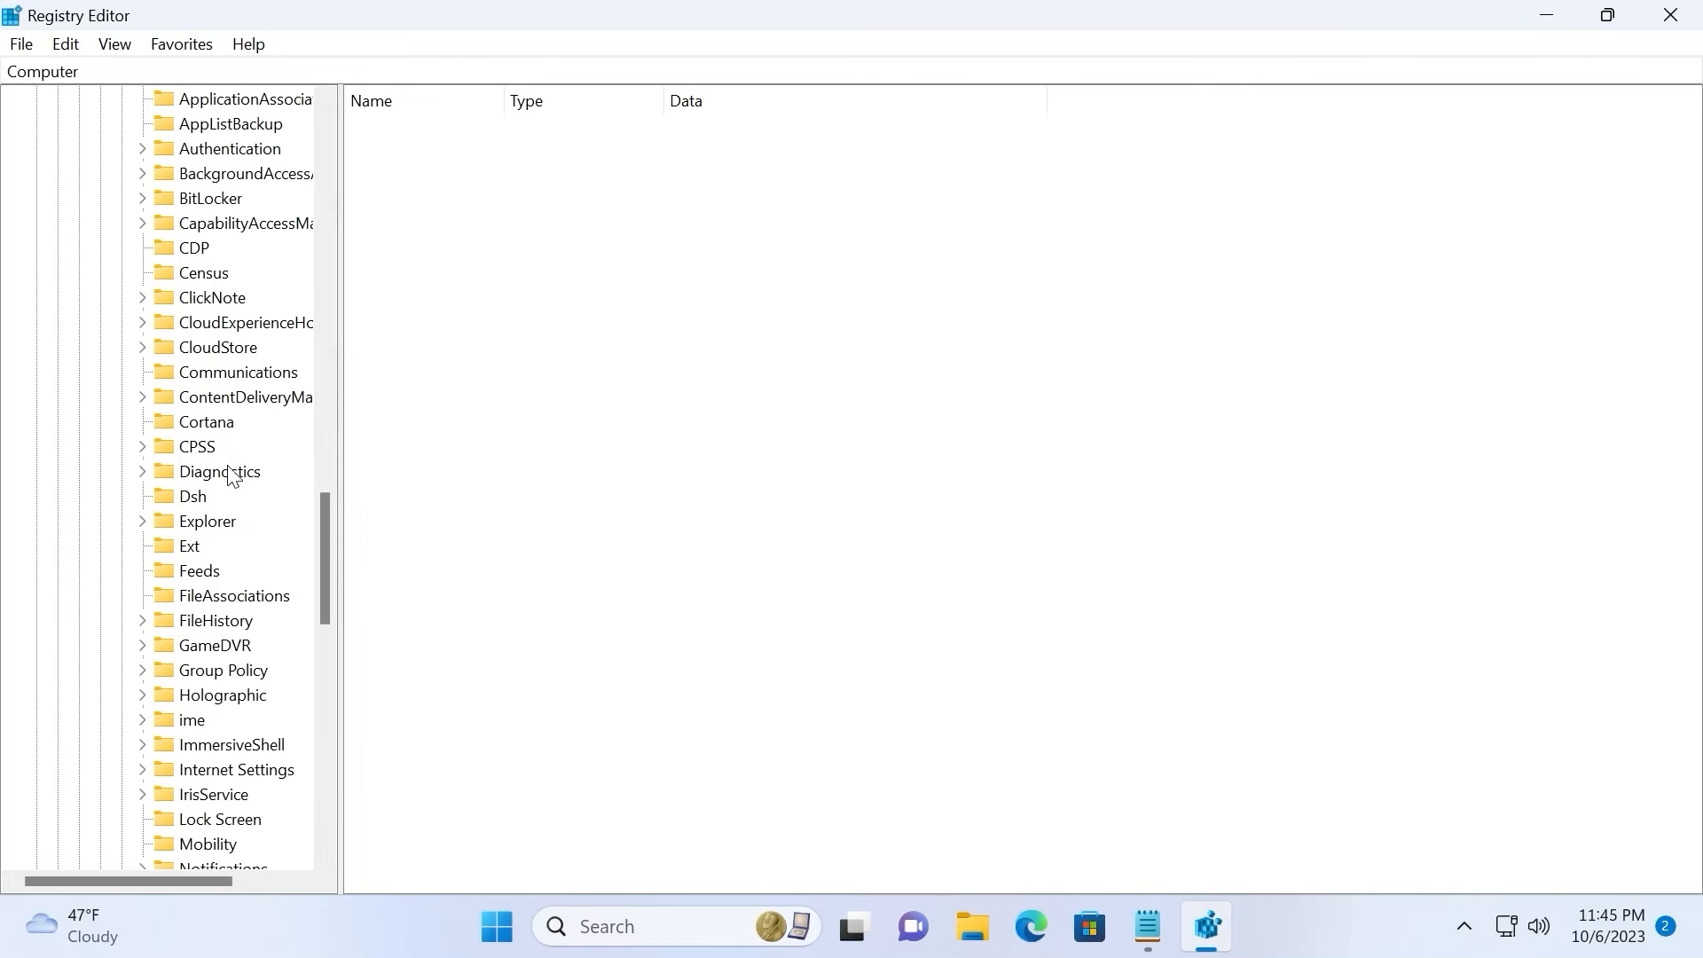
click(143, 520)
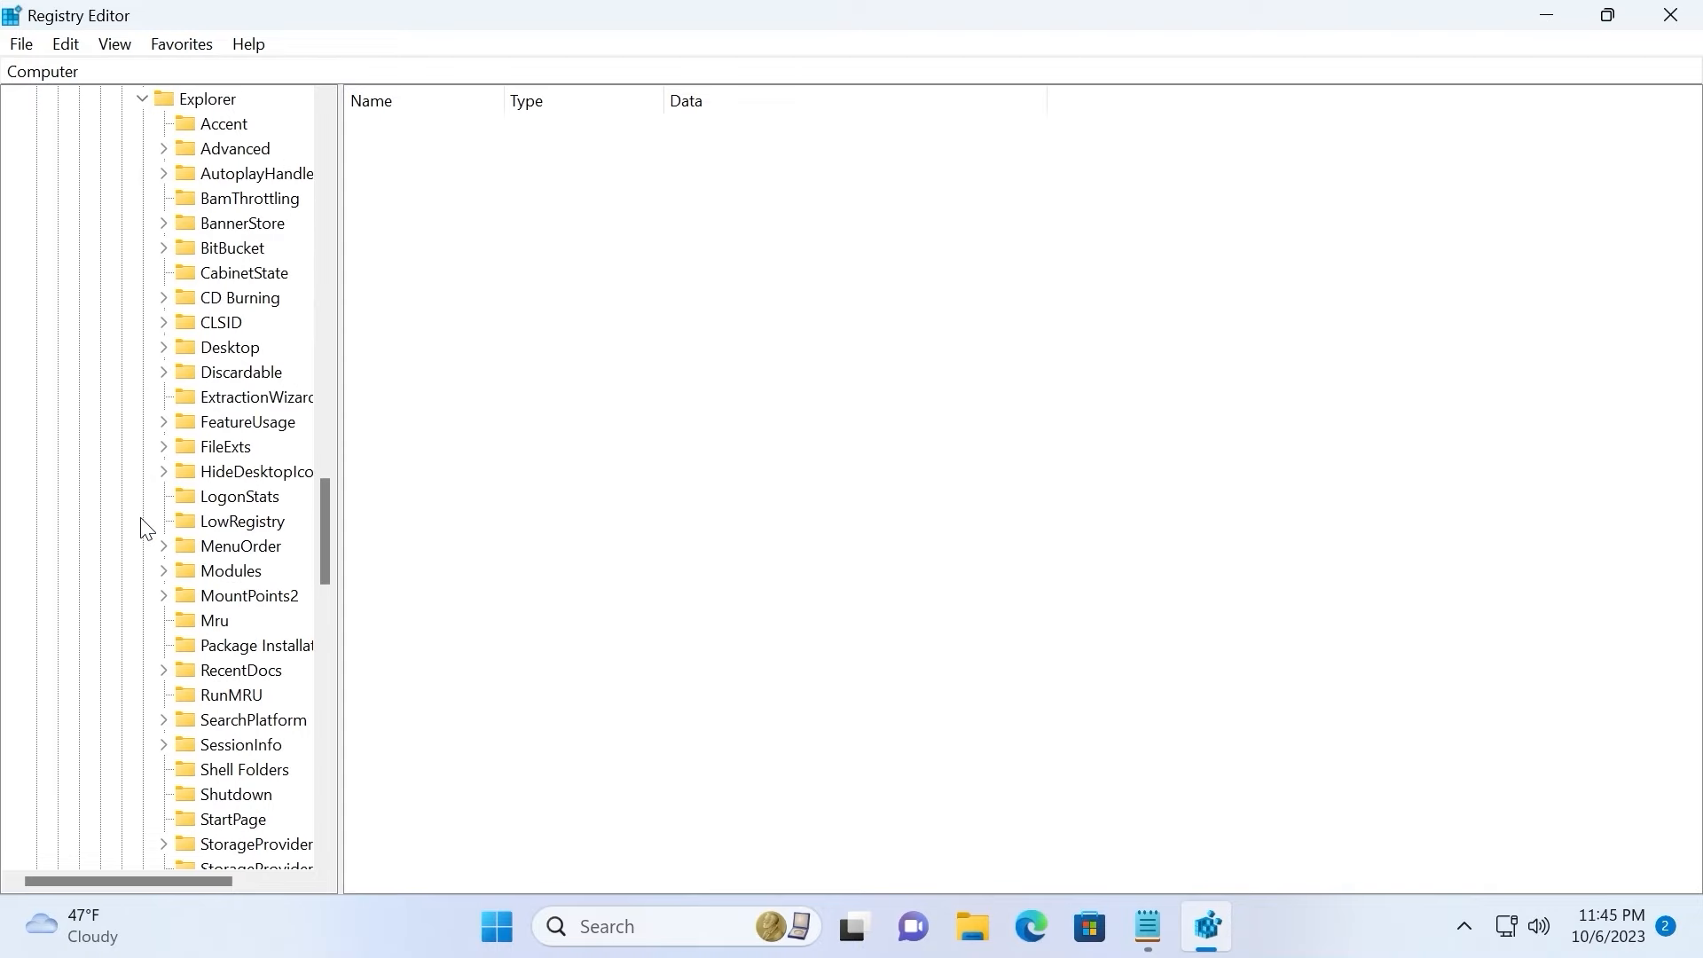
click(213, 149)
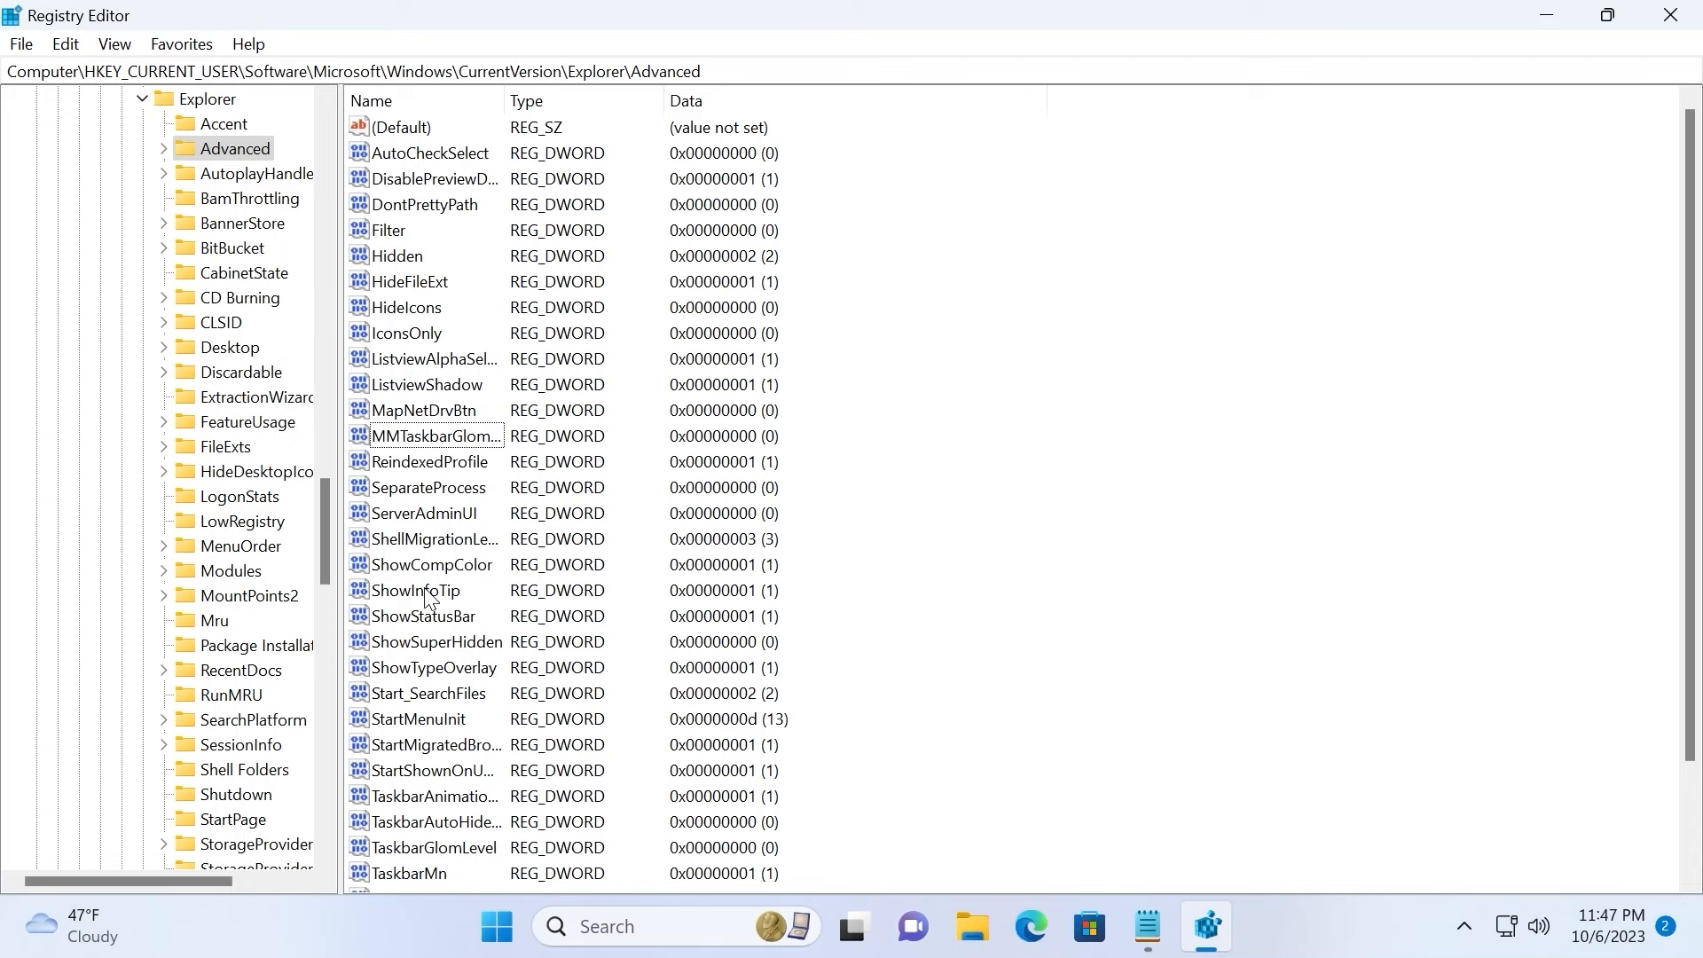
key(End)
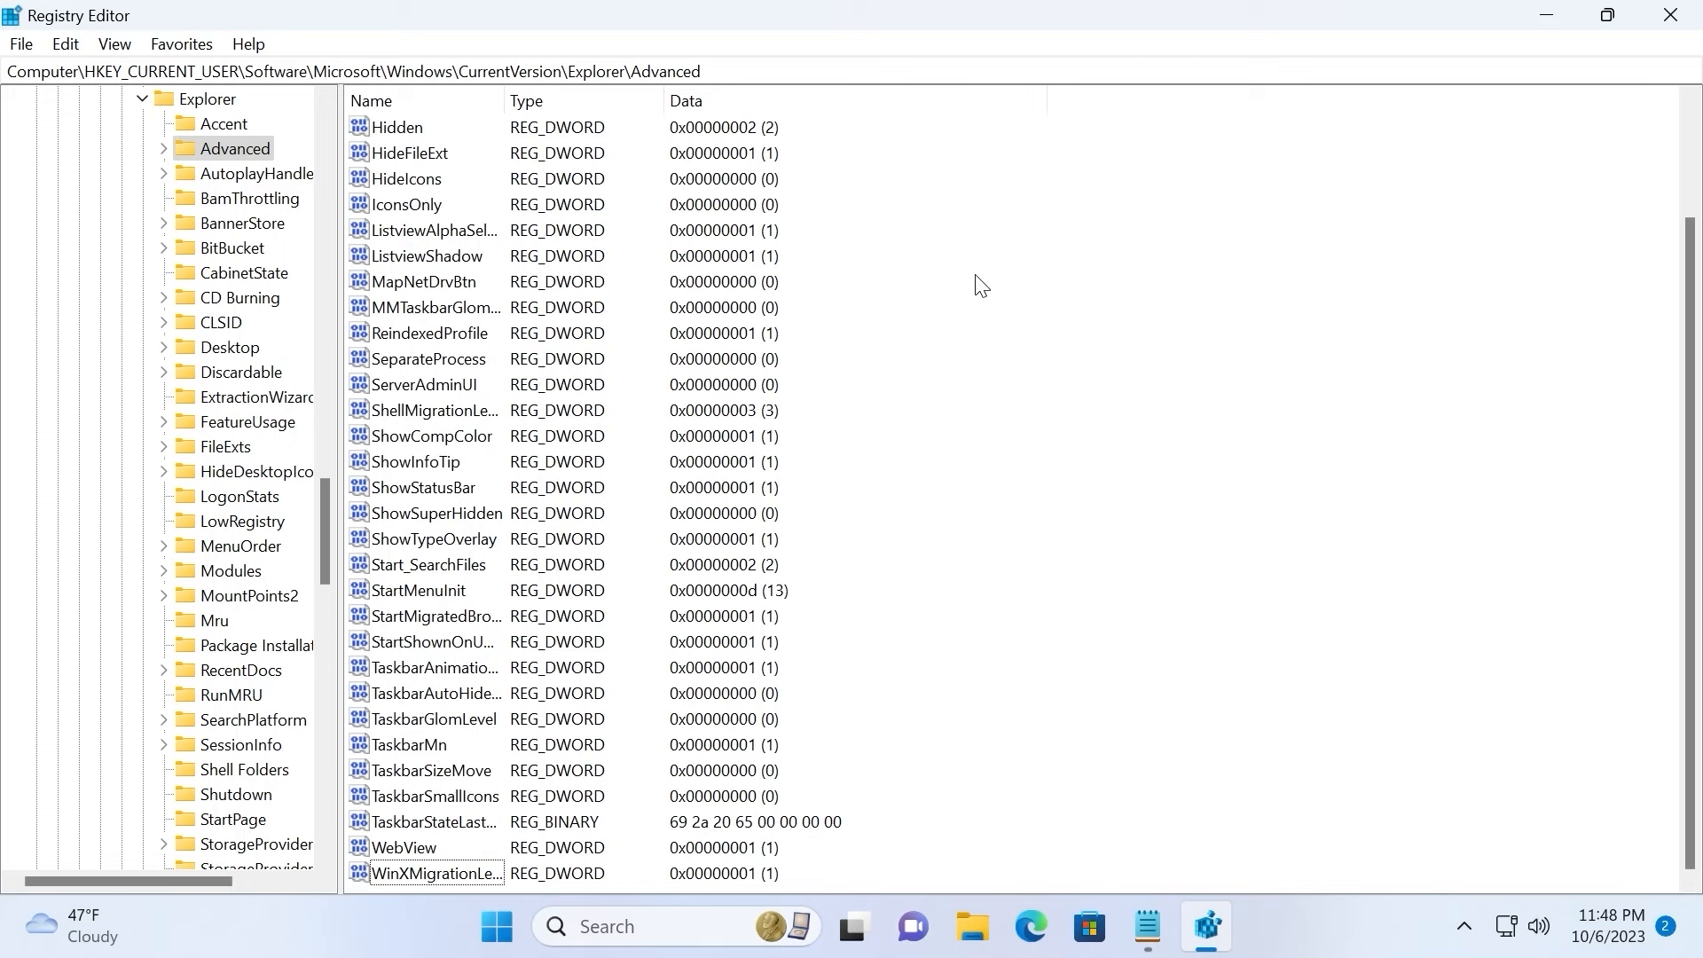
Step: Create a new DWORD (32-bit) value named ShowCopilotButton in the Advanced registry key
right_click(981, 286)
mouse_move(1060, 284)
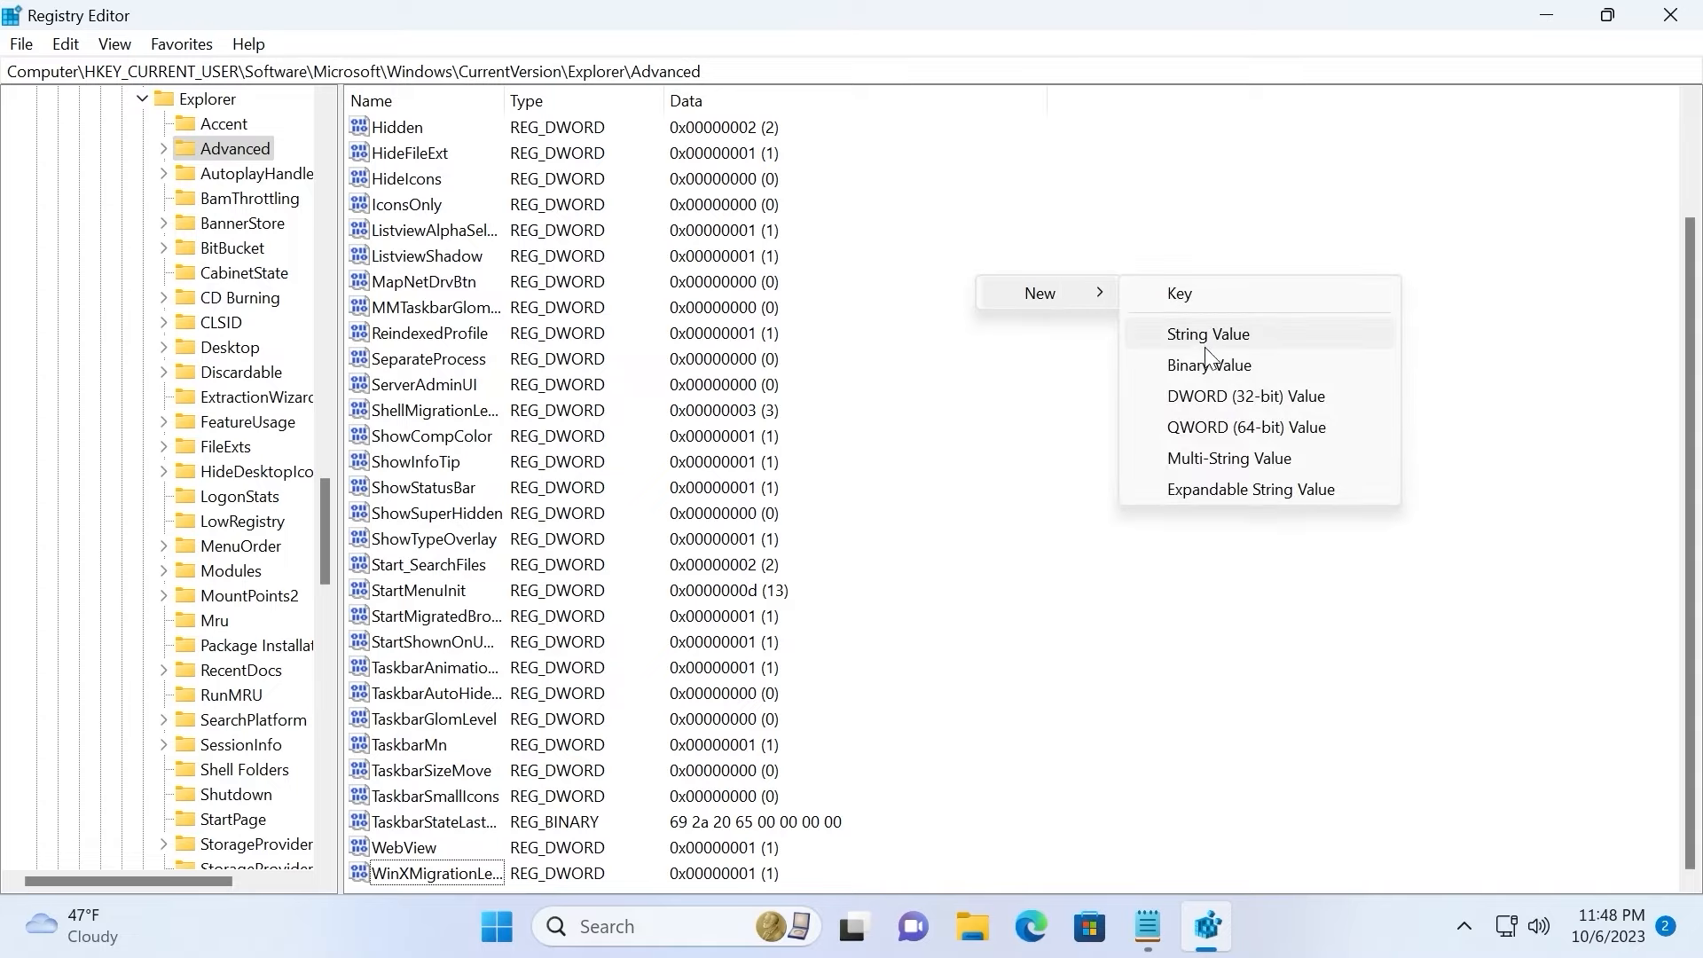
click(1251, 396)
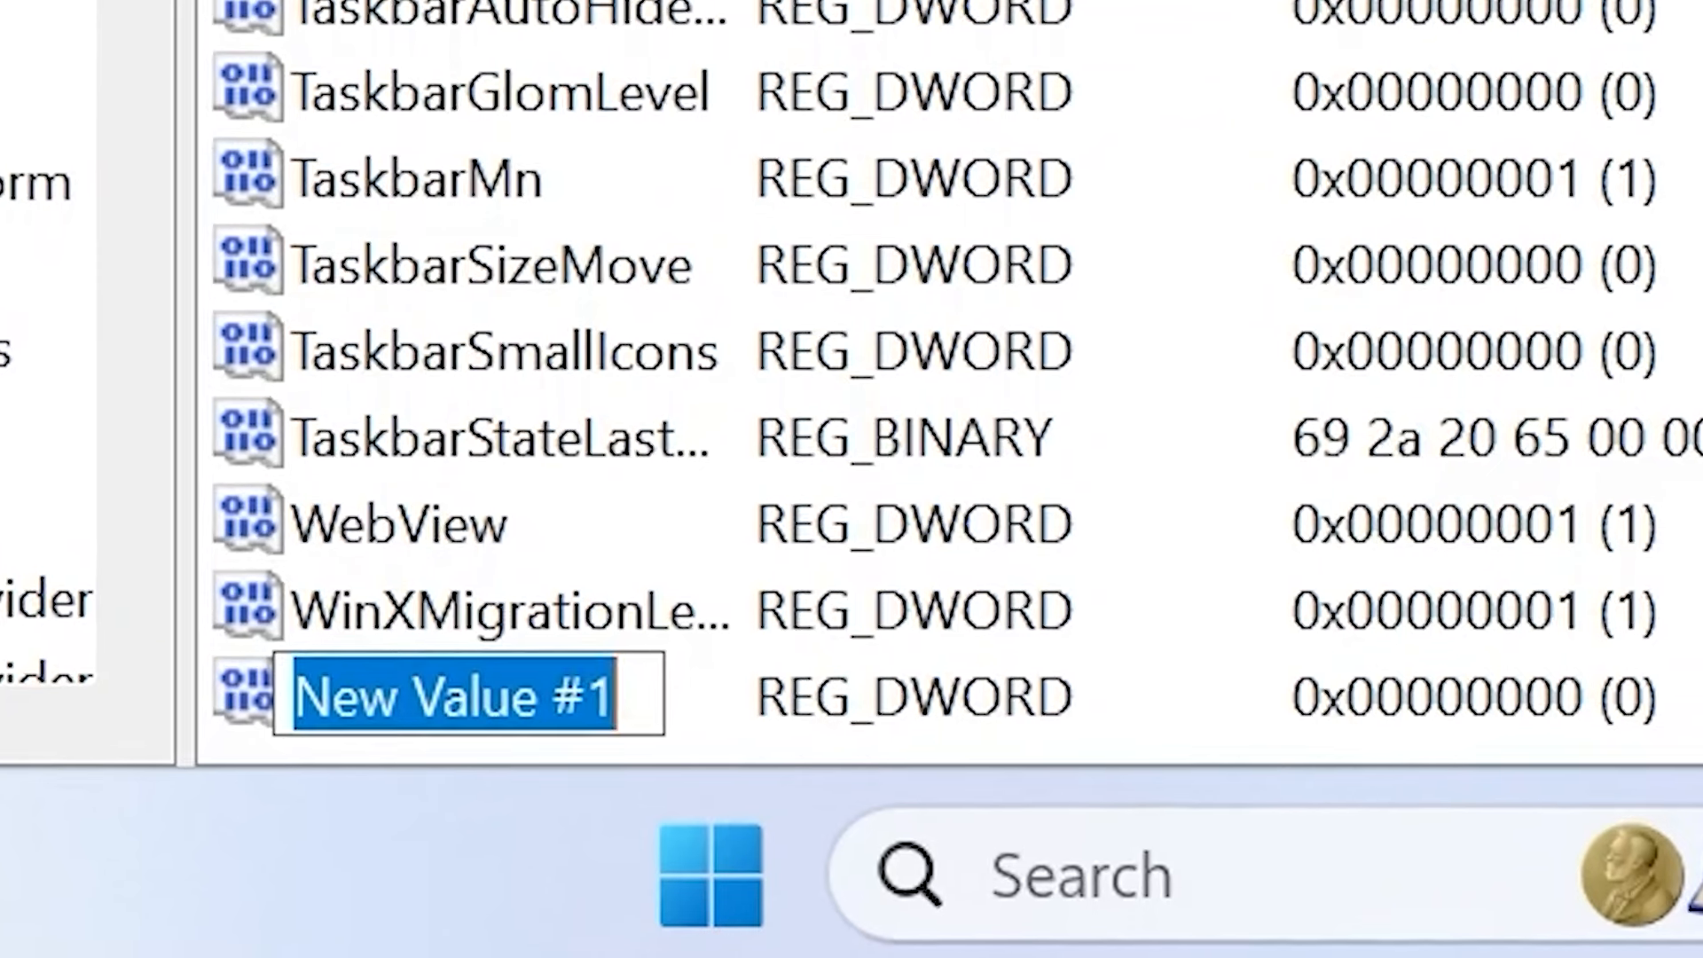
text(Show)
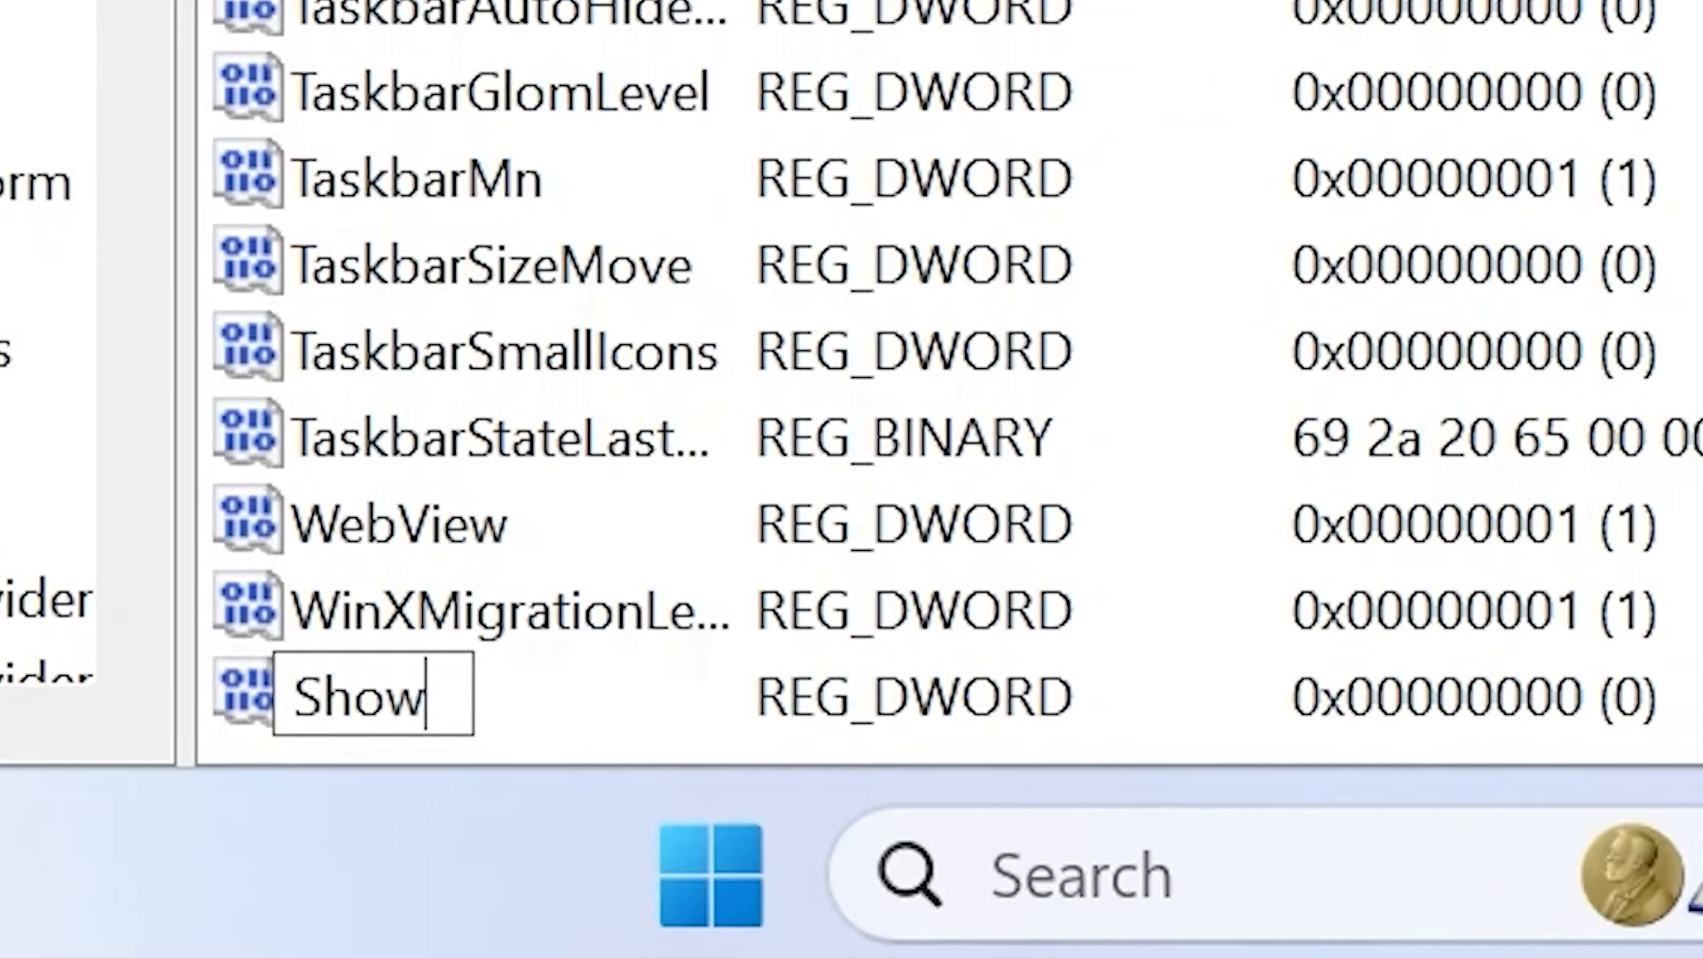
text(Copi)
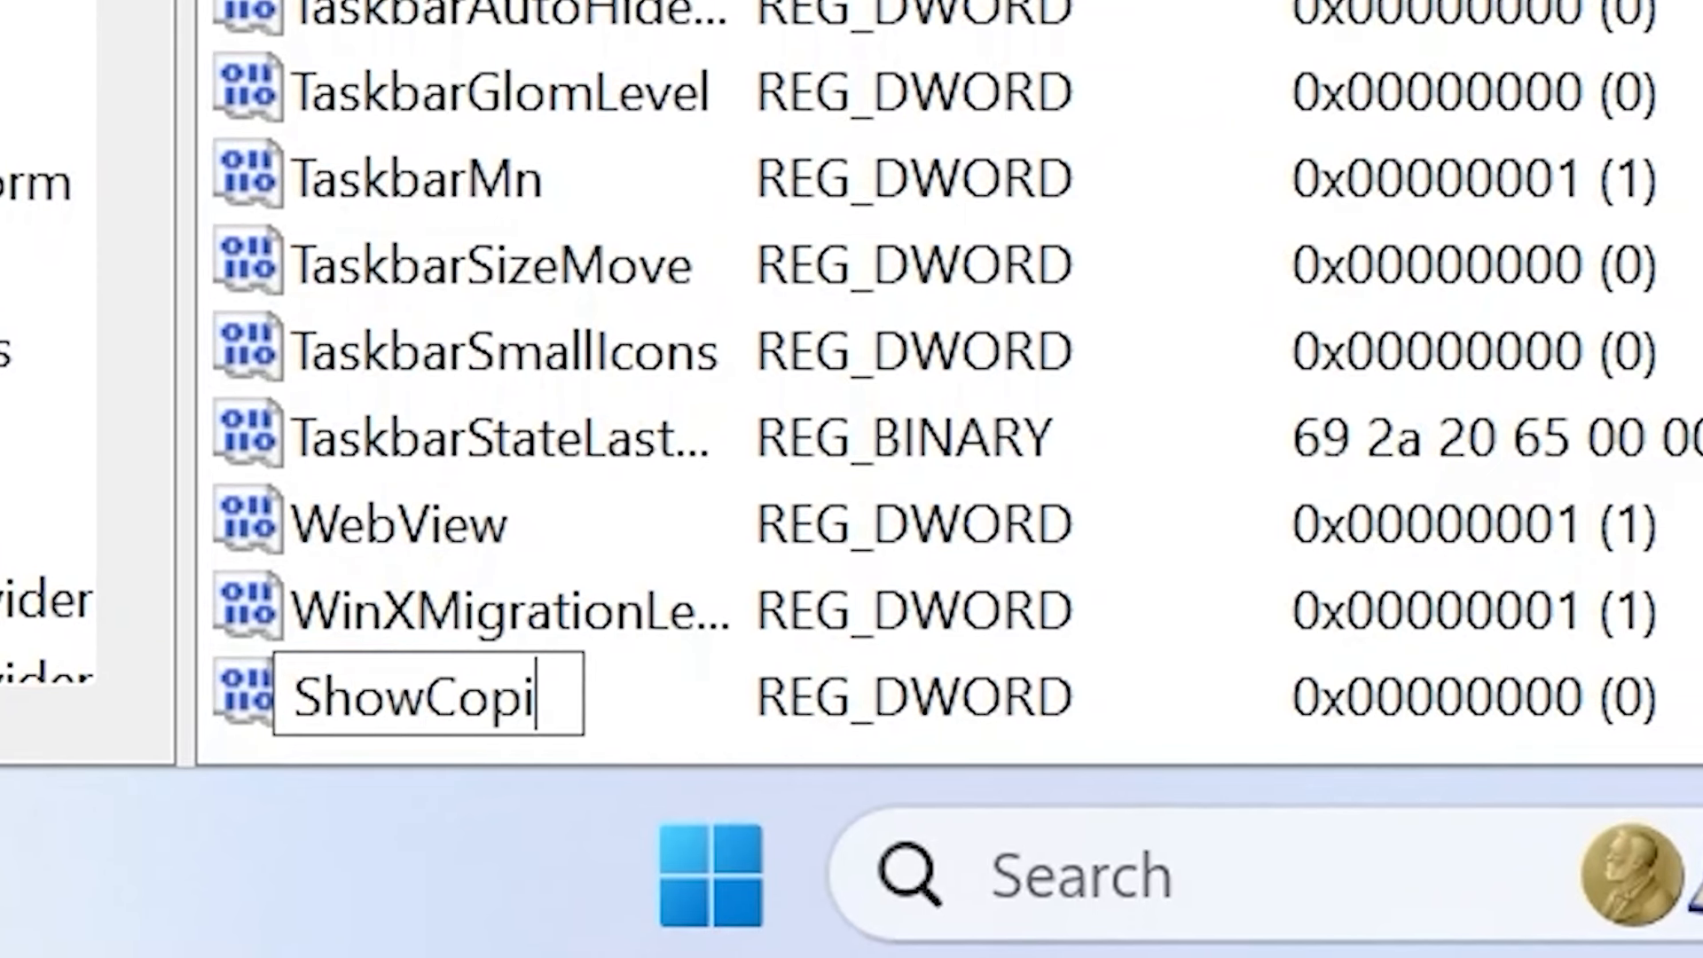
text(lotButto)
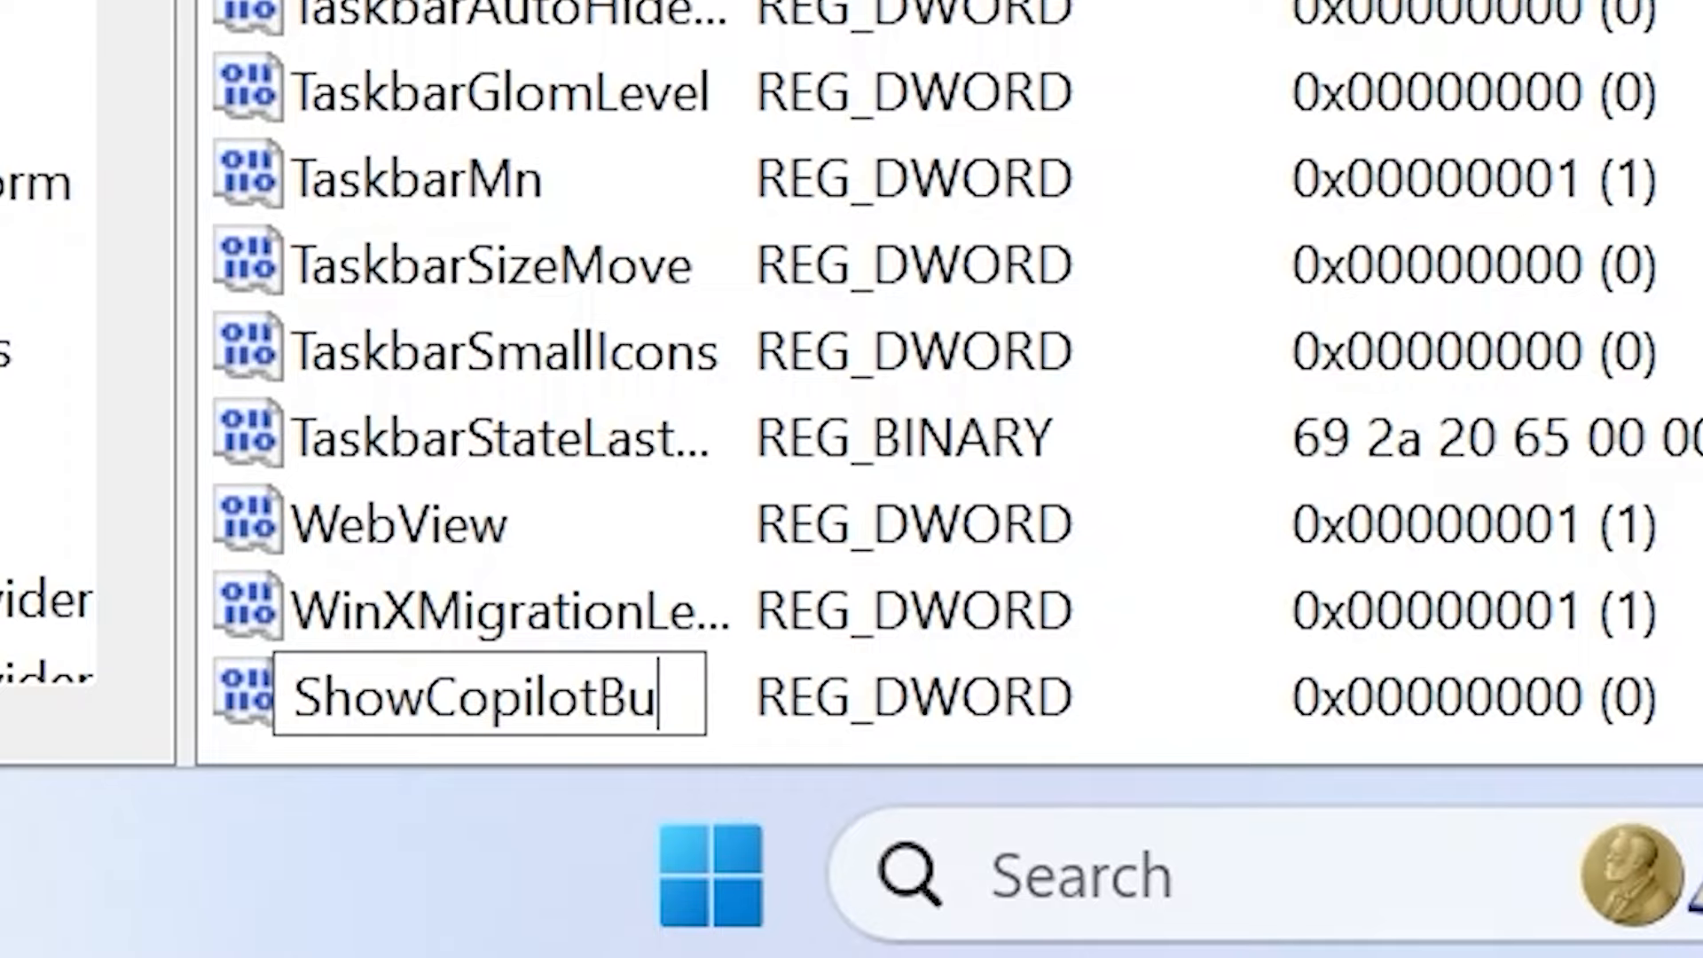
text(n)
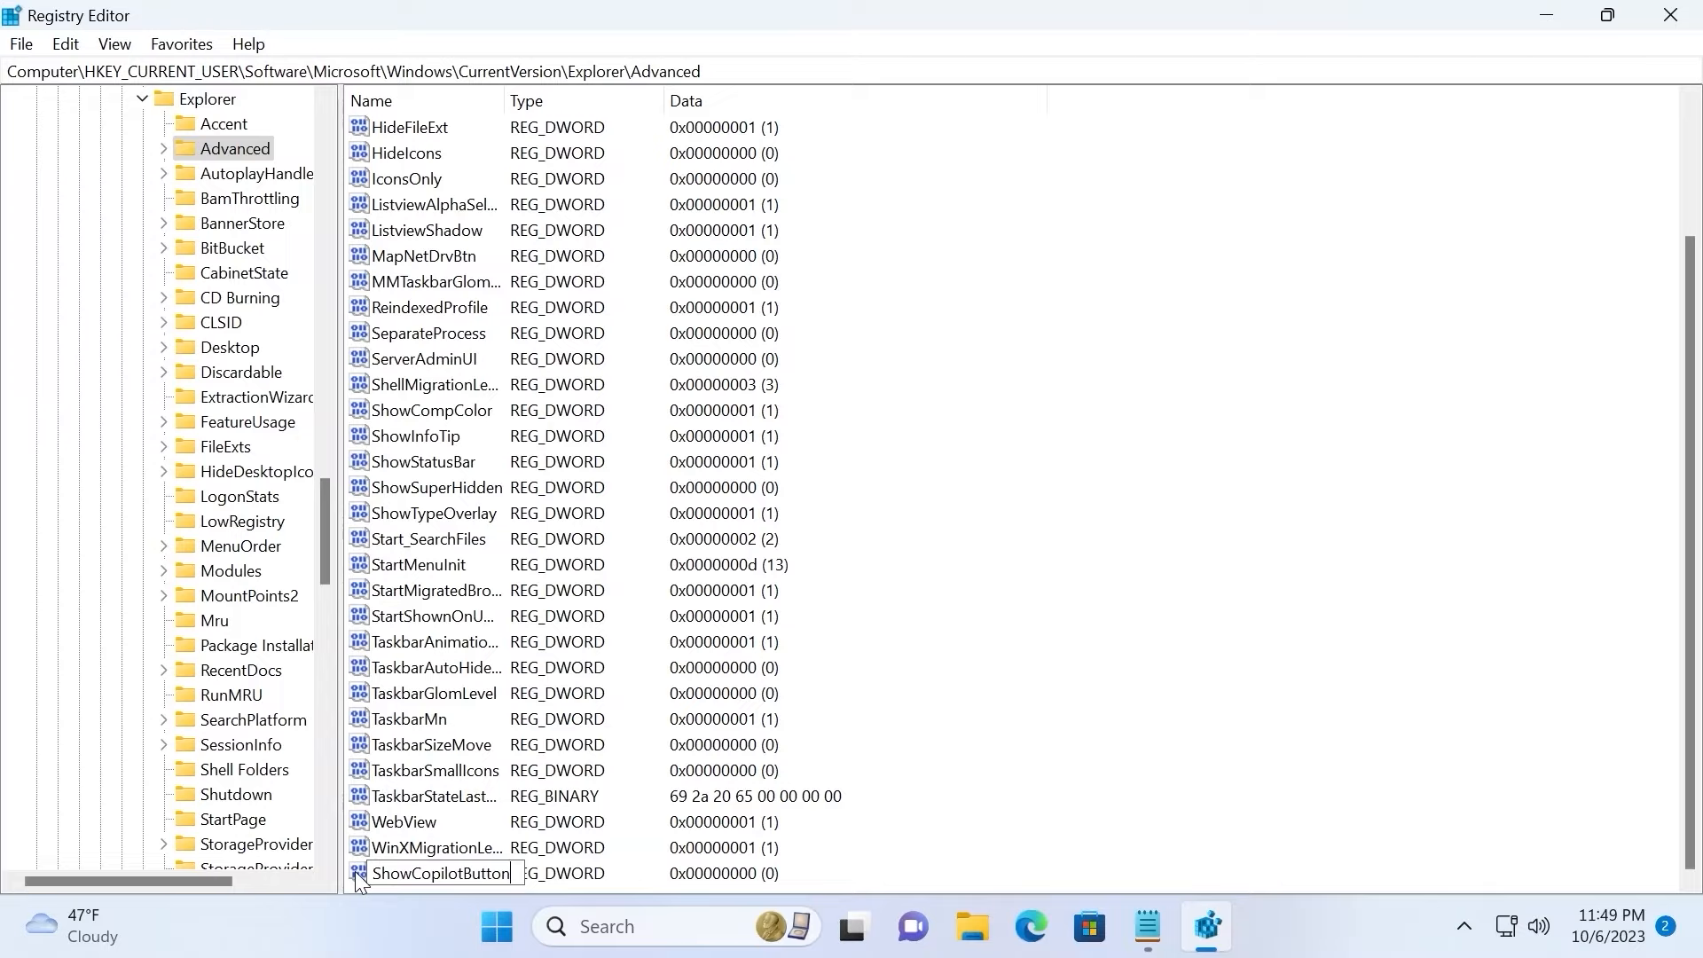
Step: Set the ShowCopilotButton value data to 1 with a hexadecimal base and close Registry Editor
double_click(237, 690)
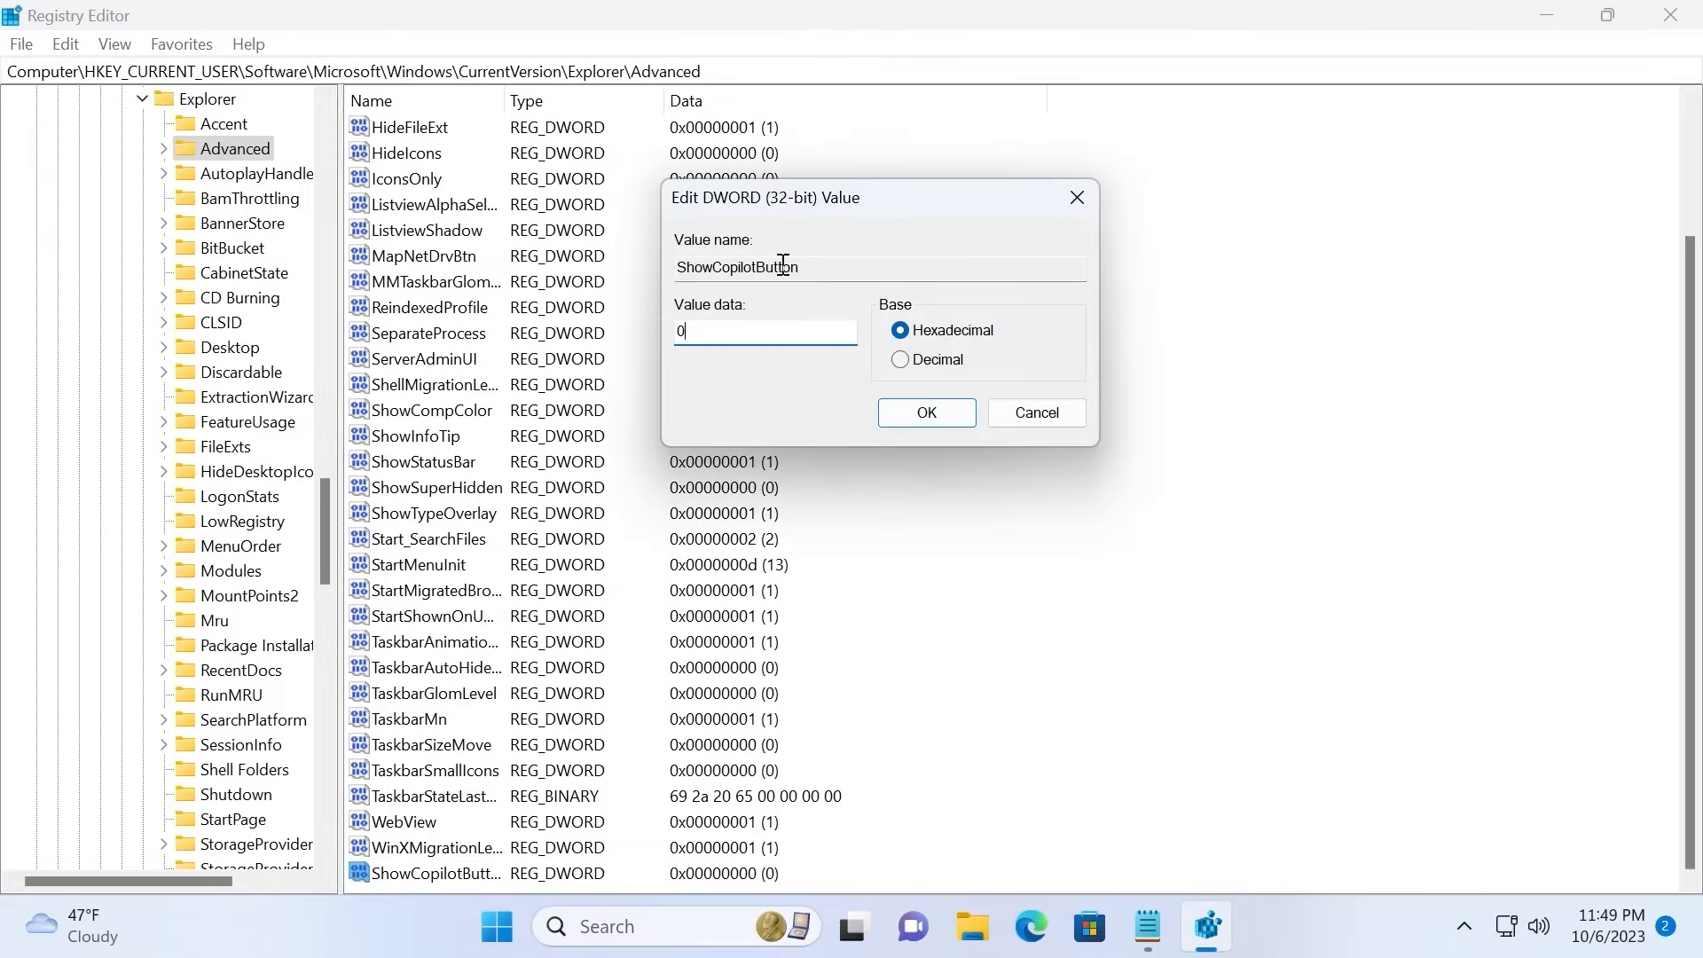
text(1)
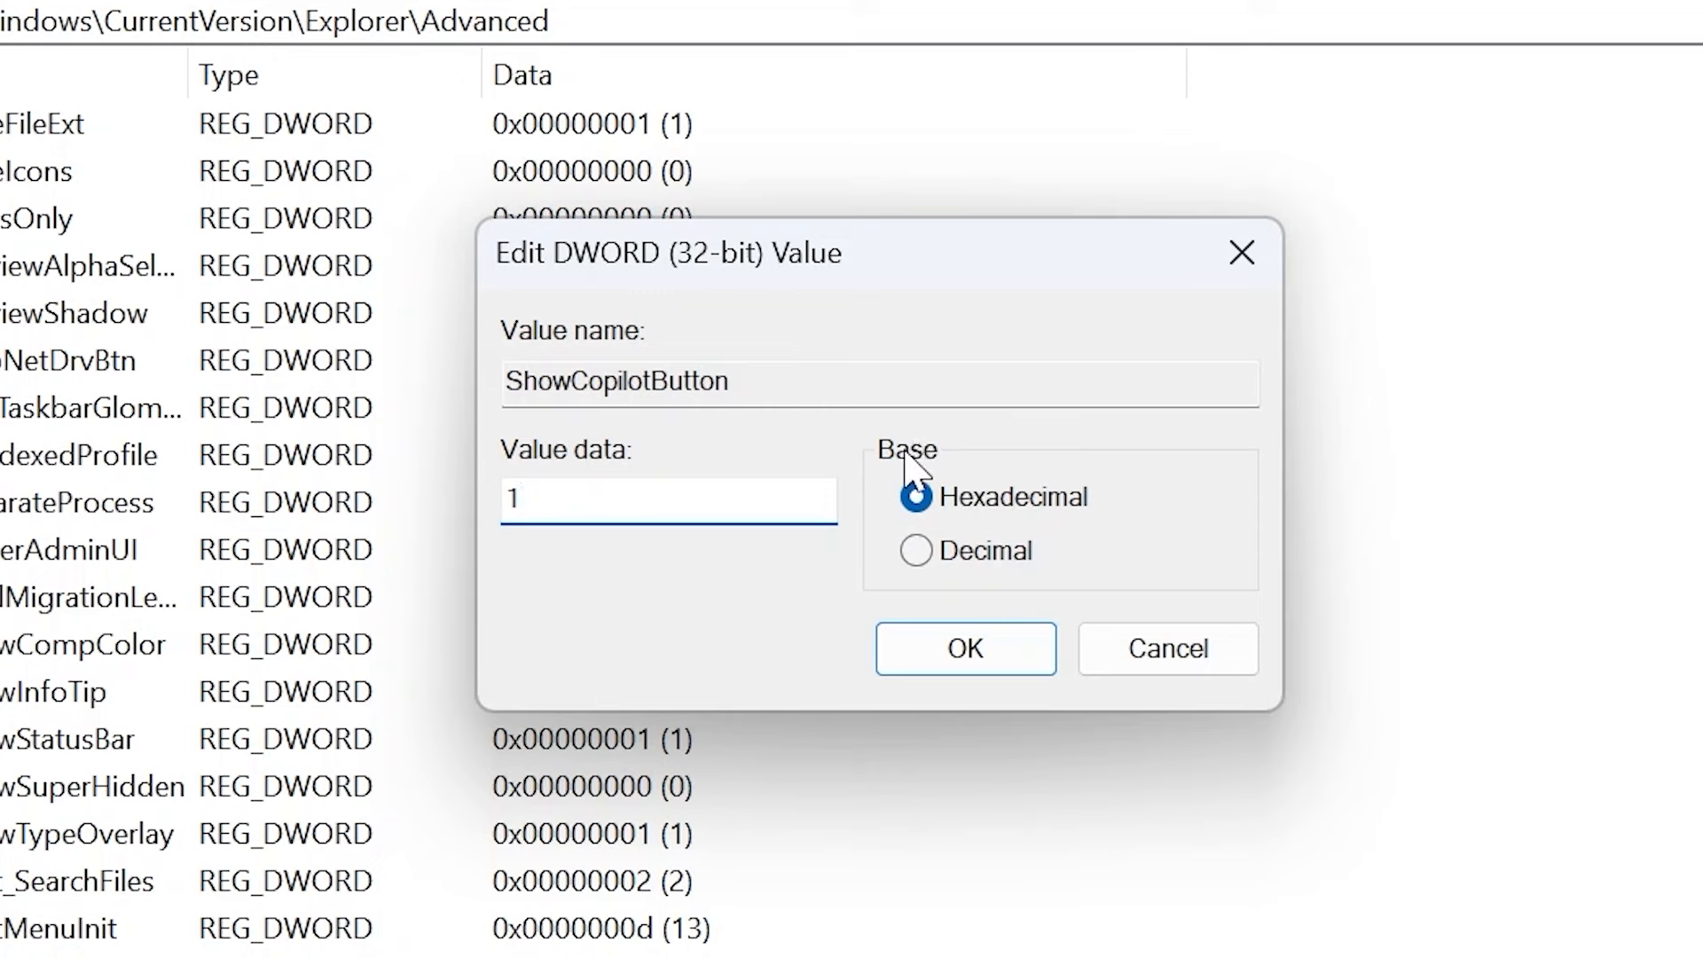
click(940, 493)
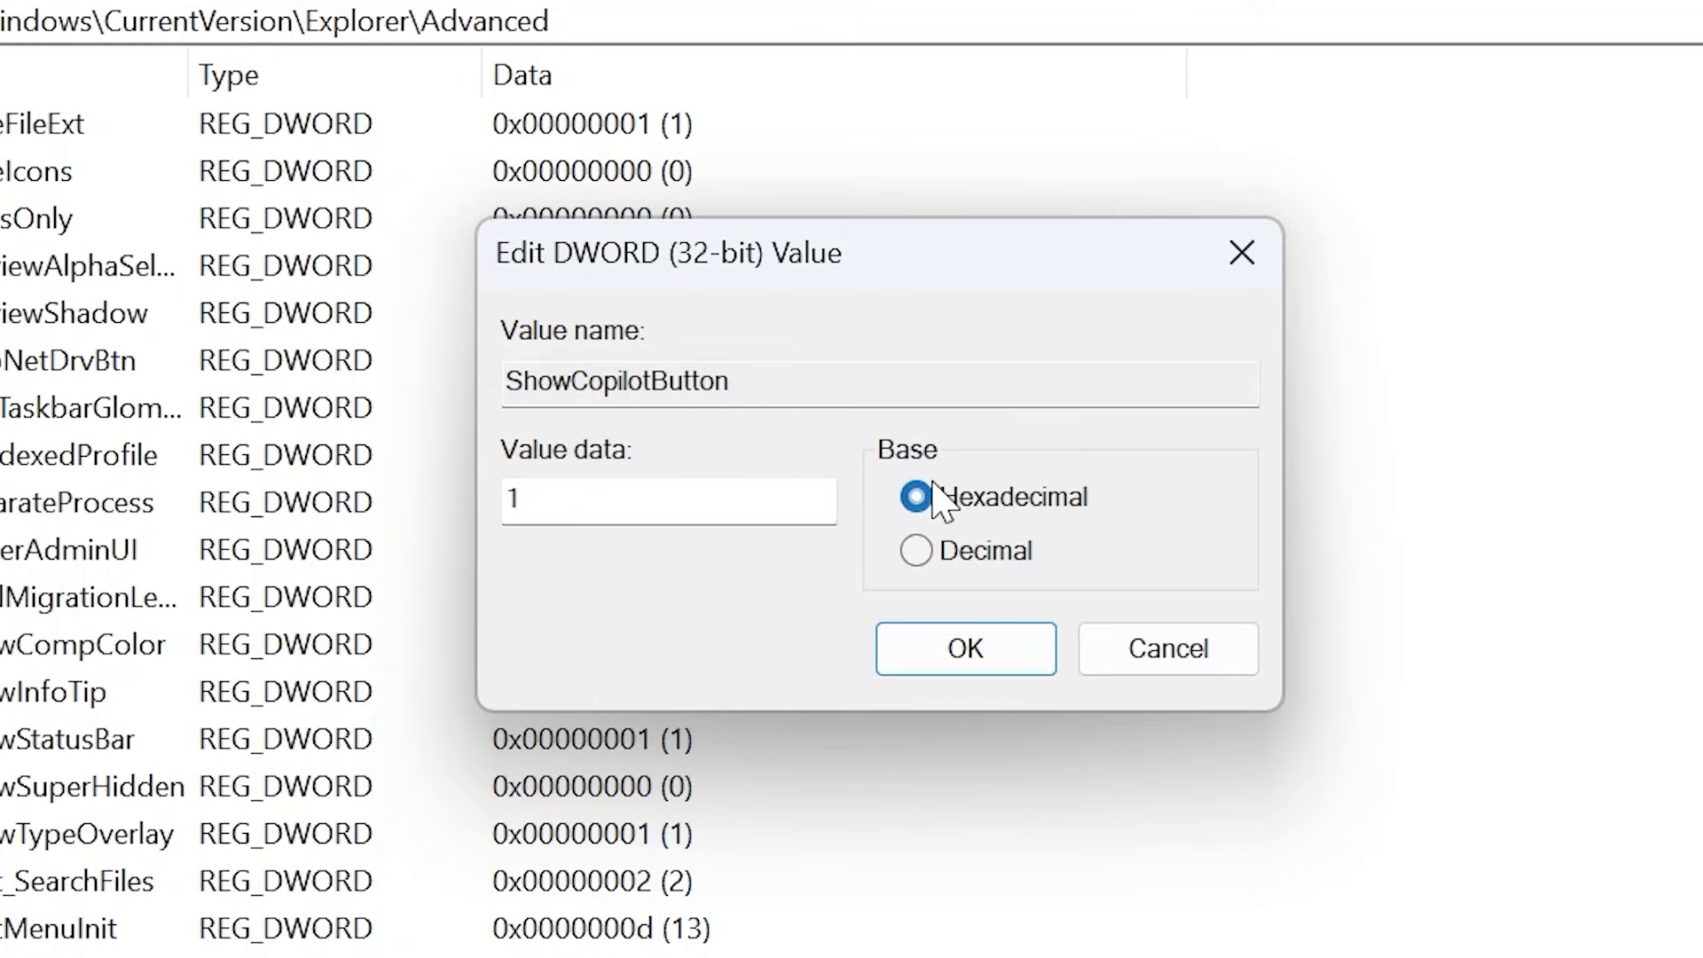
click(969, 651)
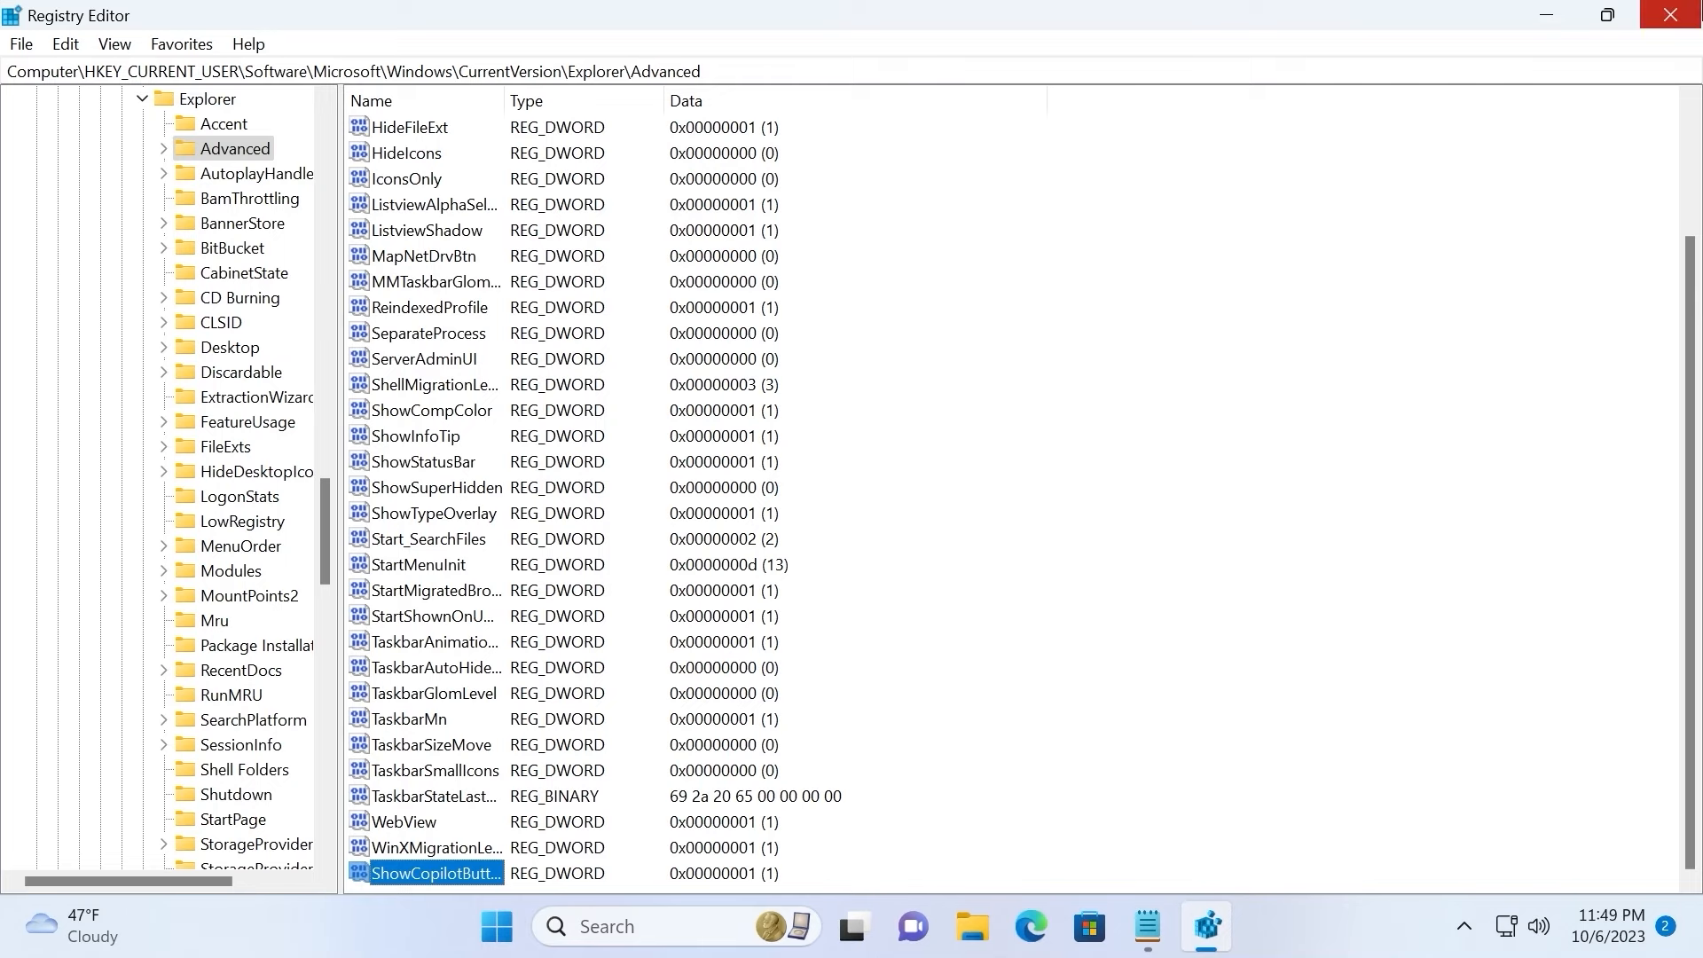
click(1685, 16)
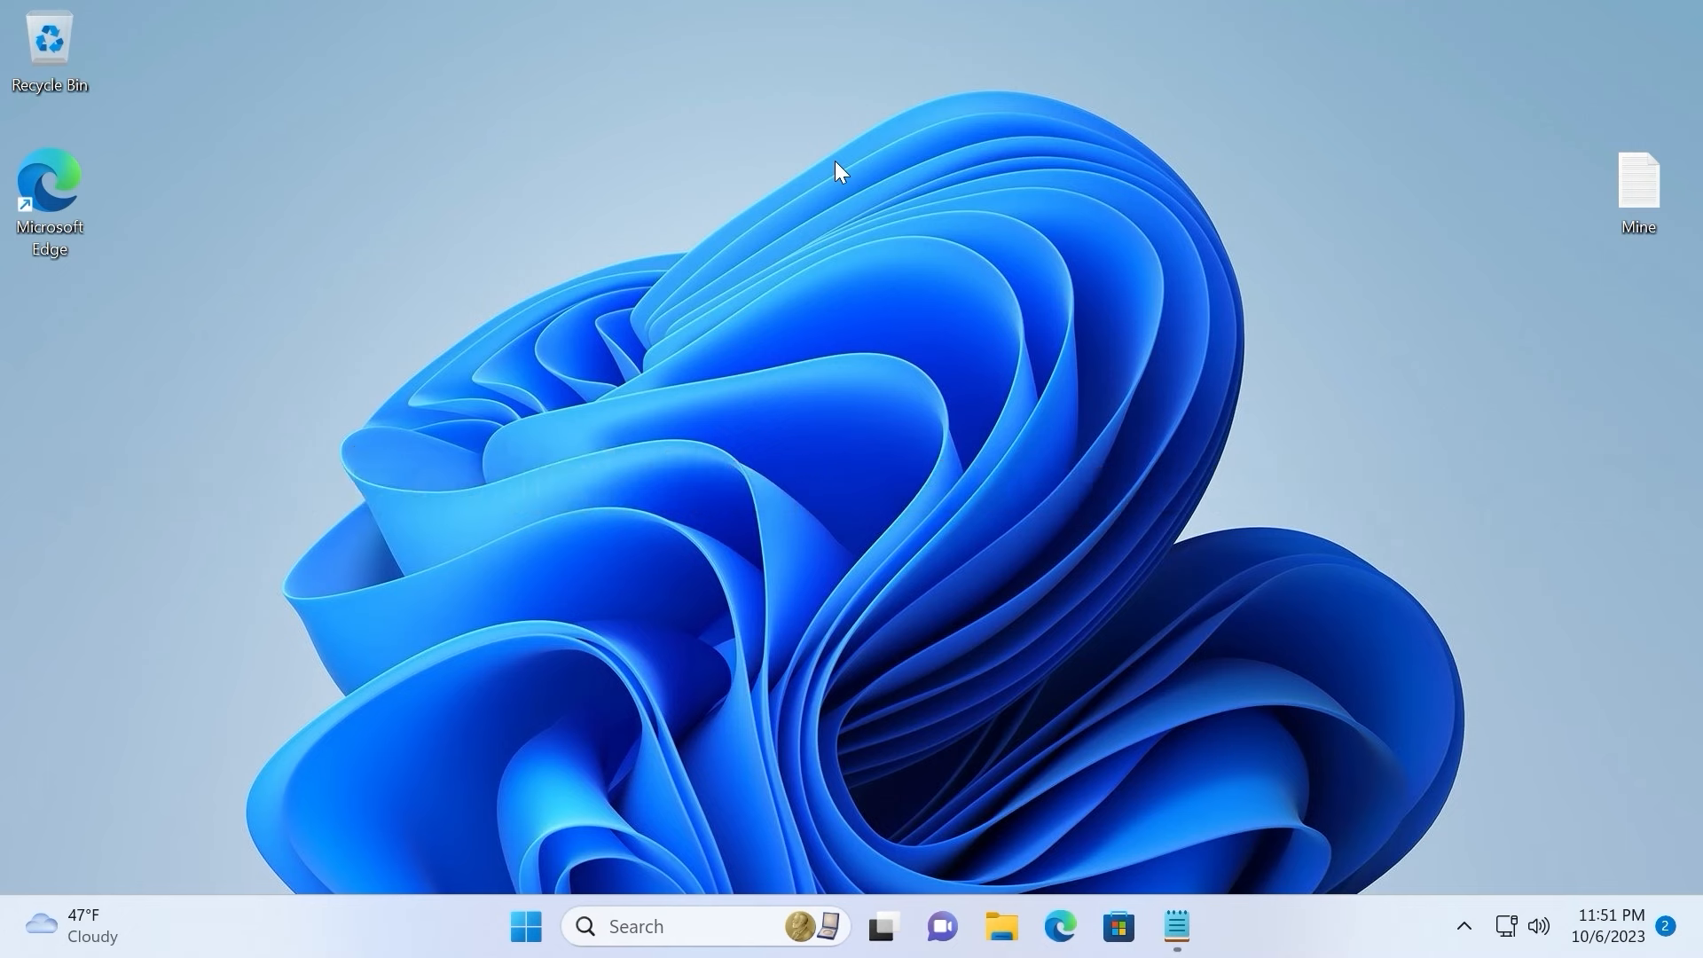
Step: Search Windows for gpedit and open the Local Group Policy Editor
click(684, 939)
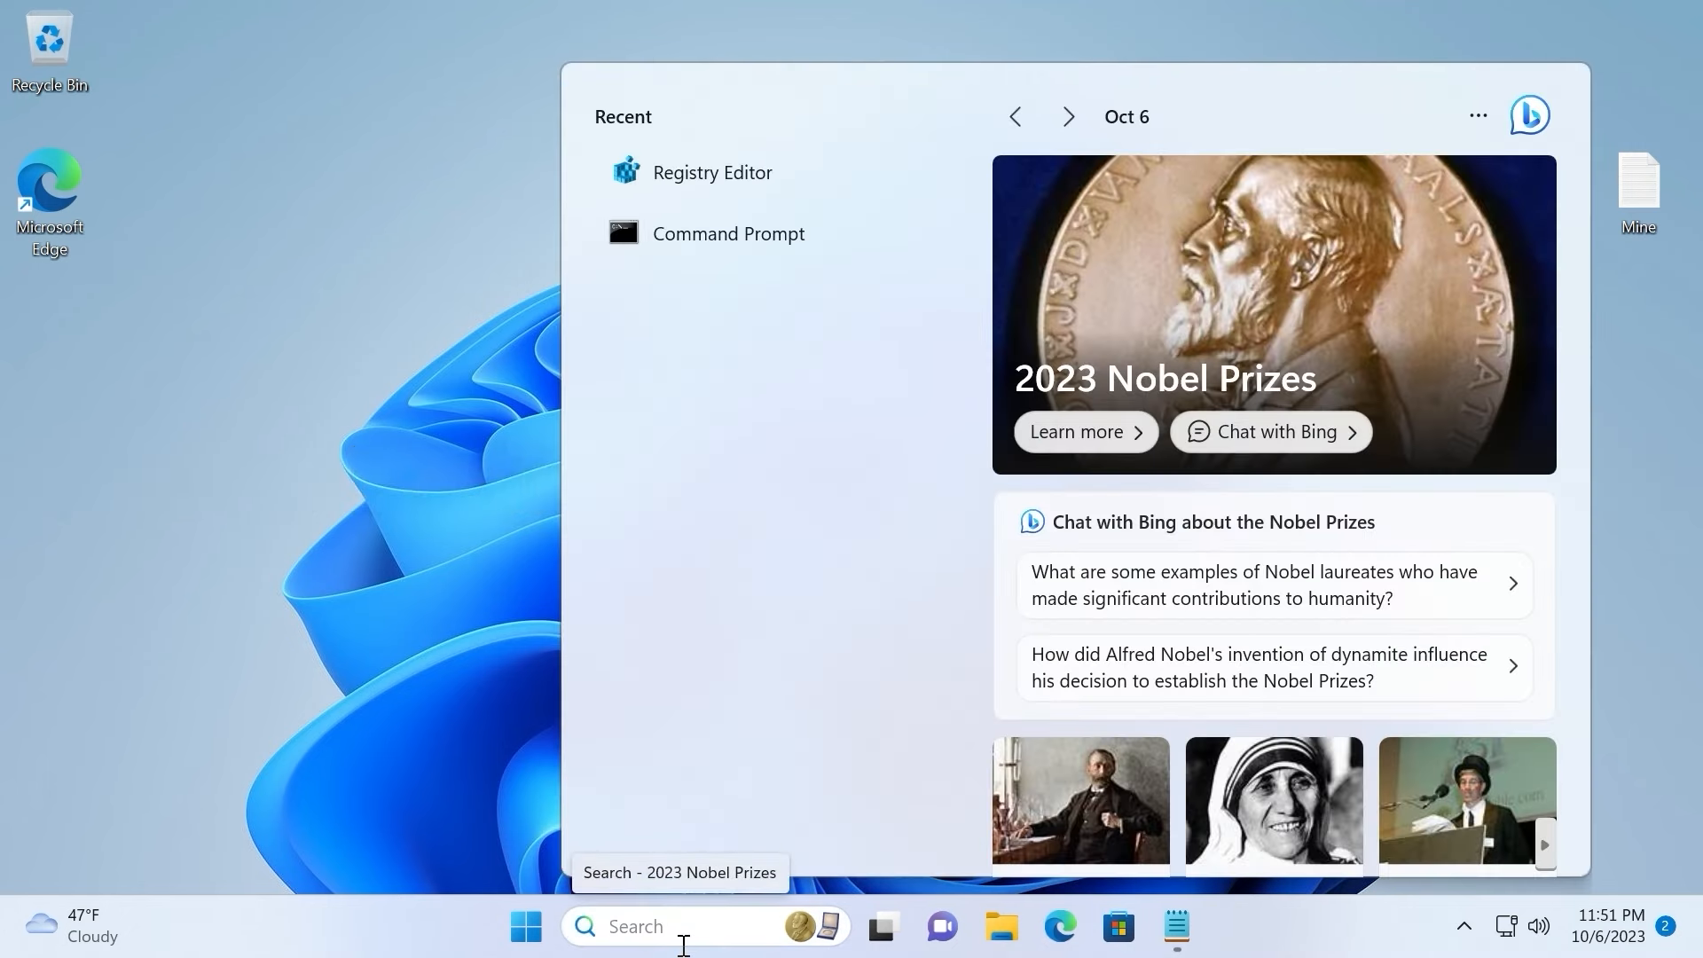
text(gp)
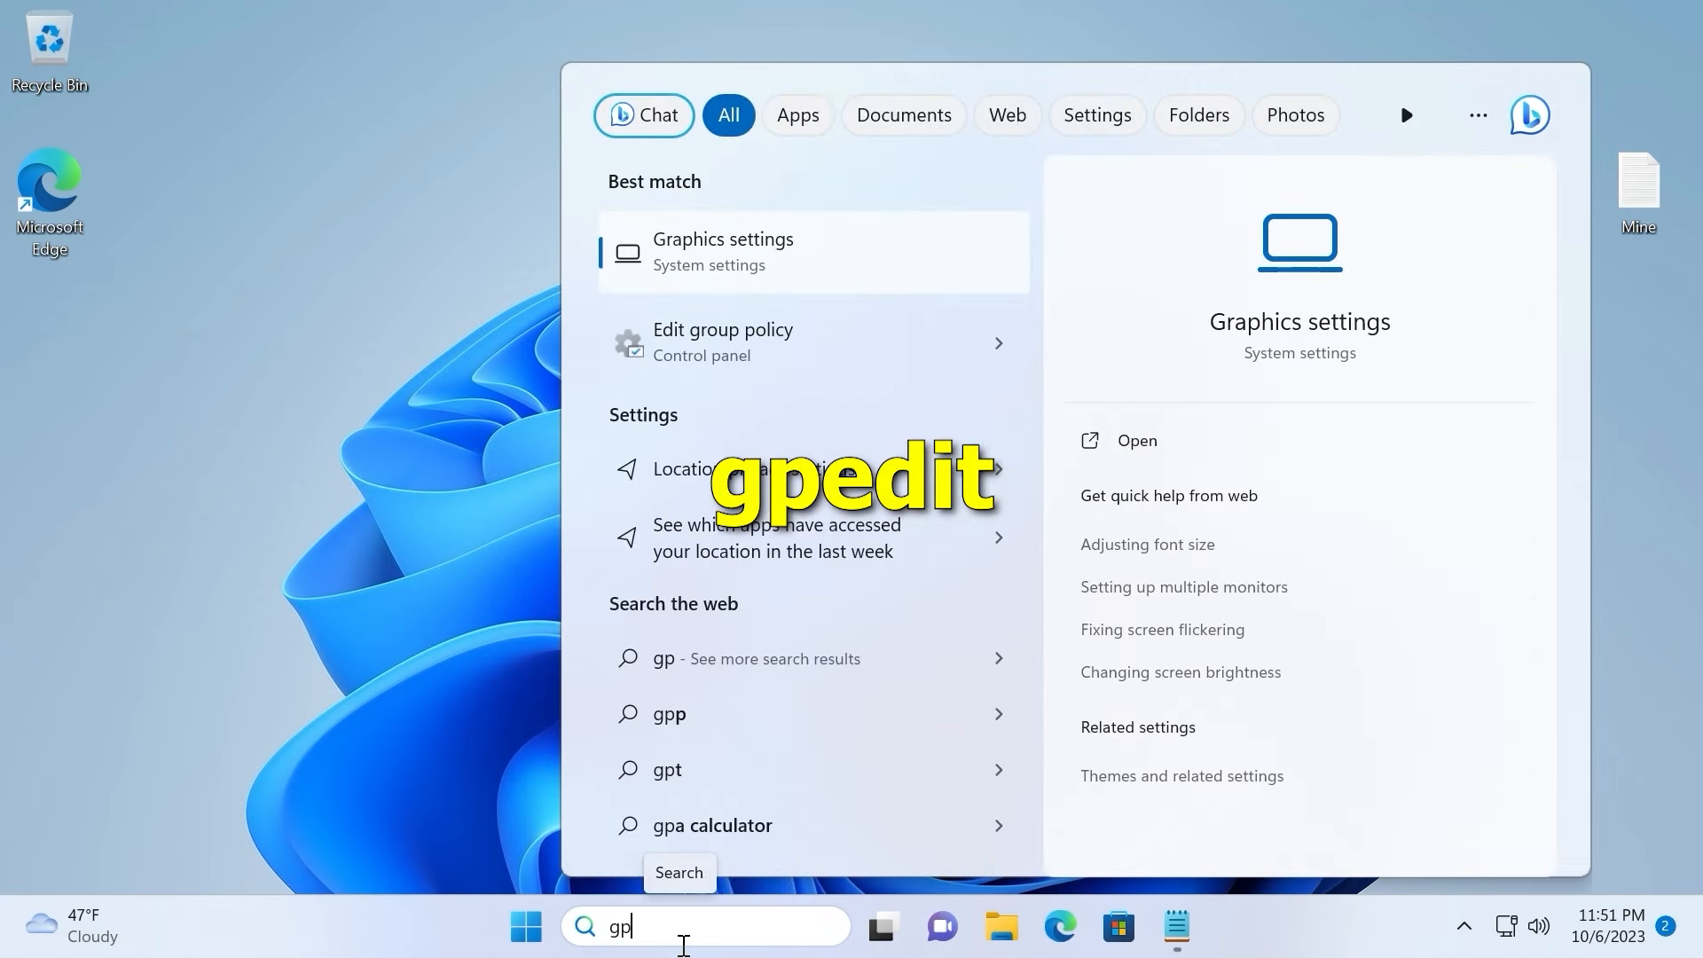
text(edit)
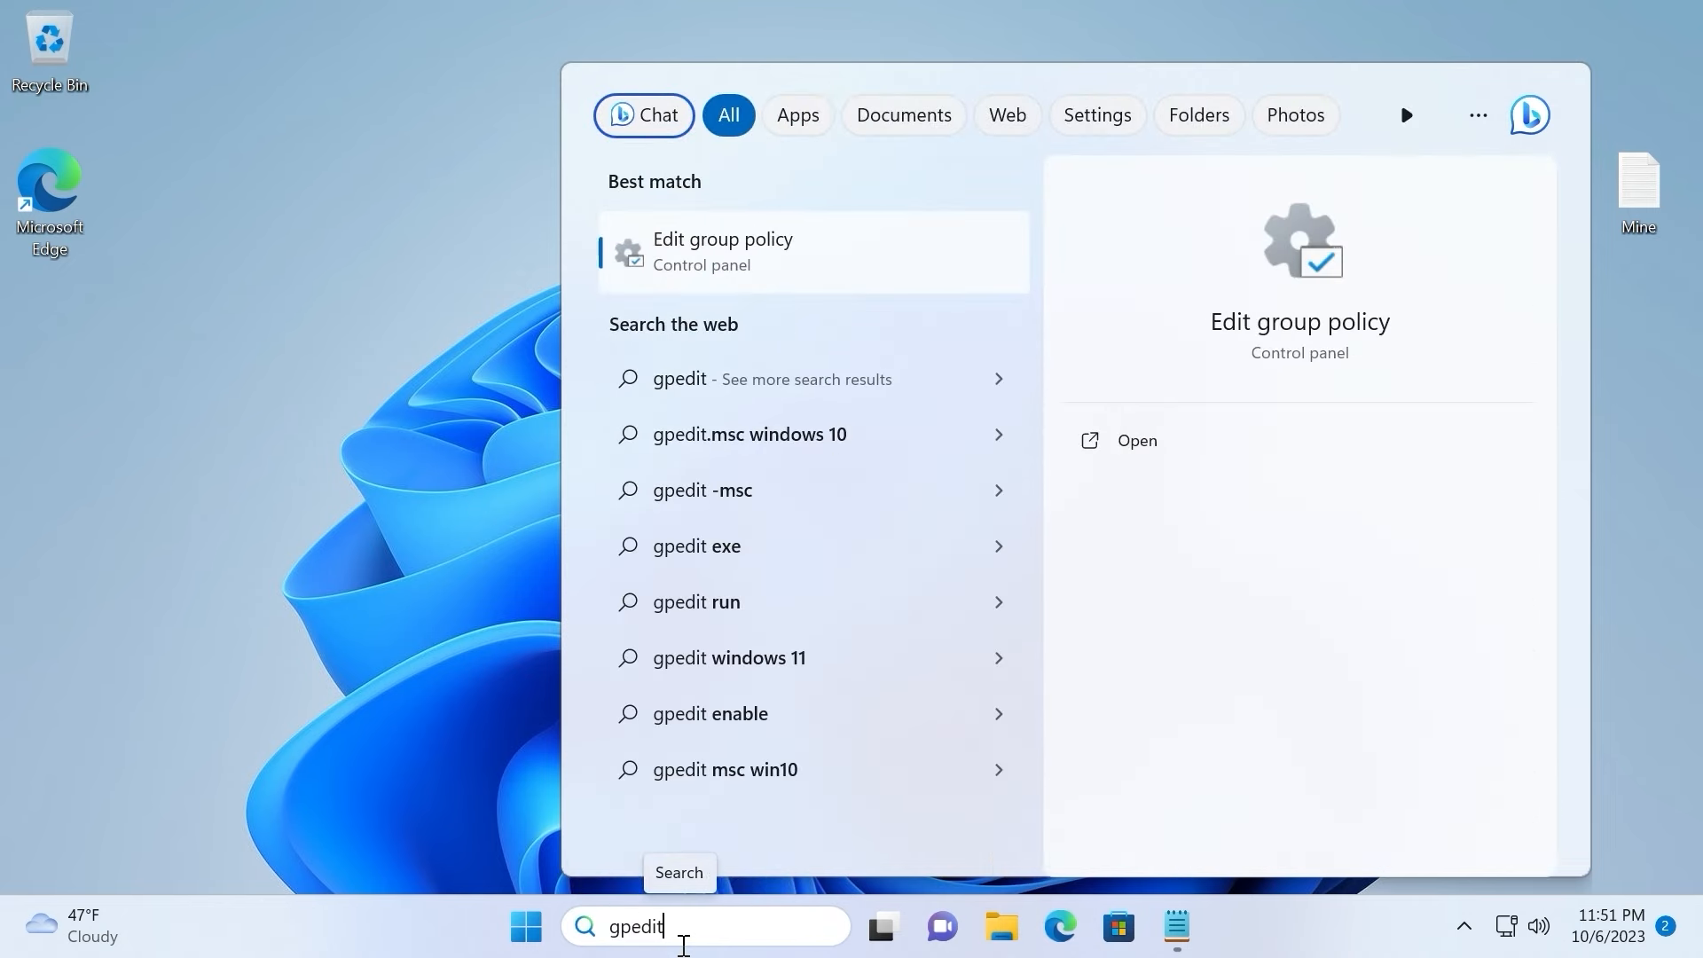
key(Return)
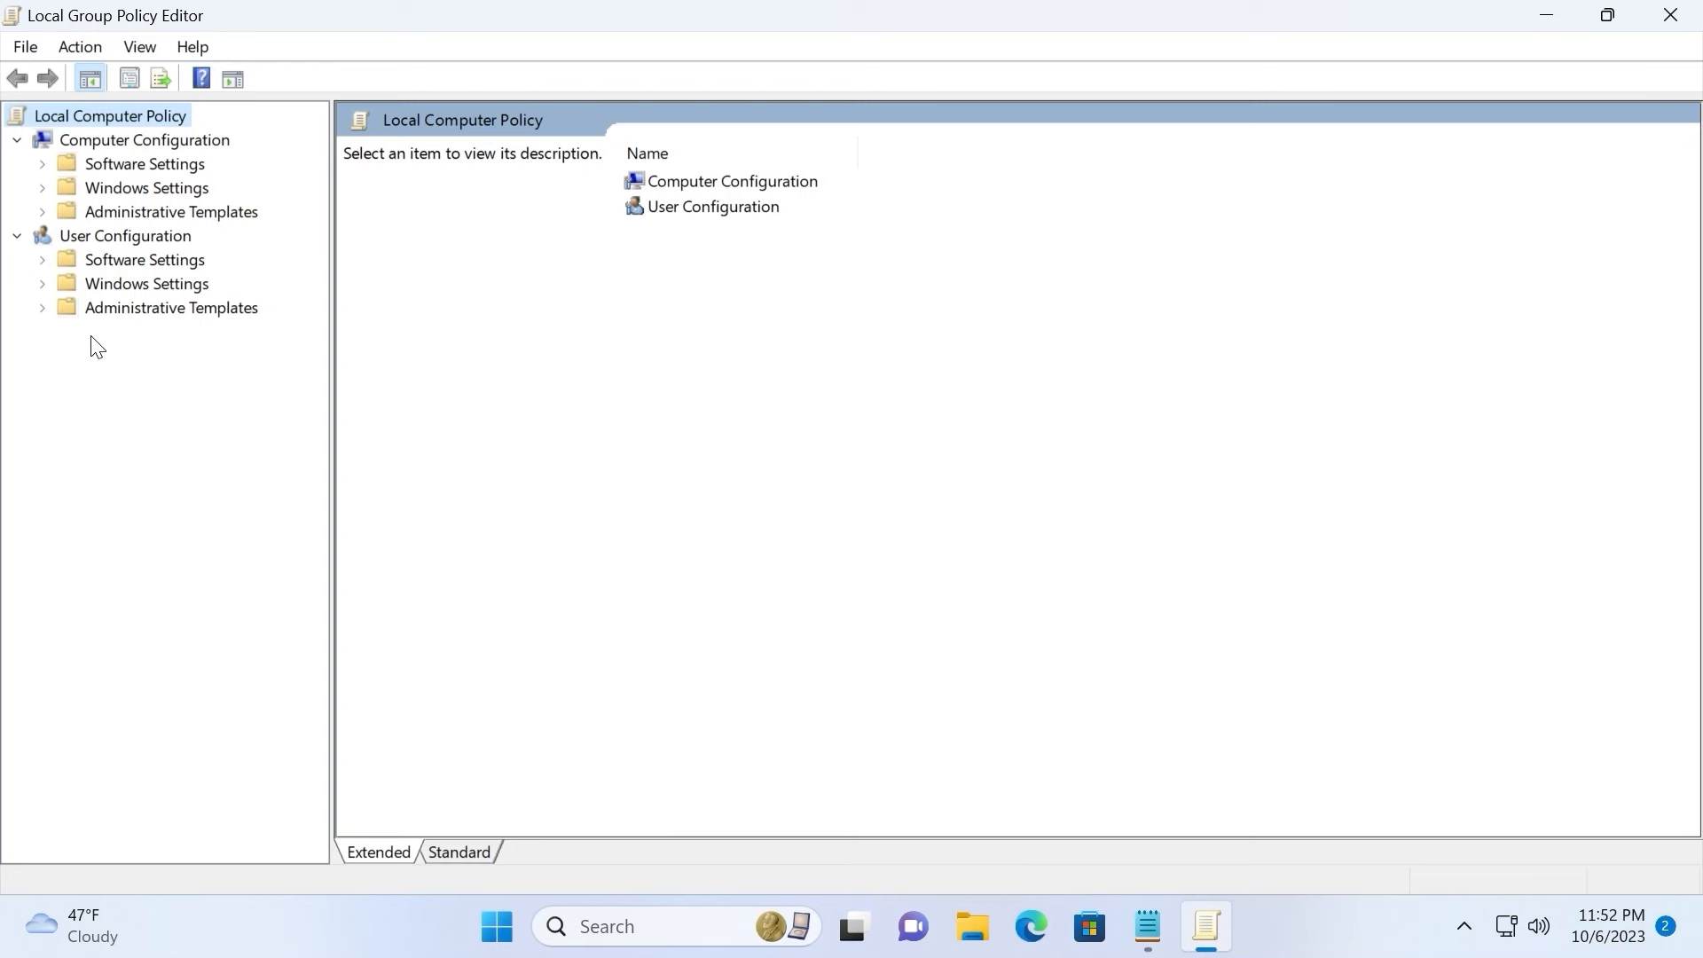
Step: Expand Windows Components under the Administrative Templates of User Configuration
click(90, 237)
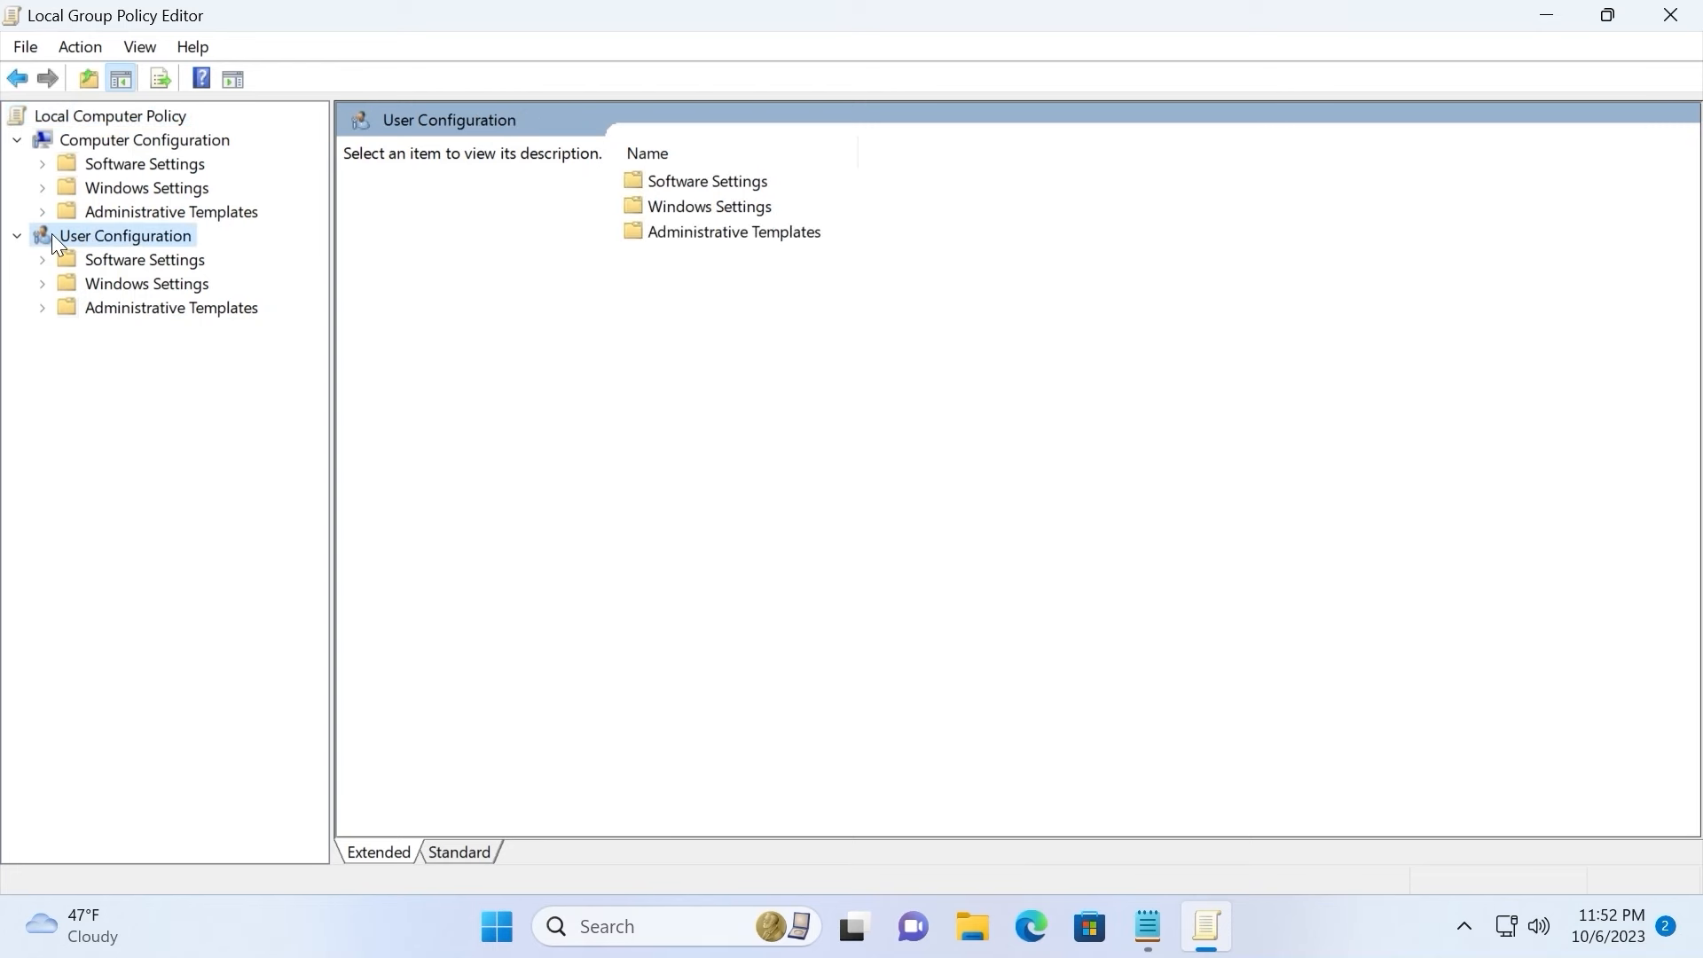
click(45, 309)
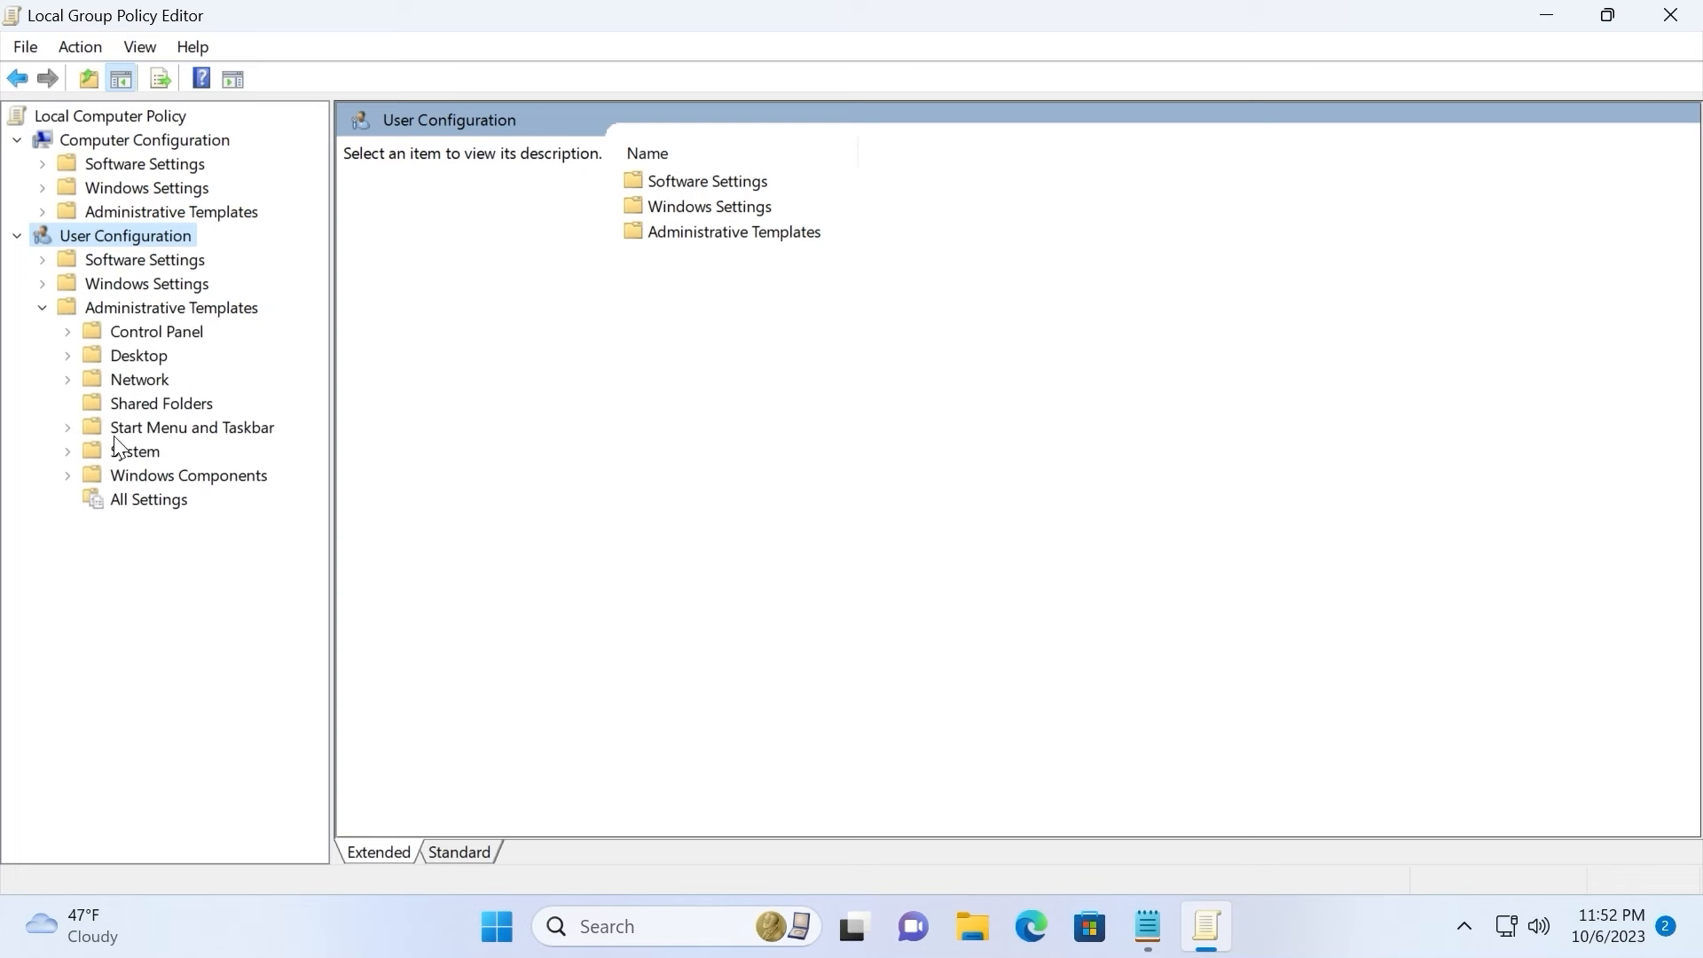
click(68, 477)
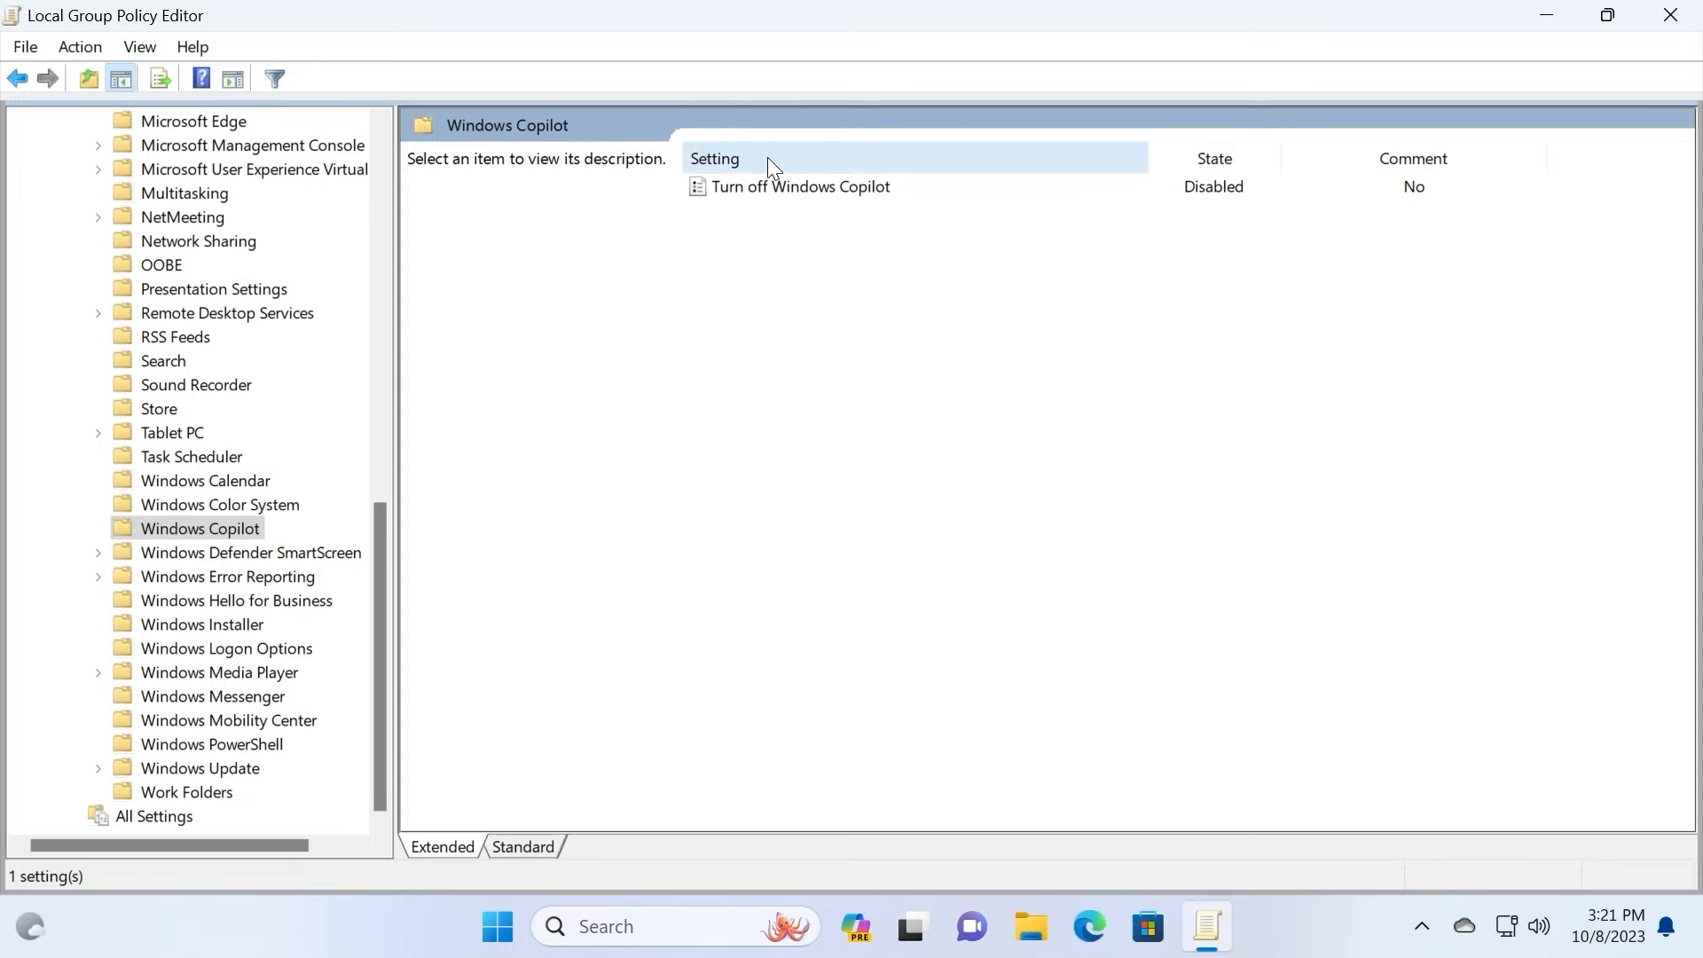
Step: Set the Turn off Windows Copilot policy in the Windows Copilot folder to Disabled and apply it
click(770, 186)
double_click(770, 186)
click(366, 167)
click(363, 243)
click(1175, 855)
click(987, 850)
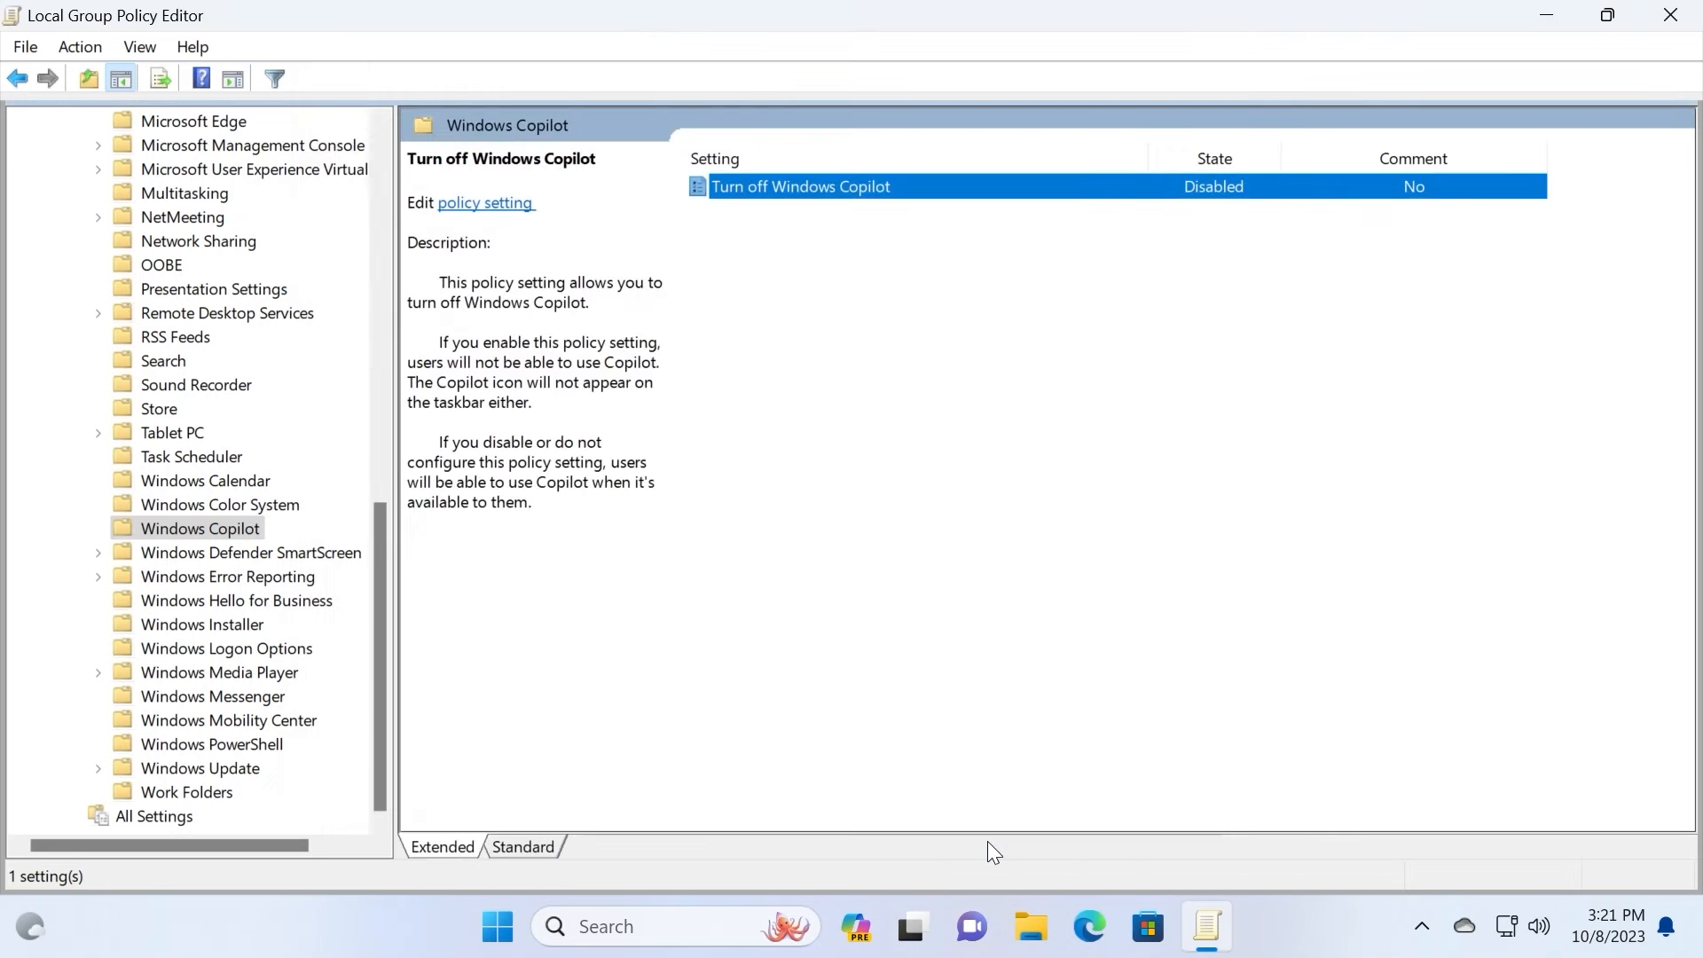
click(832, 241)
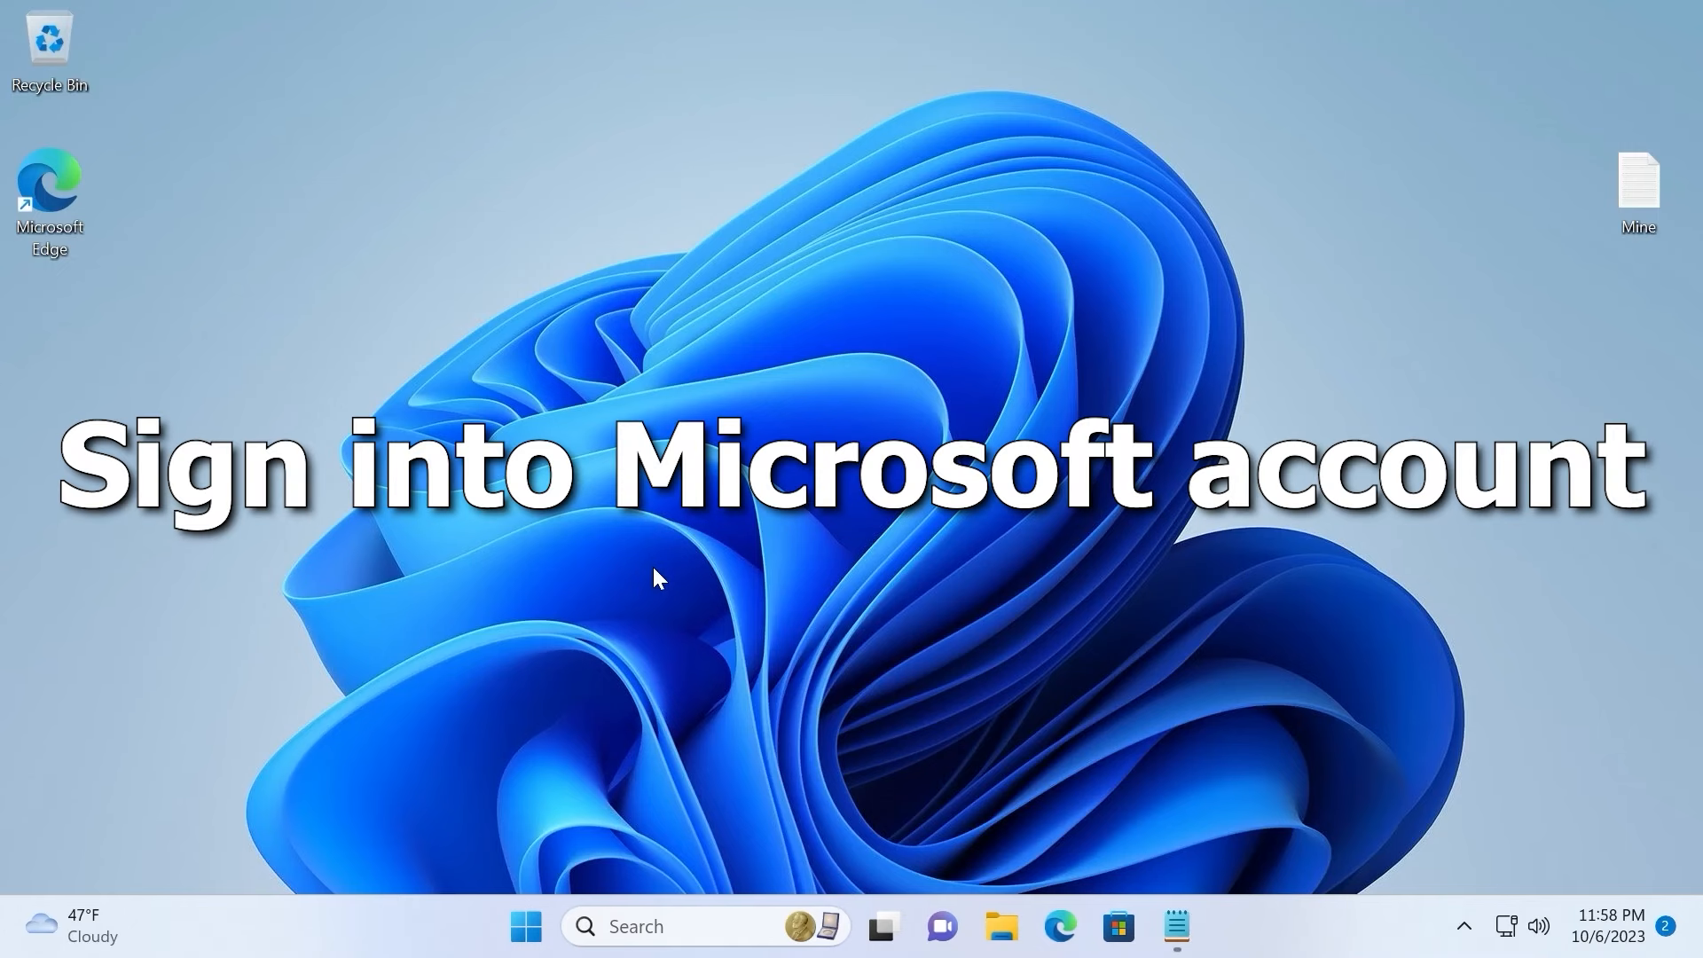
Step: Open the Accounts page in Settings and start signing in to a Microsoft account
key(super)
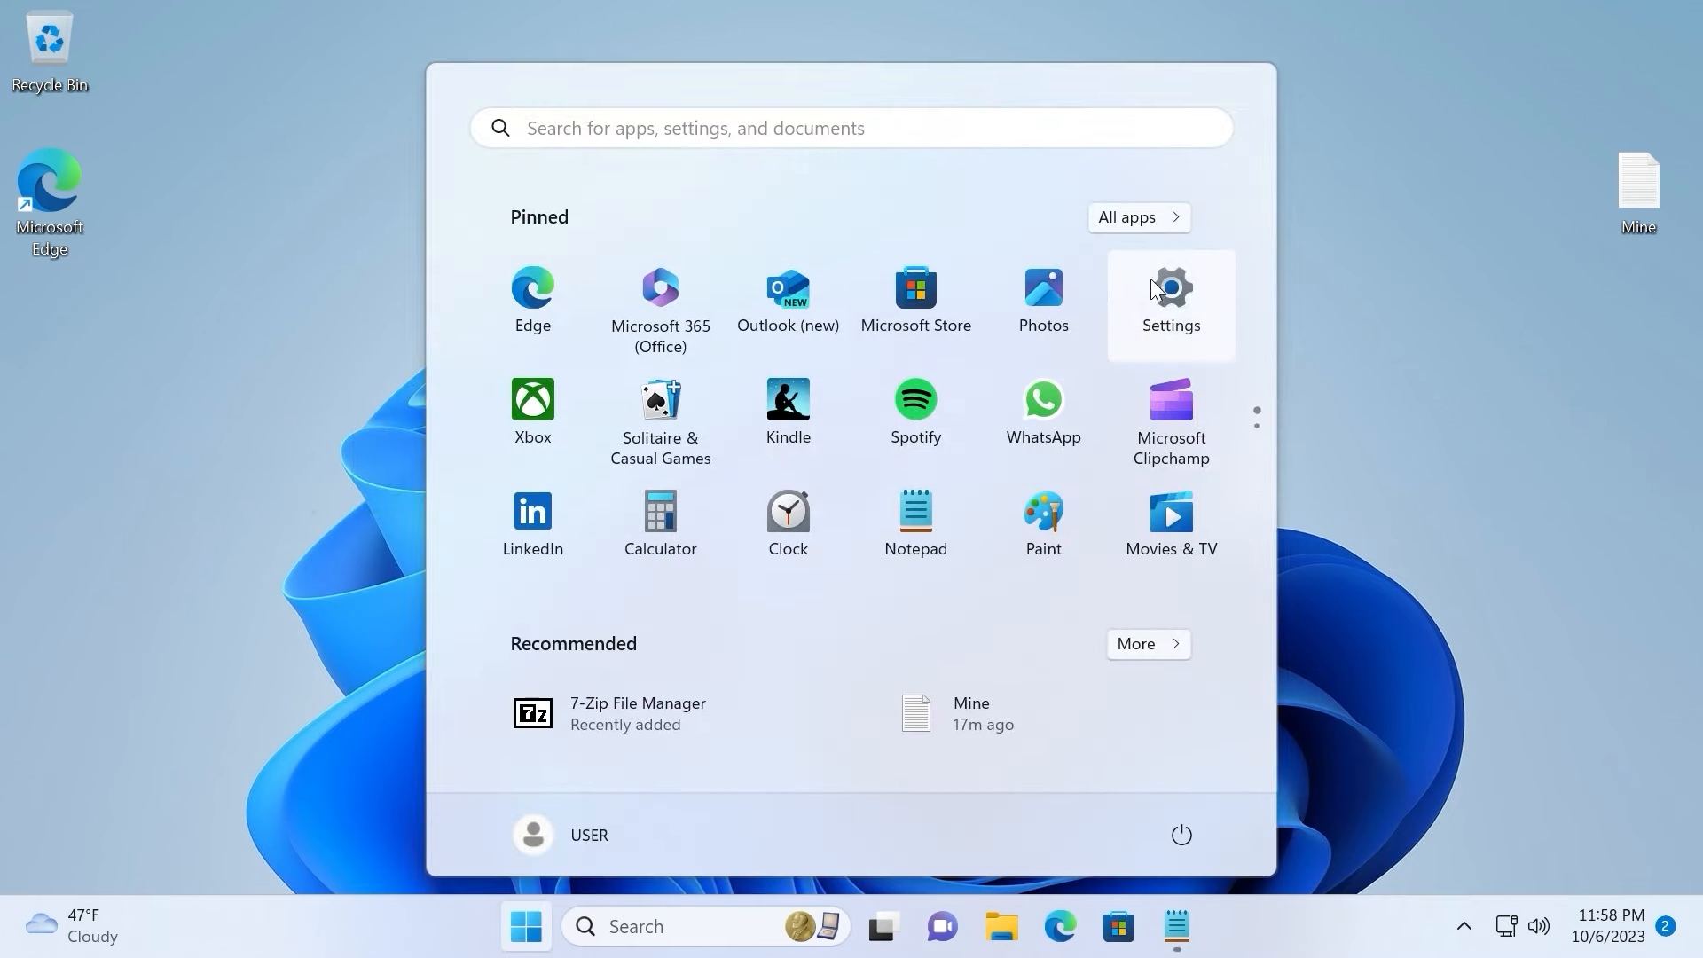
click(1172, 292)
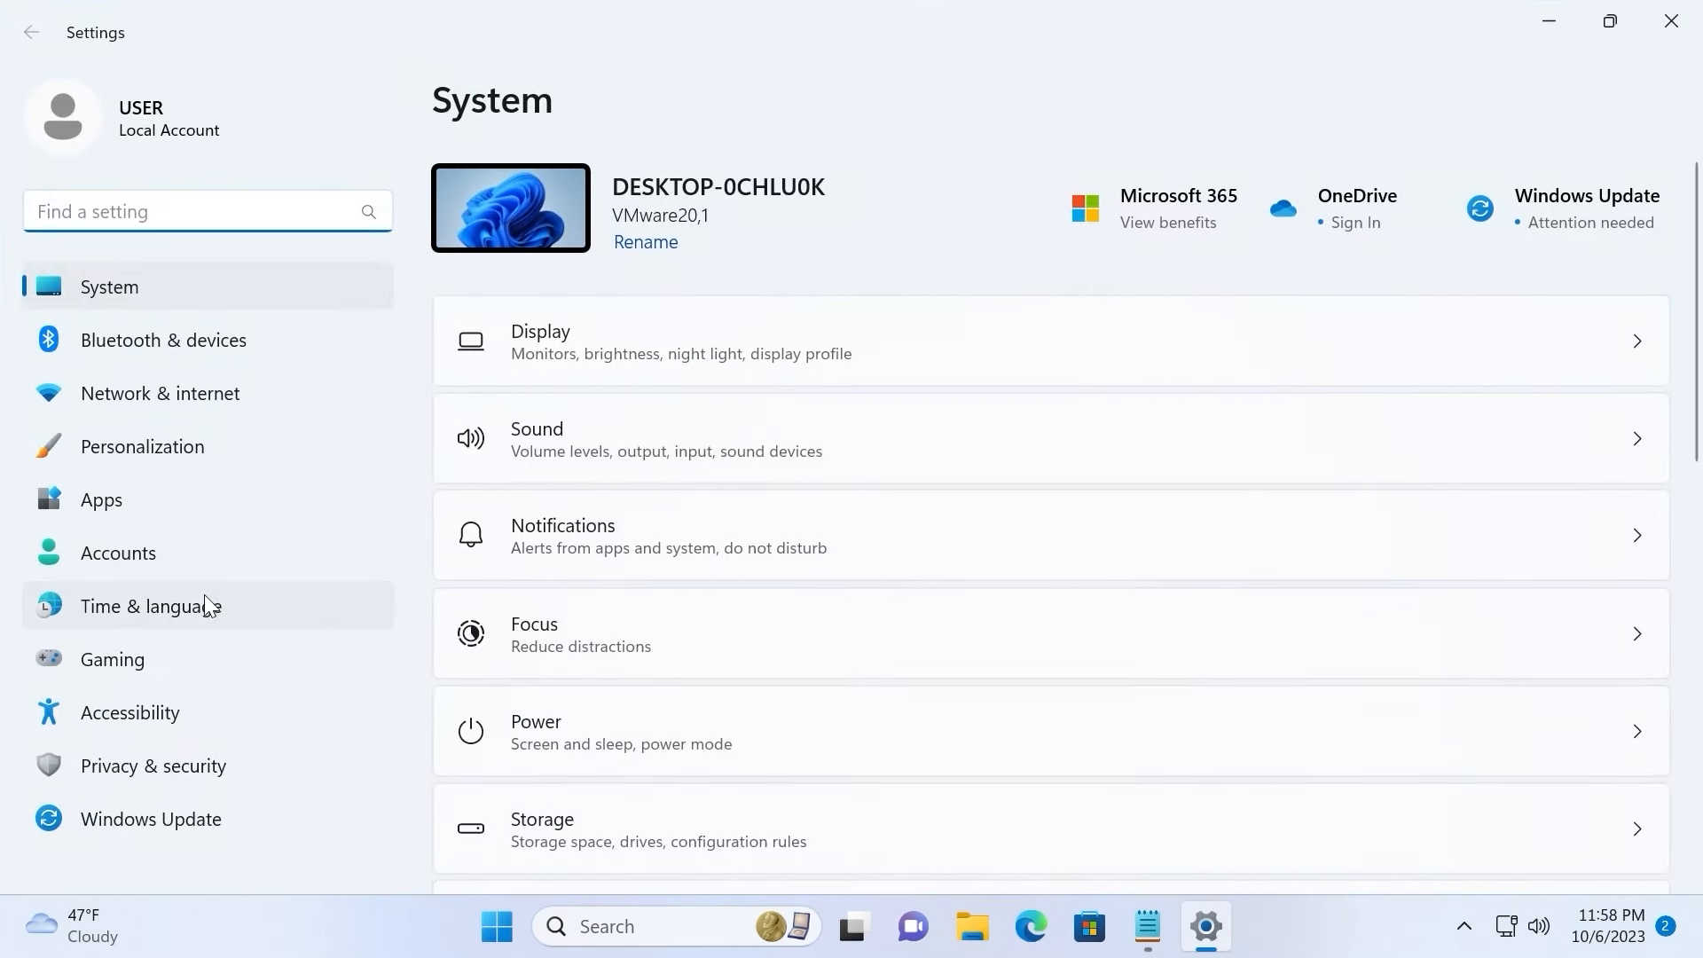
click(140, 556)
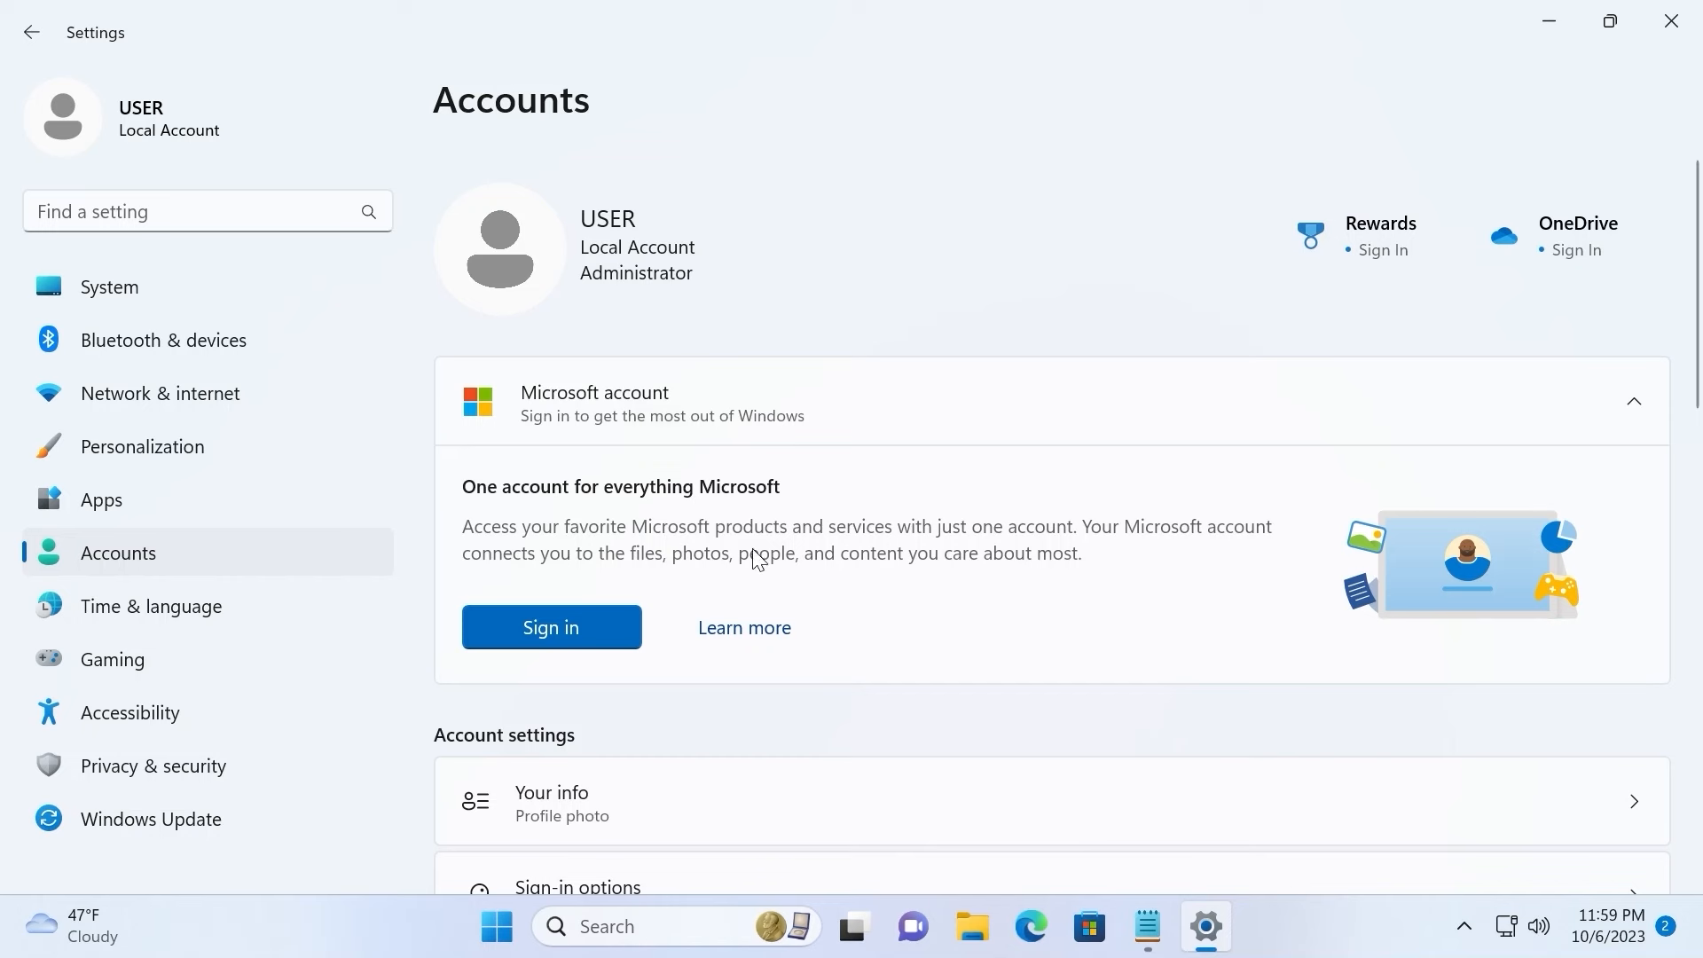
click(541, 631)
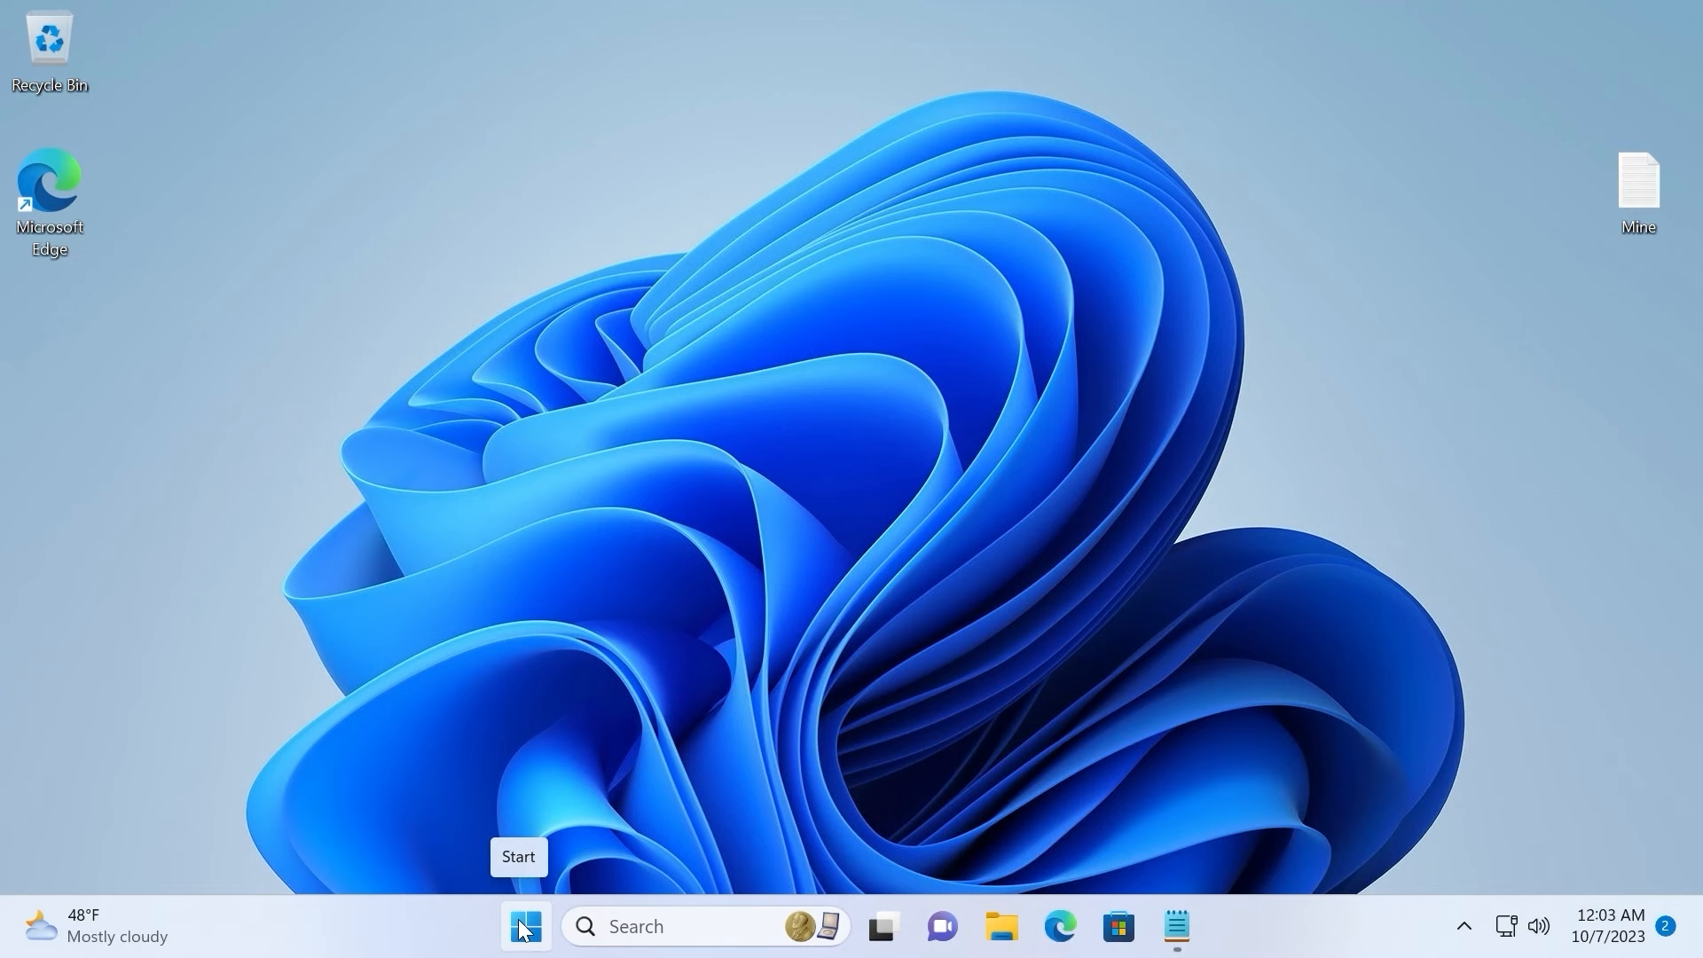
Step: Restart the computer using the power options
click(525, 929)
click(1196, 838)
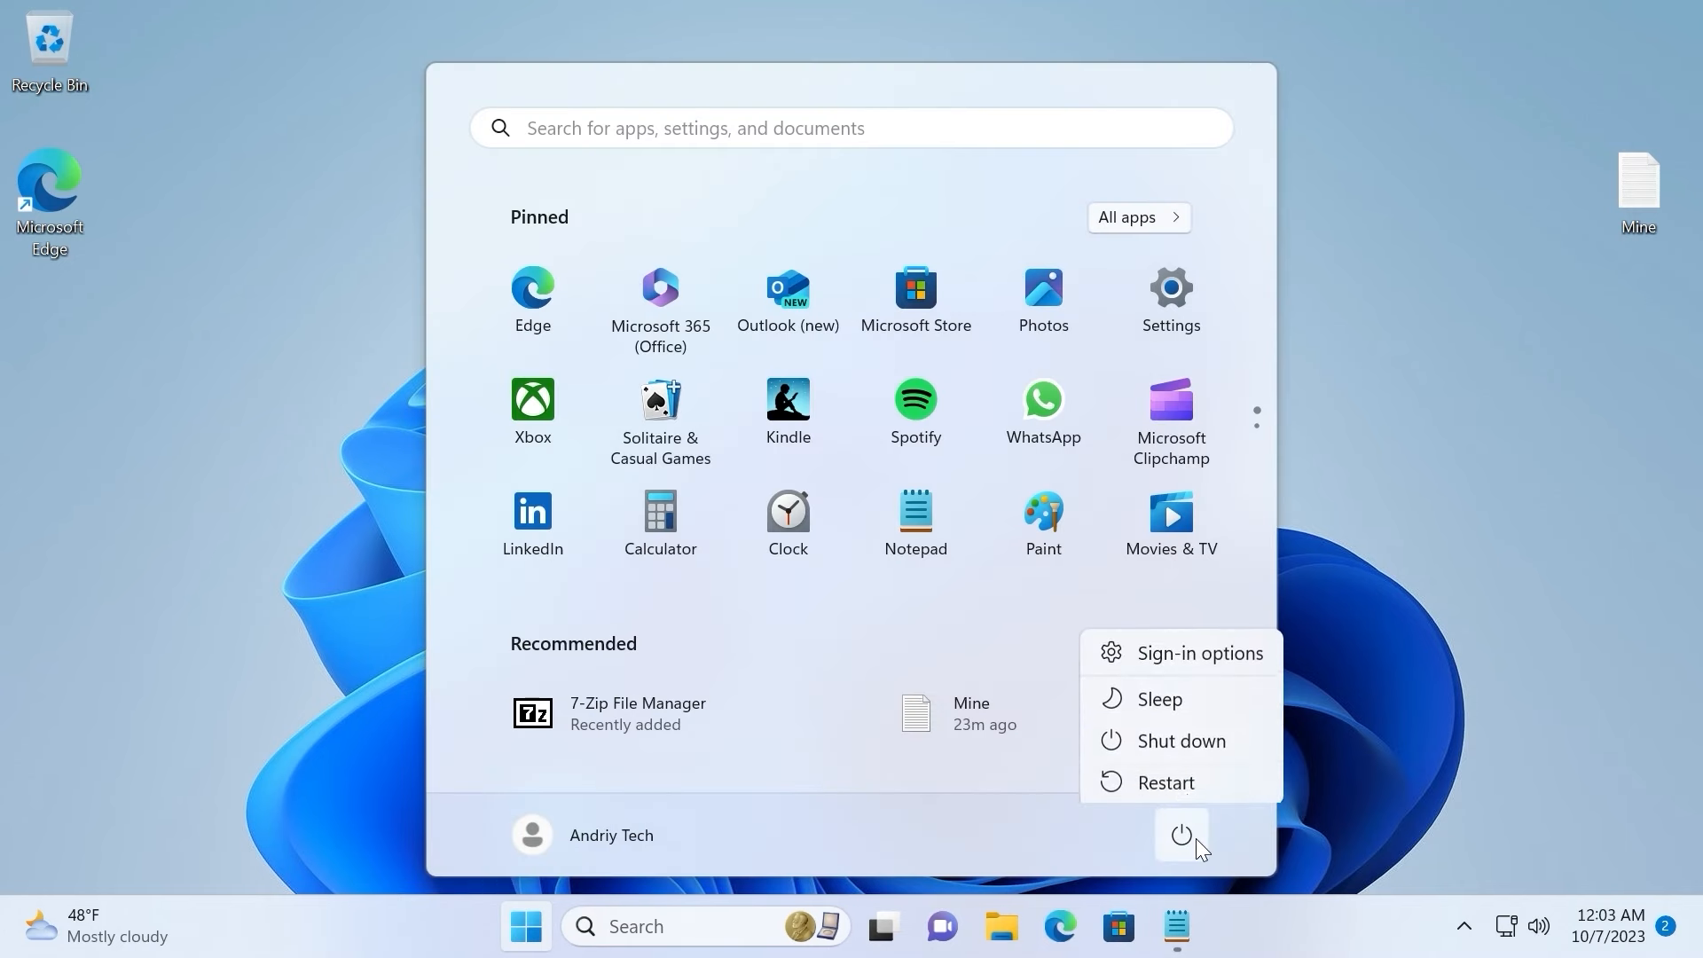
click(1187, 788)
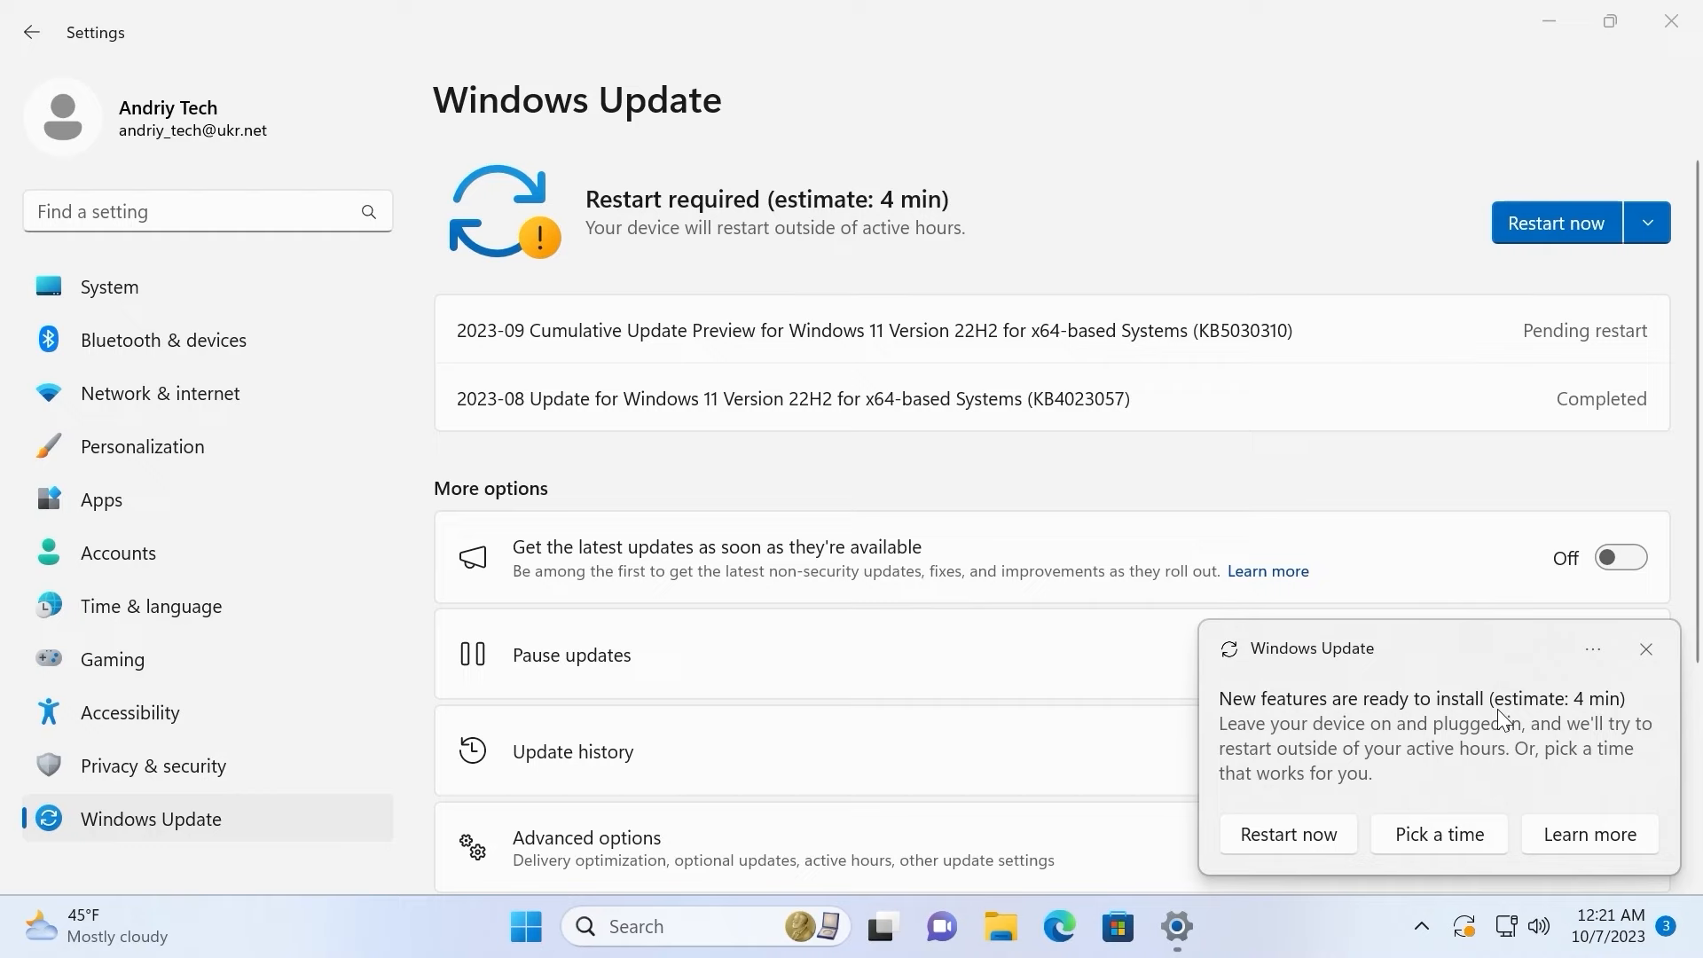
Step: Restart from Windows Update to install the pending cumulative update, and check Copilot by opening and closing it
click(1540, 231)
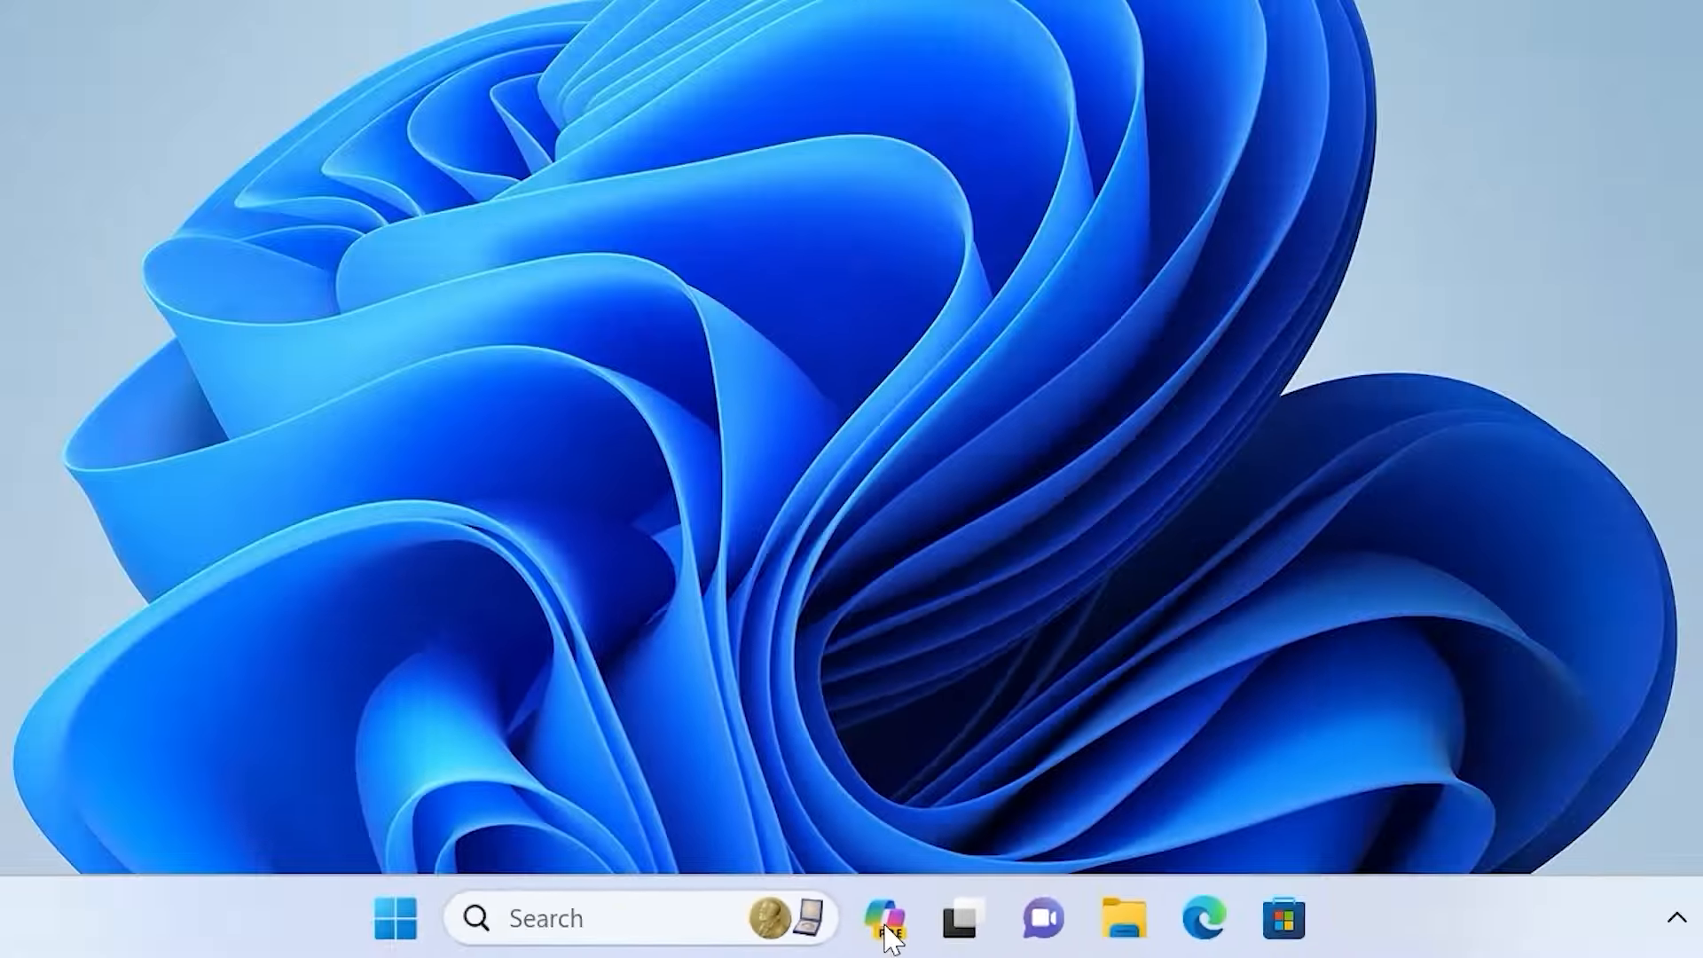
click(887, 927)
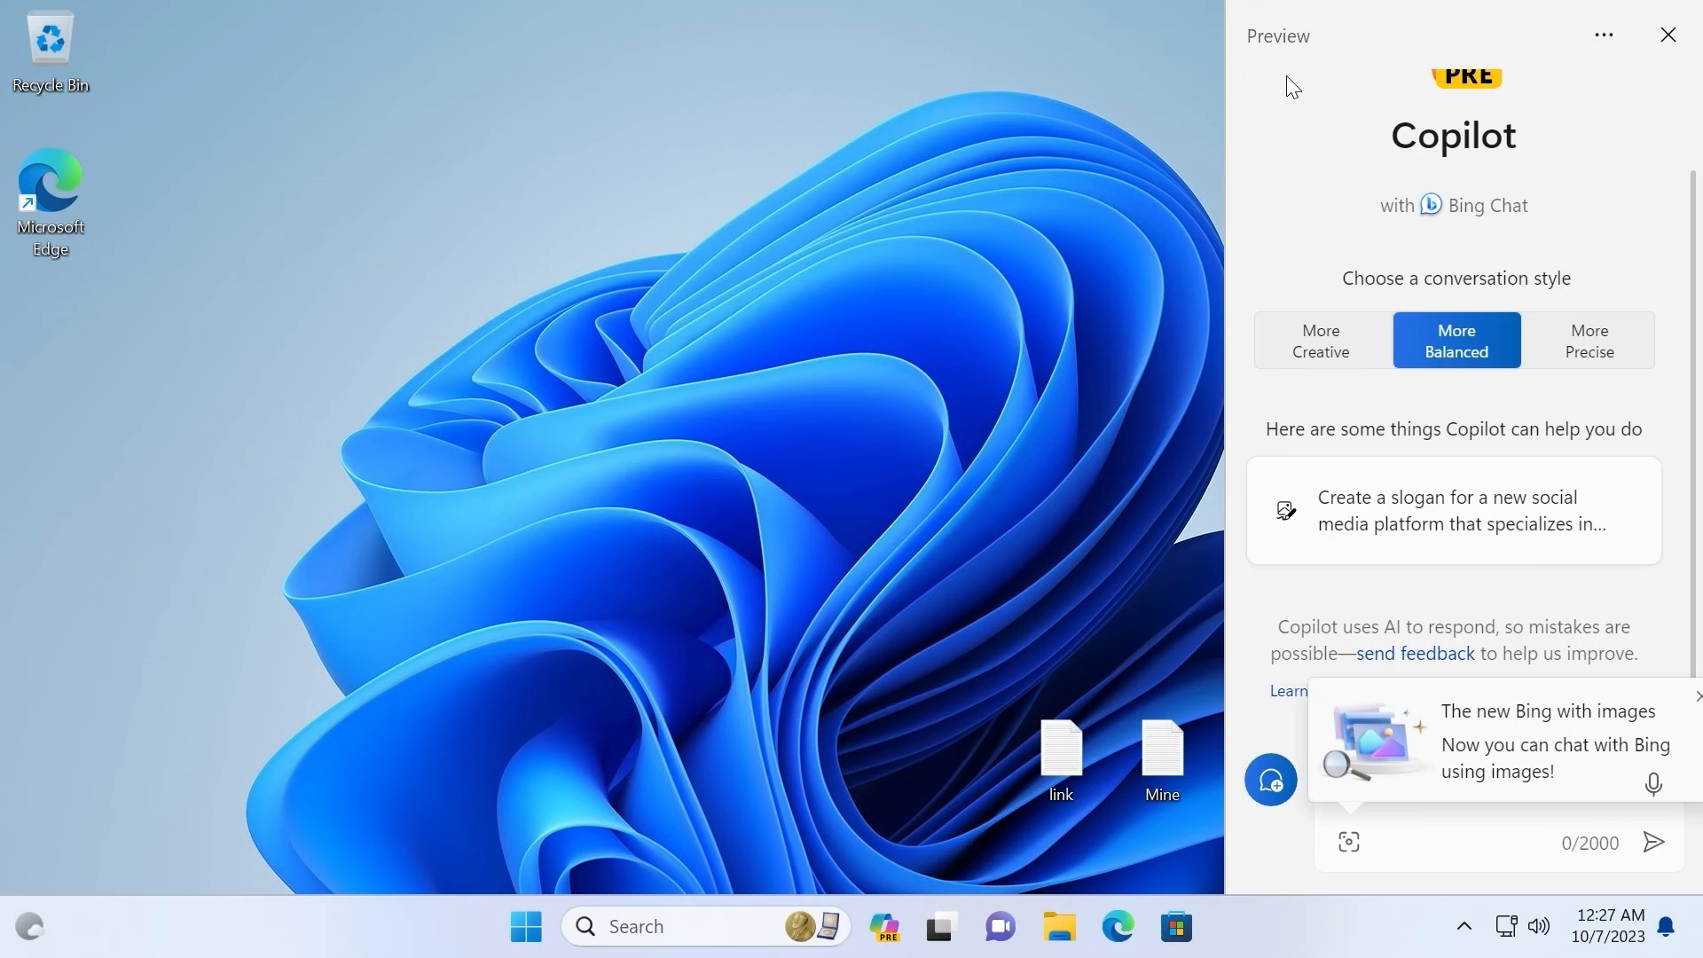
click(1667, 35)
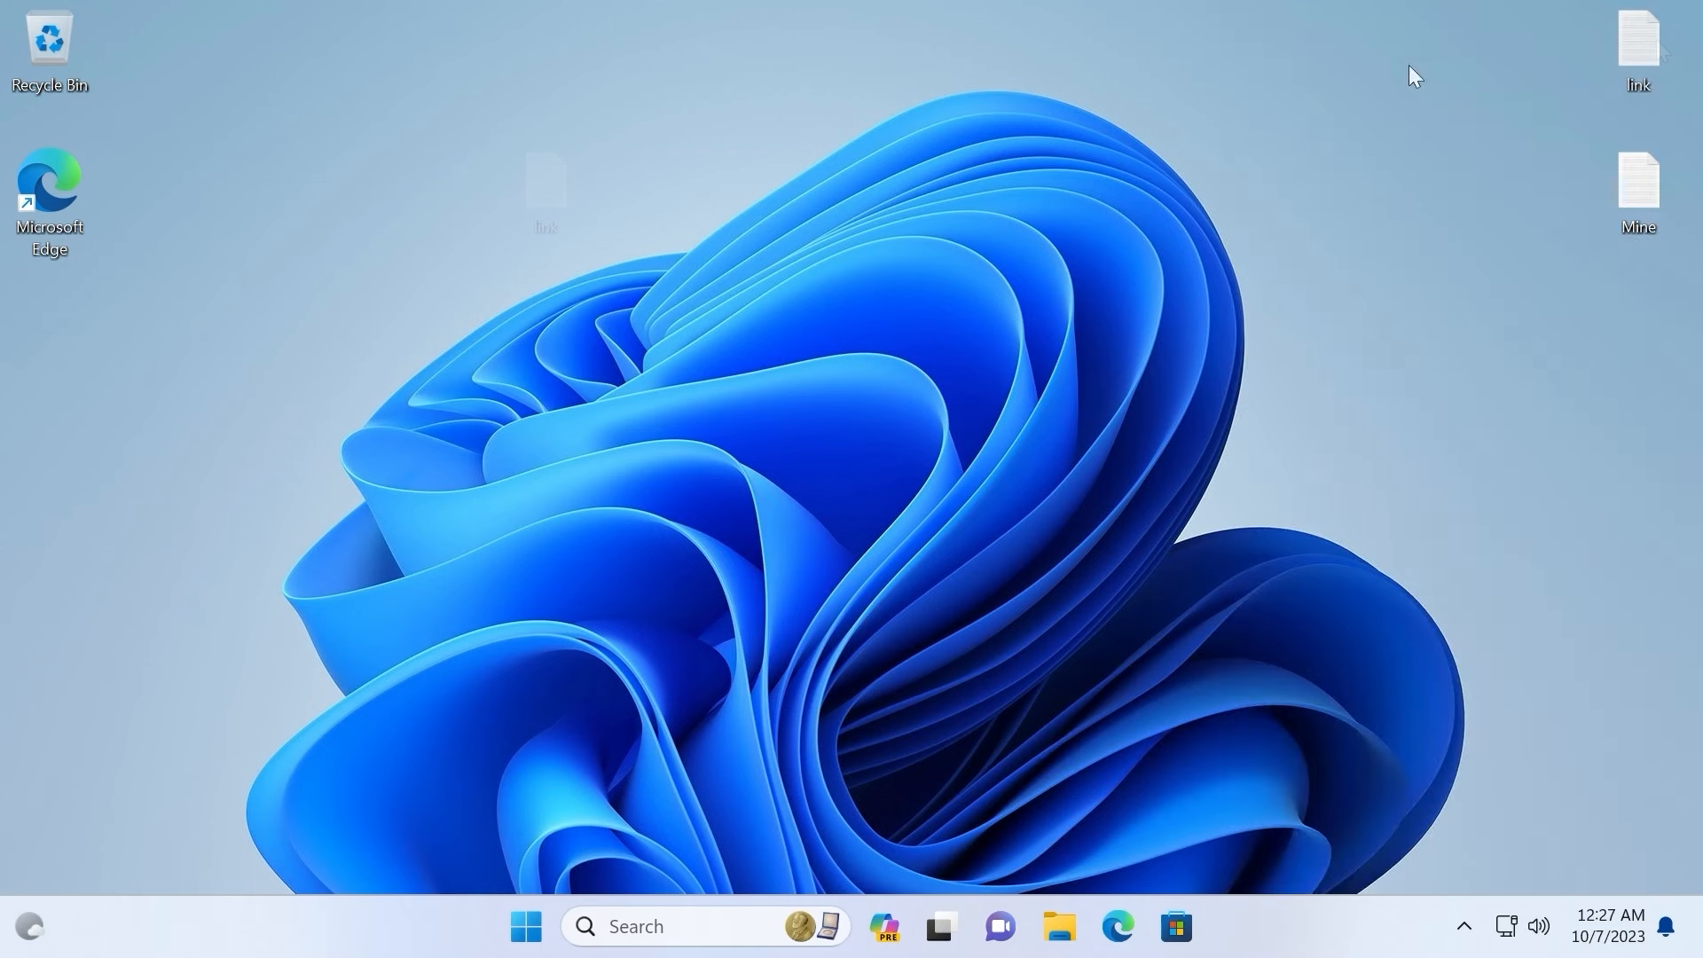
Step: Copy the entire microsoft-edge://?ux=copilot&tcp=1&source=taskbar address from the desktop text file link and close the file
double_click(1646, 40)
key(ctrl+a)
right_click(465, 395)
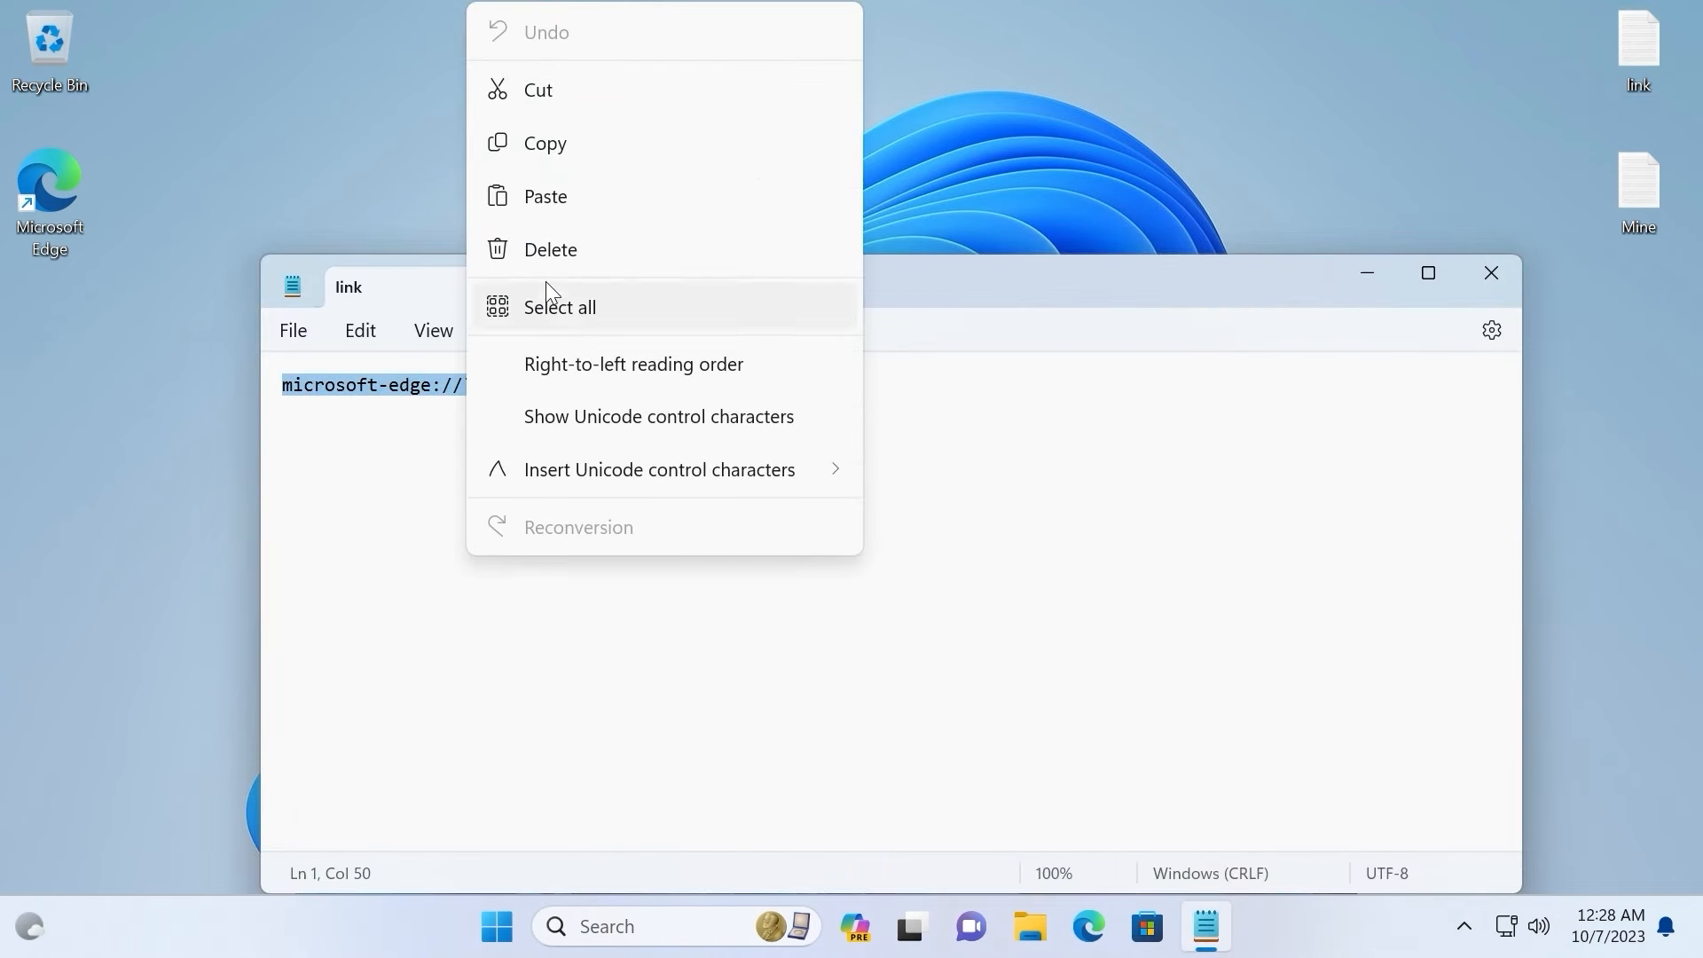
click(529, 151)
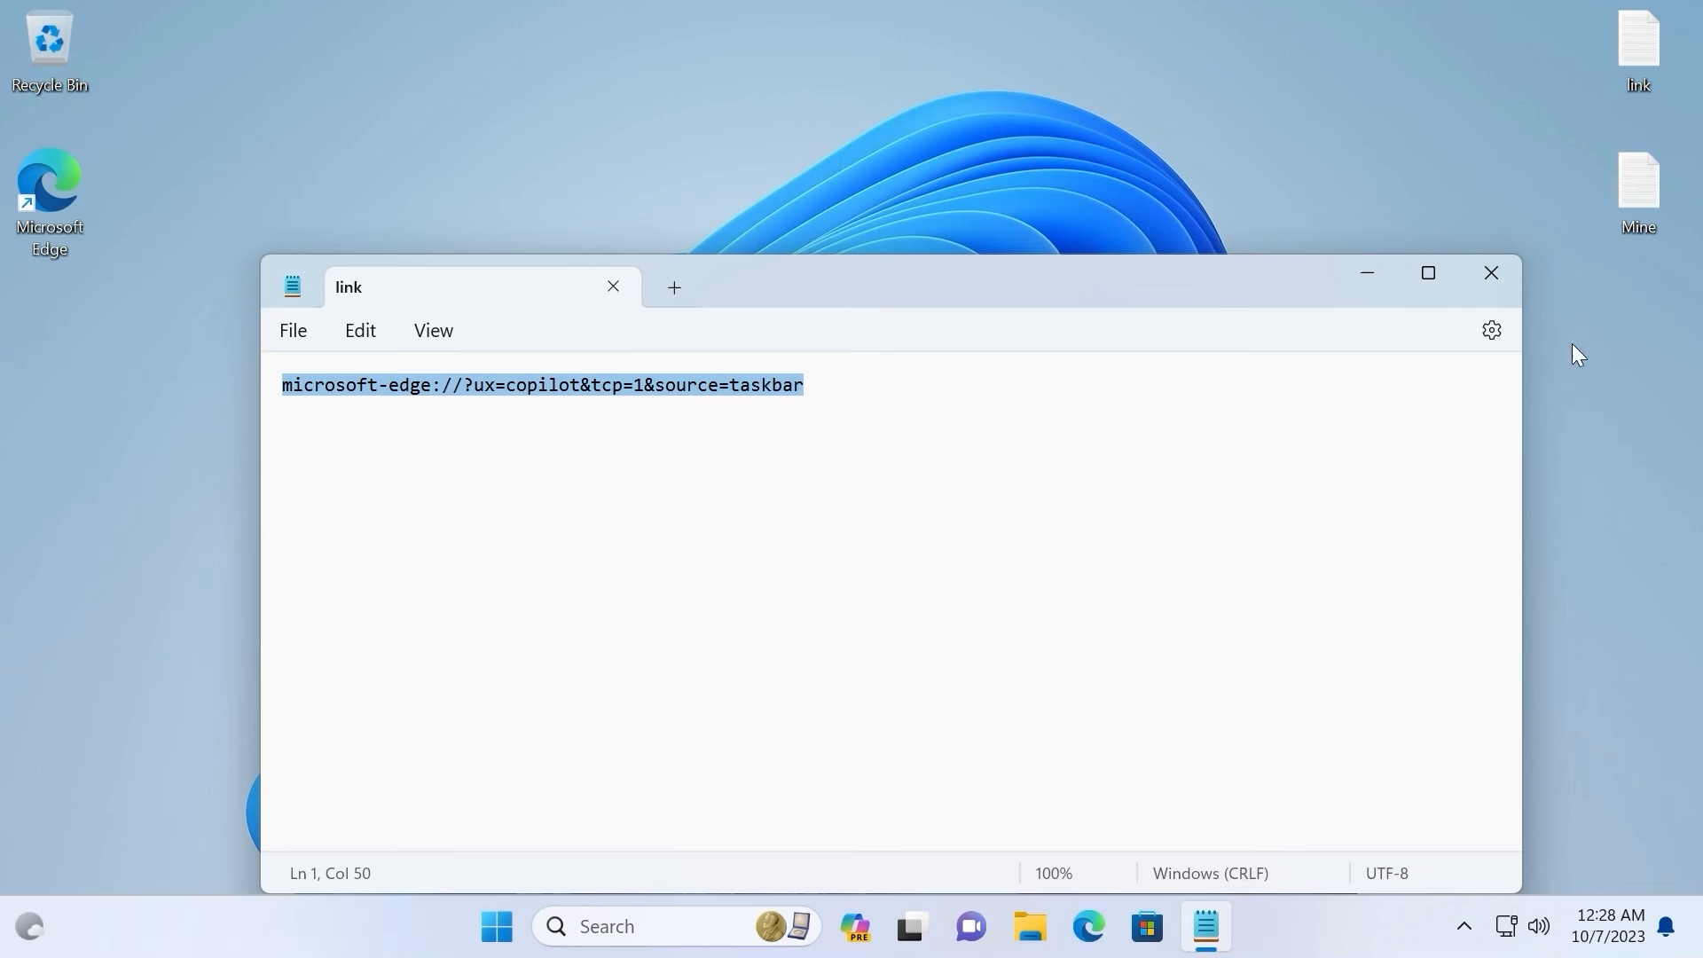
click(1492, 272)
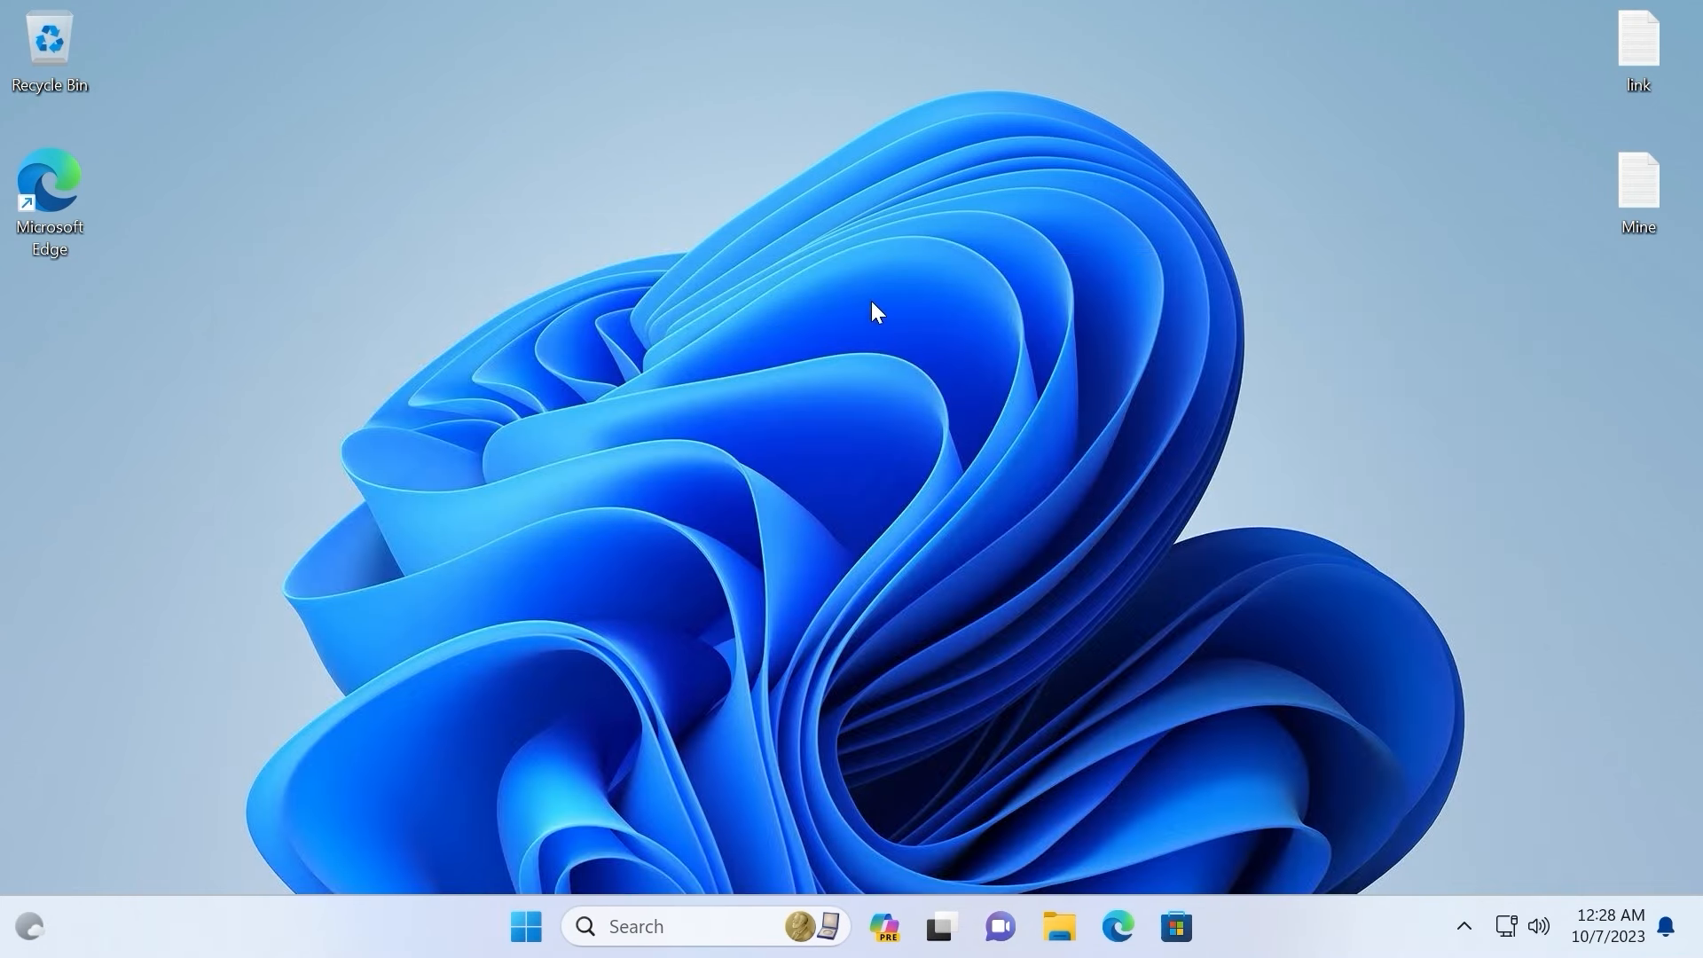
Step: Create a desktop shortcut to the copied microsoft-edge://?ux=copilot&tcp=1&source=taskbar address, keeping the suggested name, and try toggling Copilot
right_click(872, 303)
mouse_move(1132, 514)
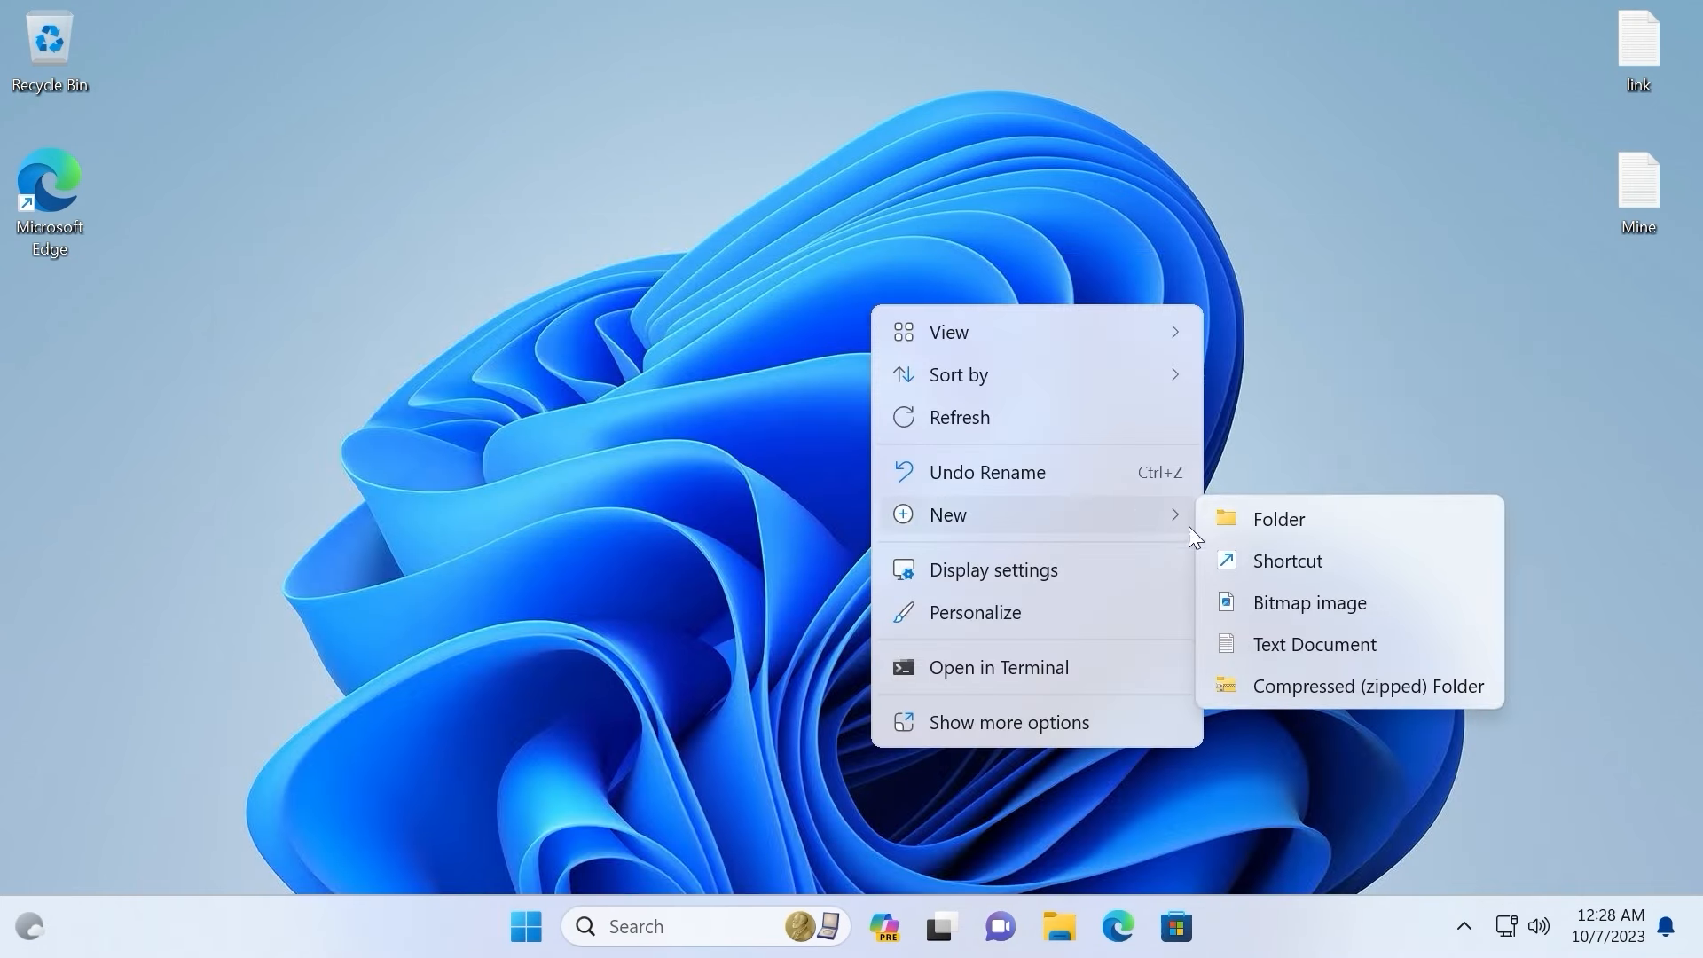
click(1309, 561)
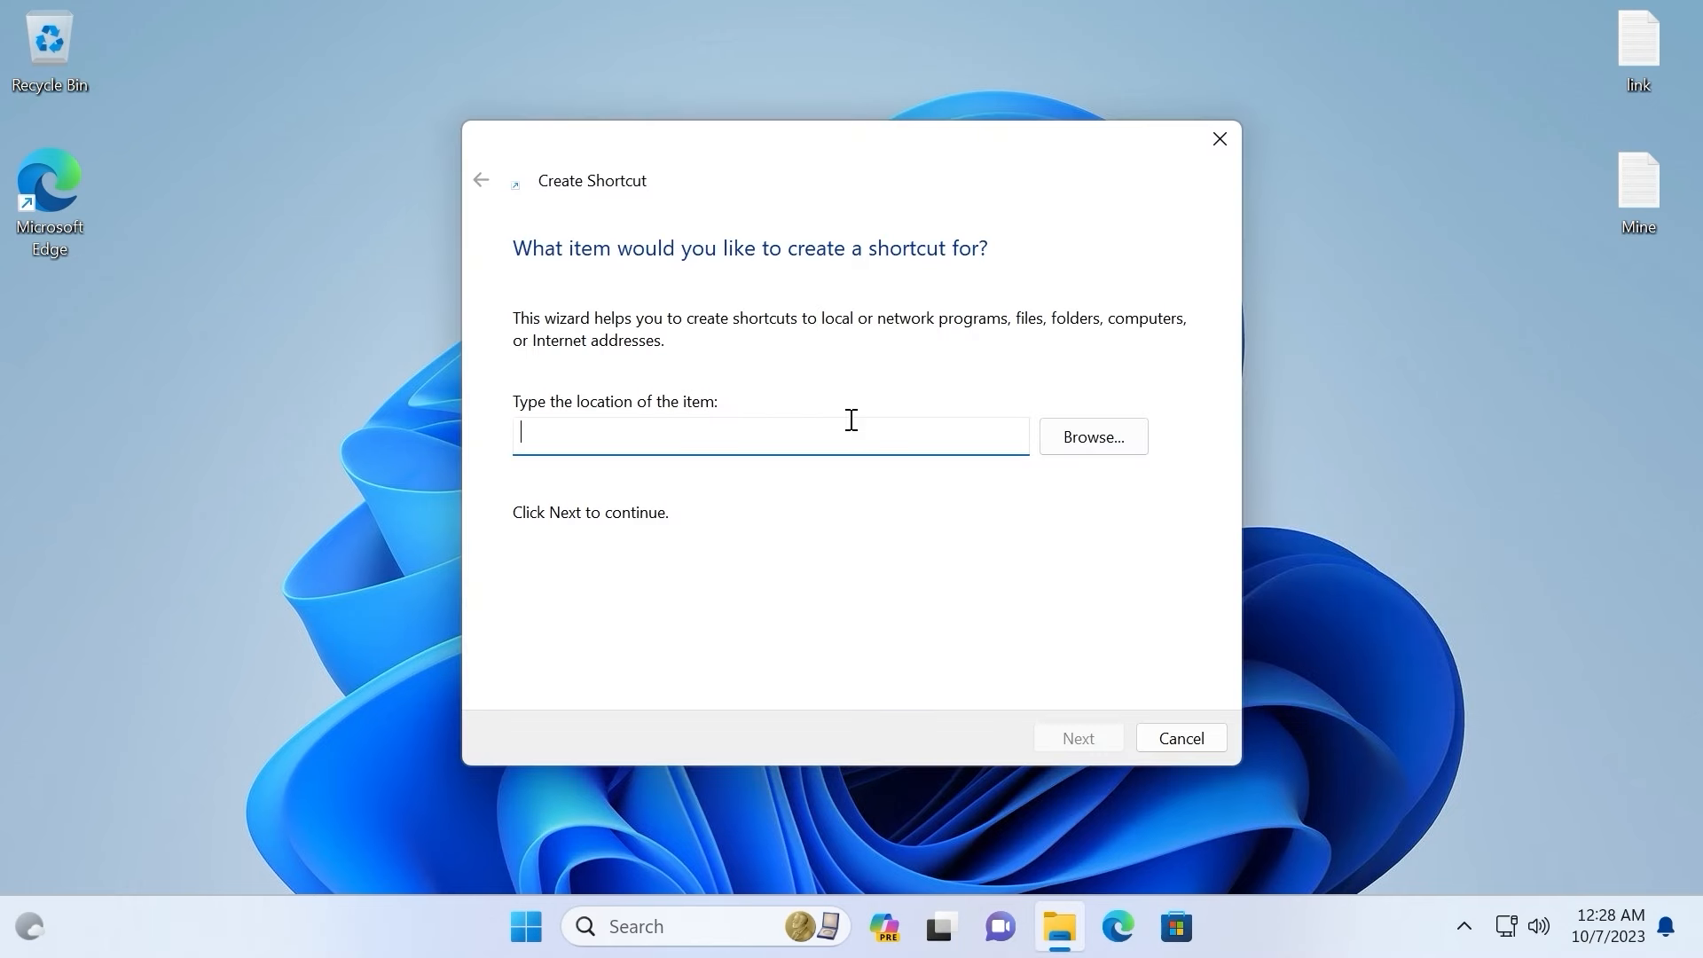
key(ctrl+v)
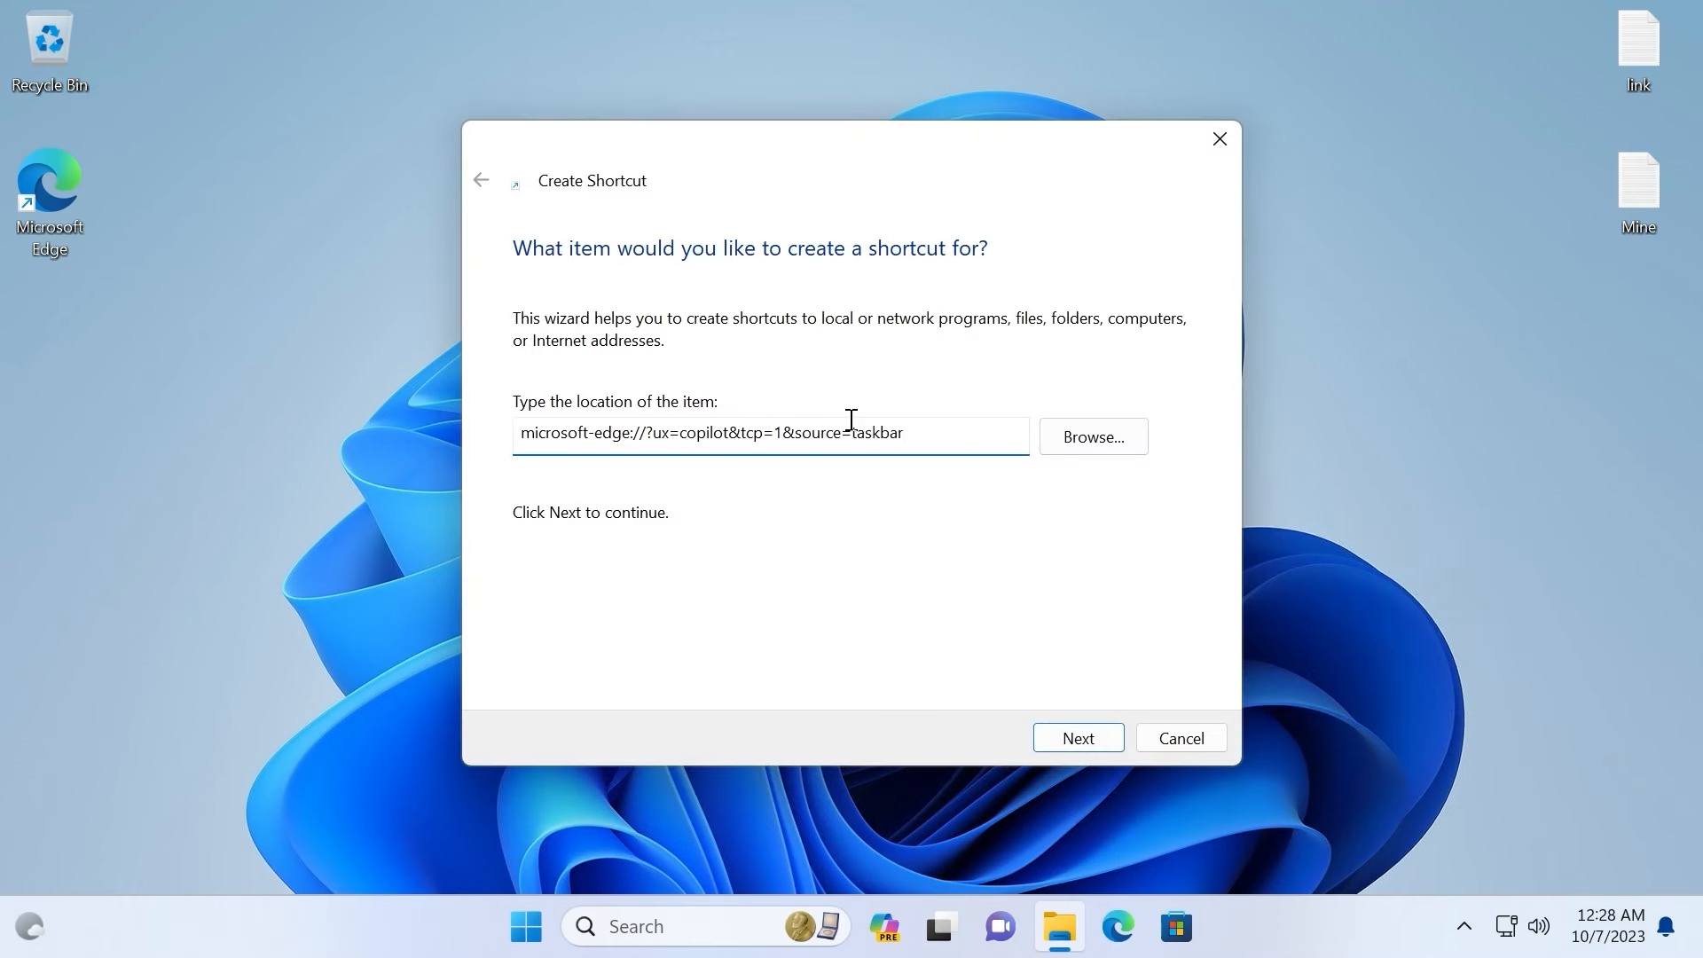
key(Return)
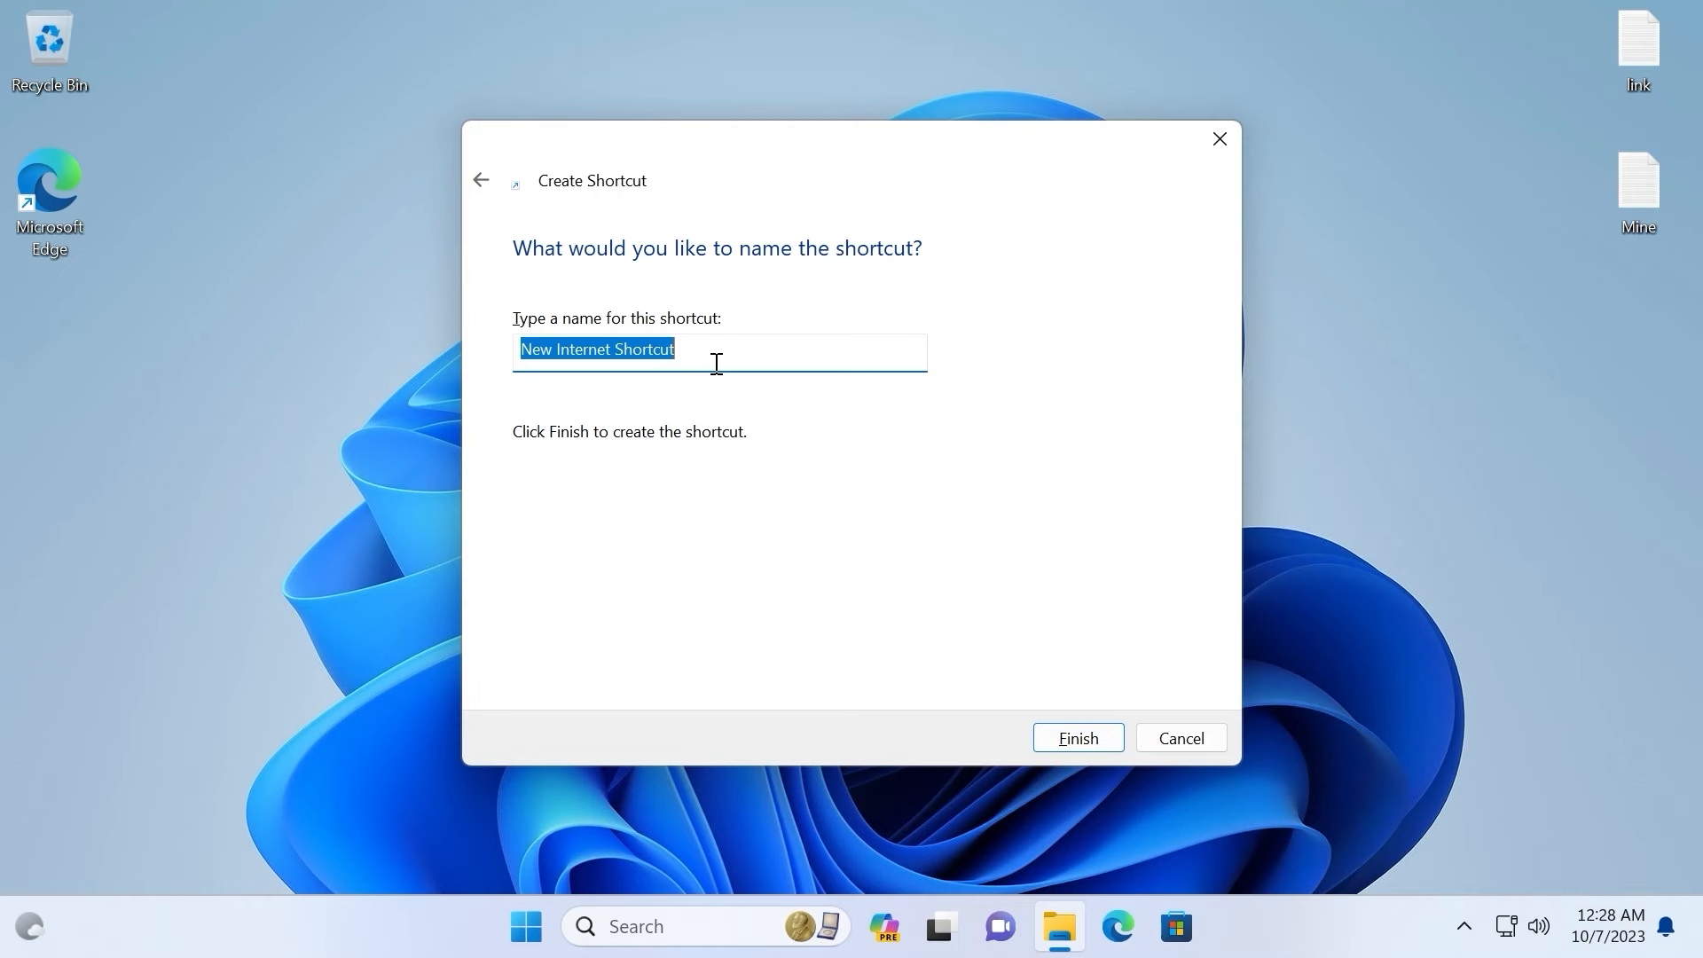
click(1099, 742)
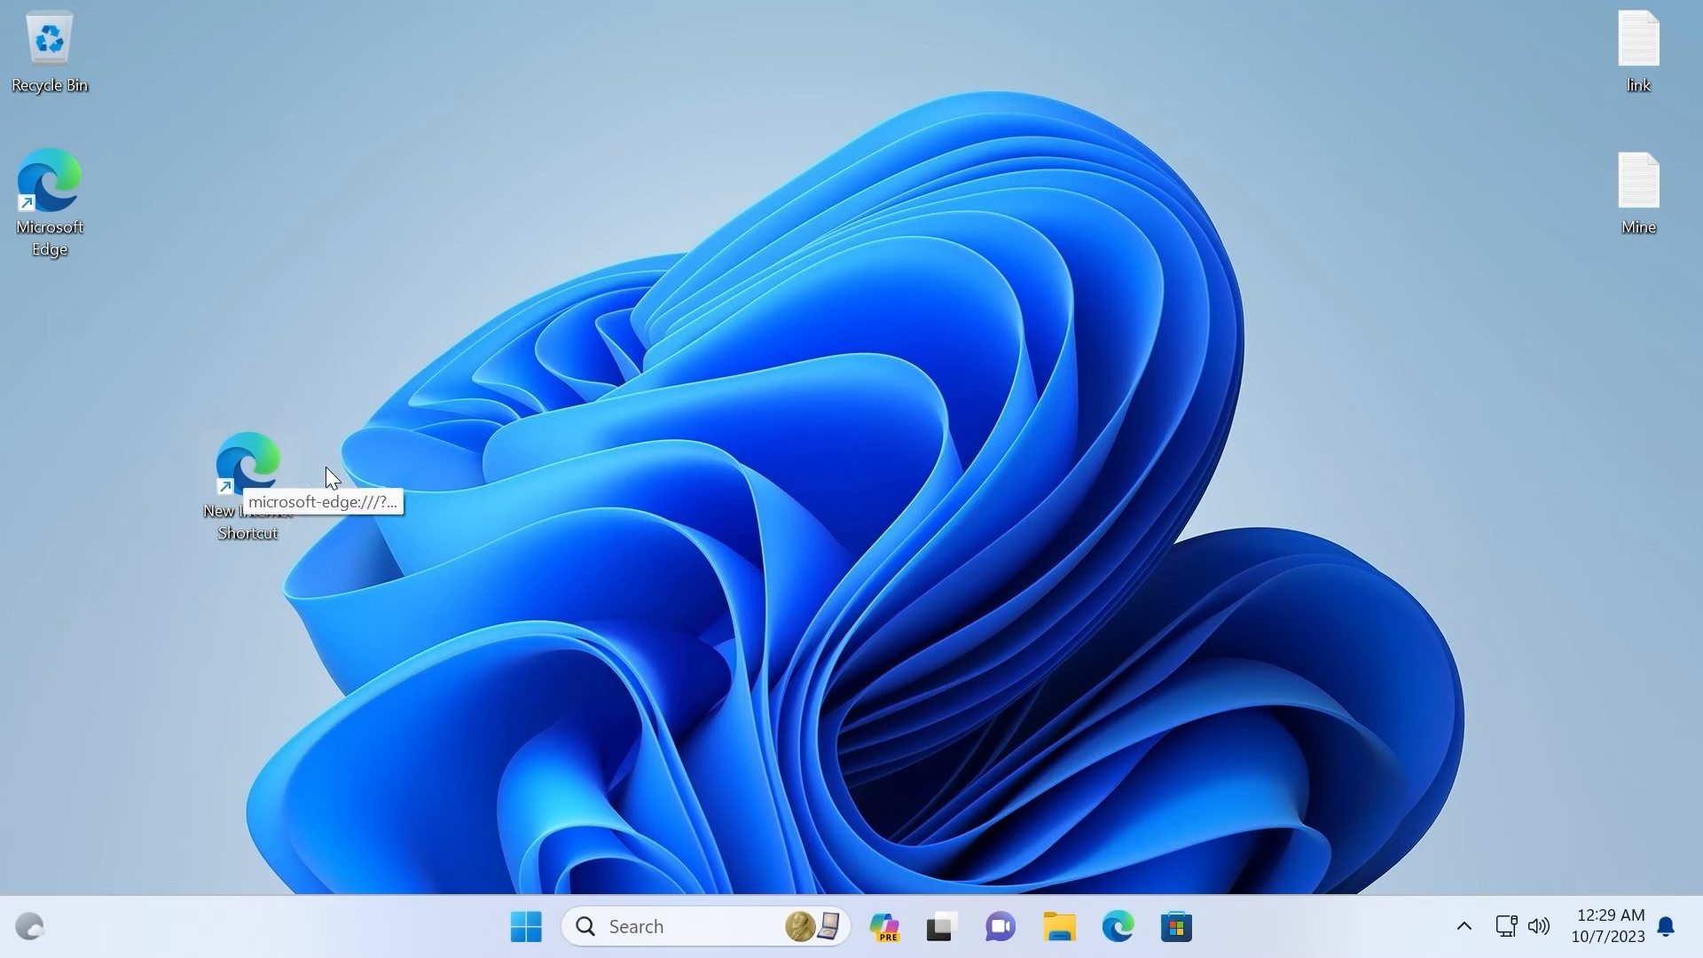
drag(440, 415, 265, 550)
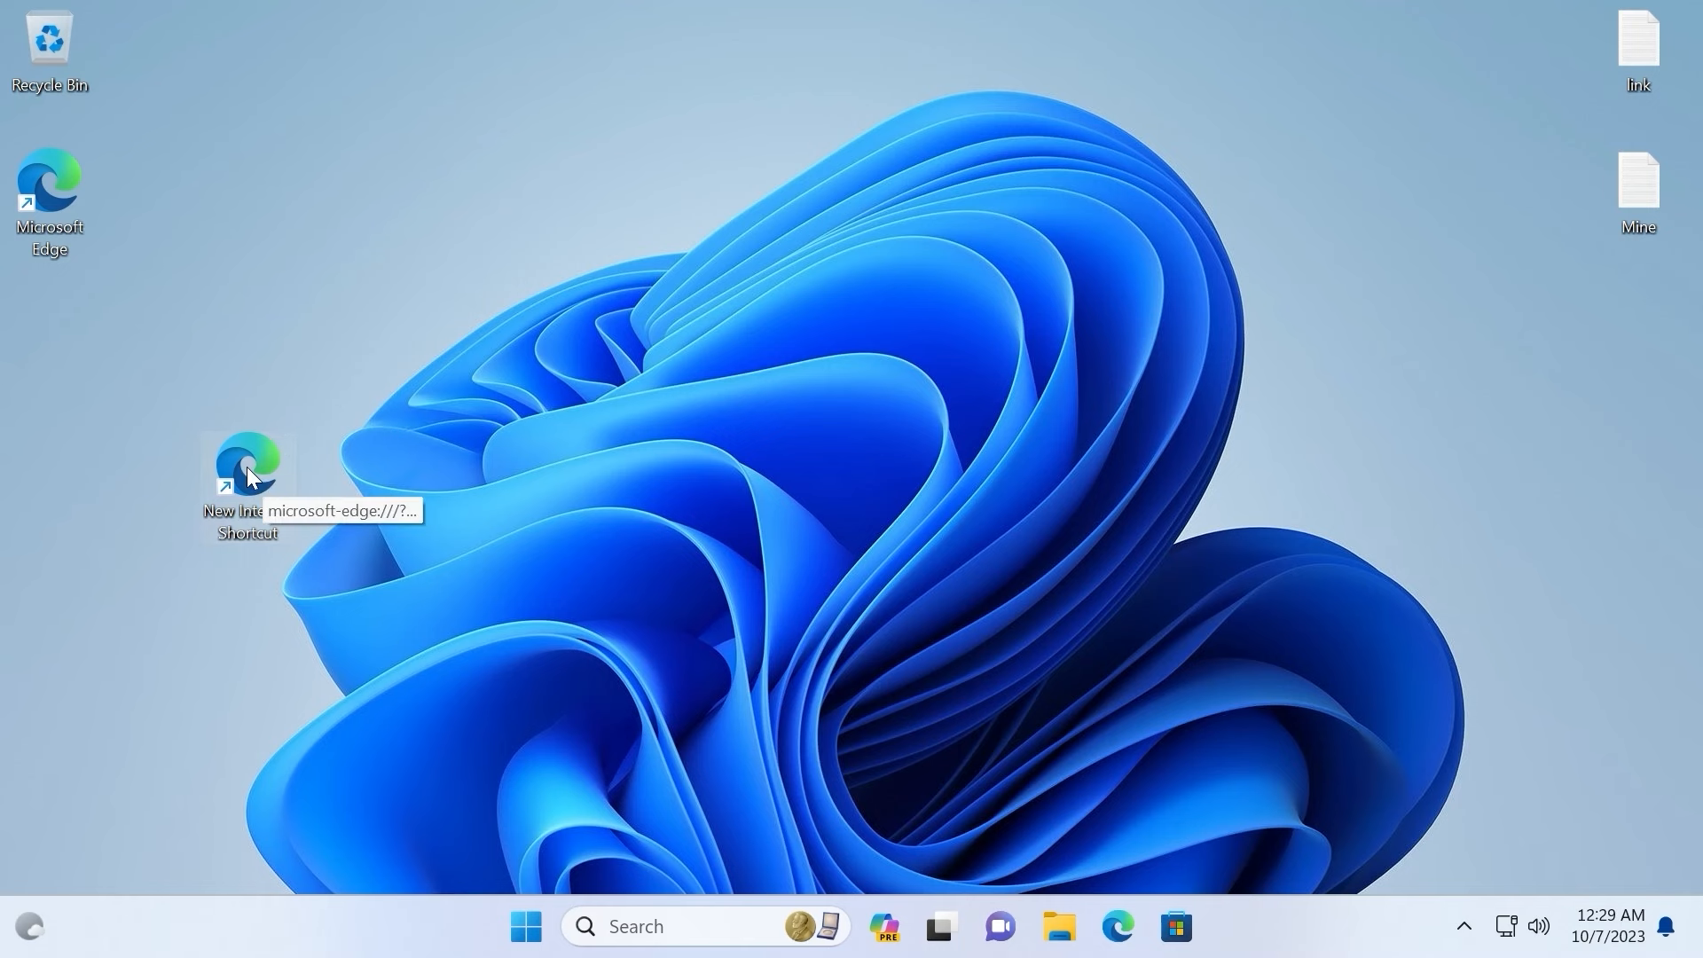
key(super+c)
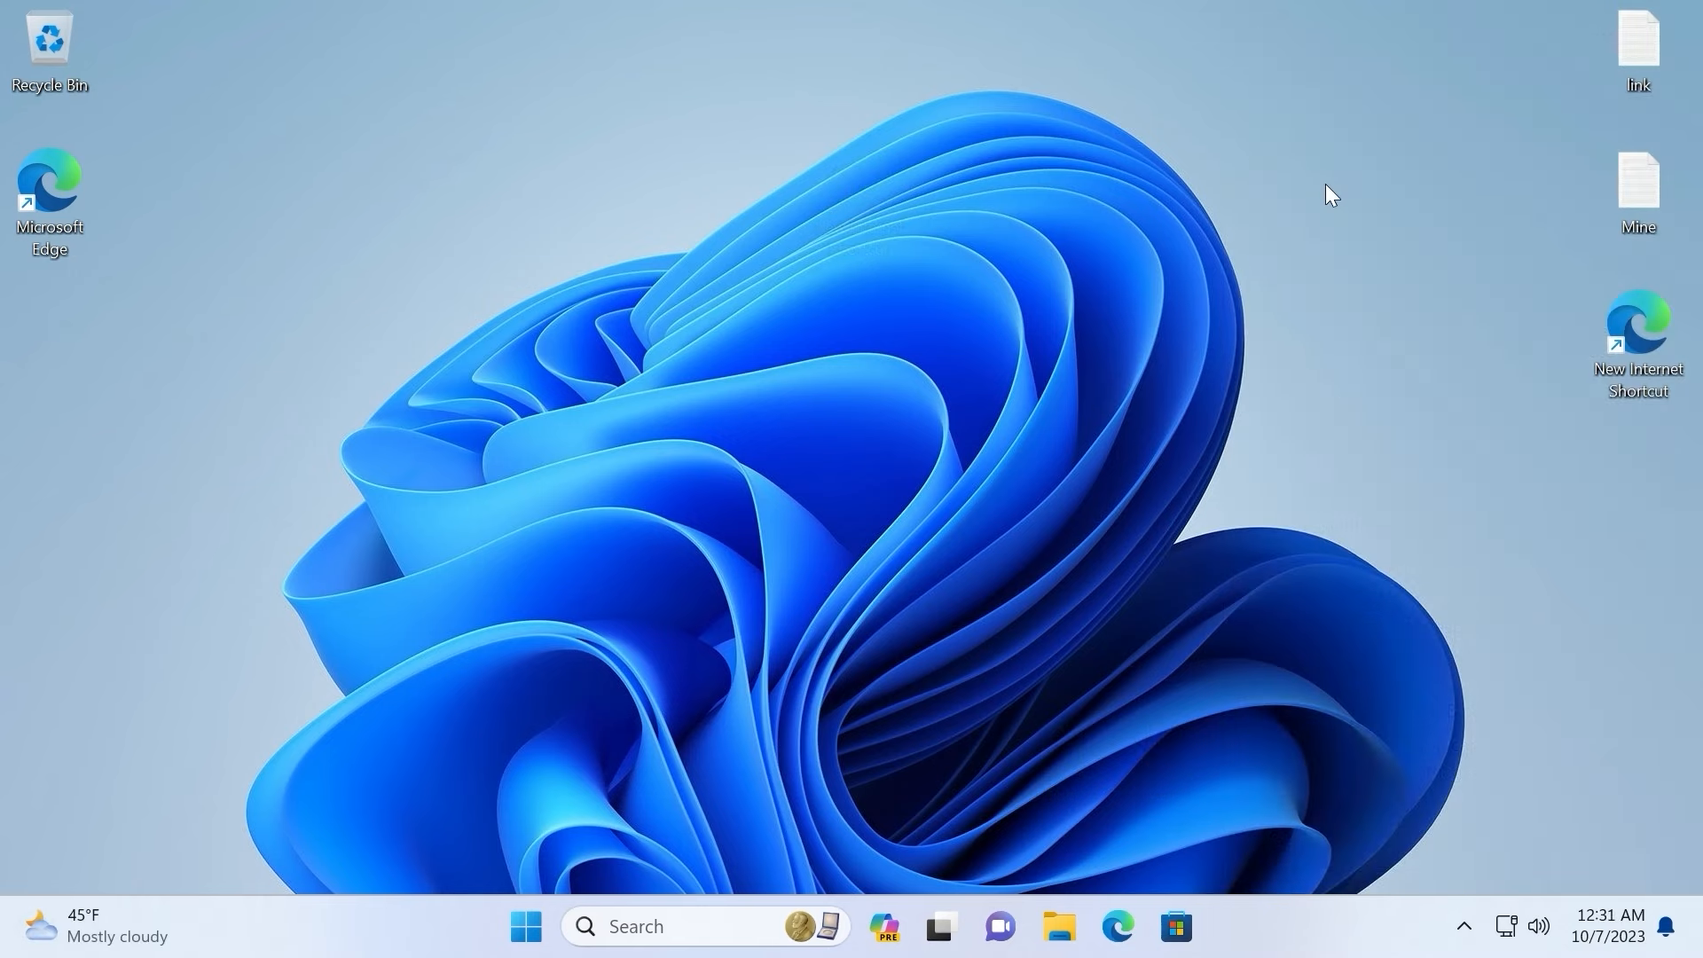
double_click(1629, 64)
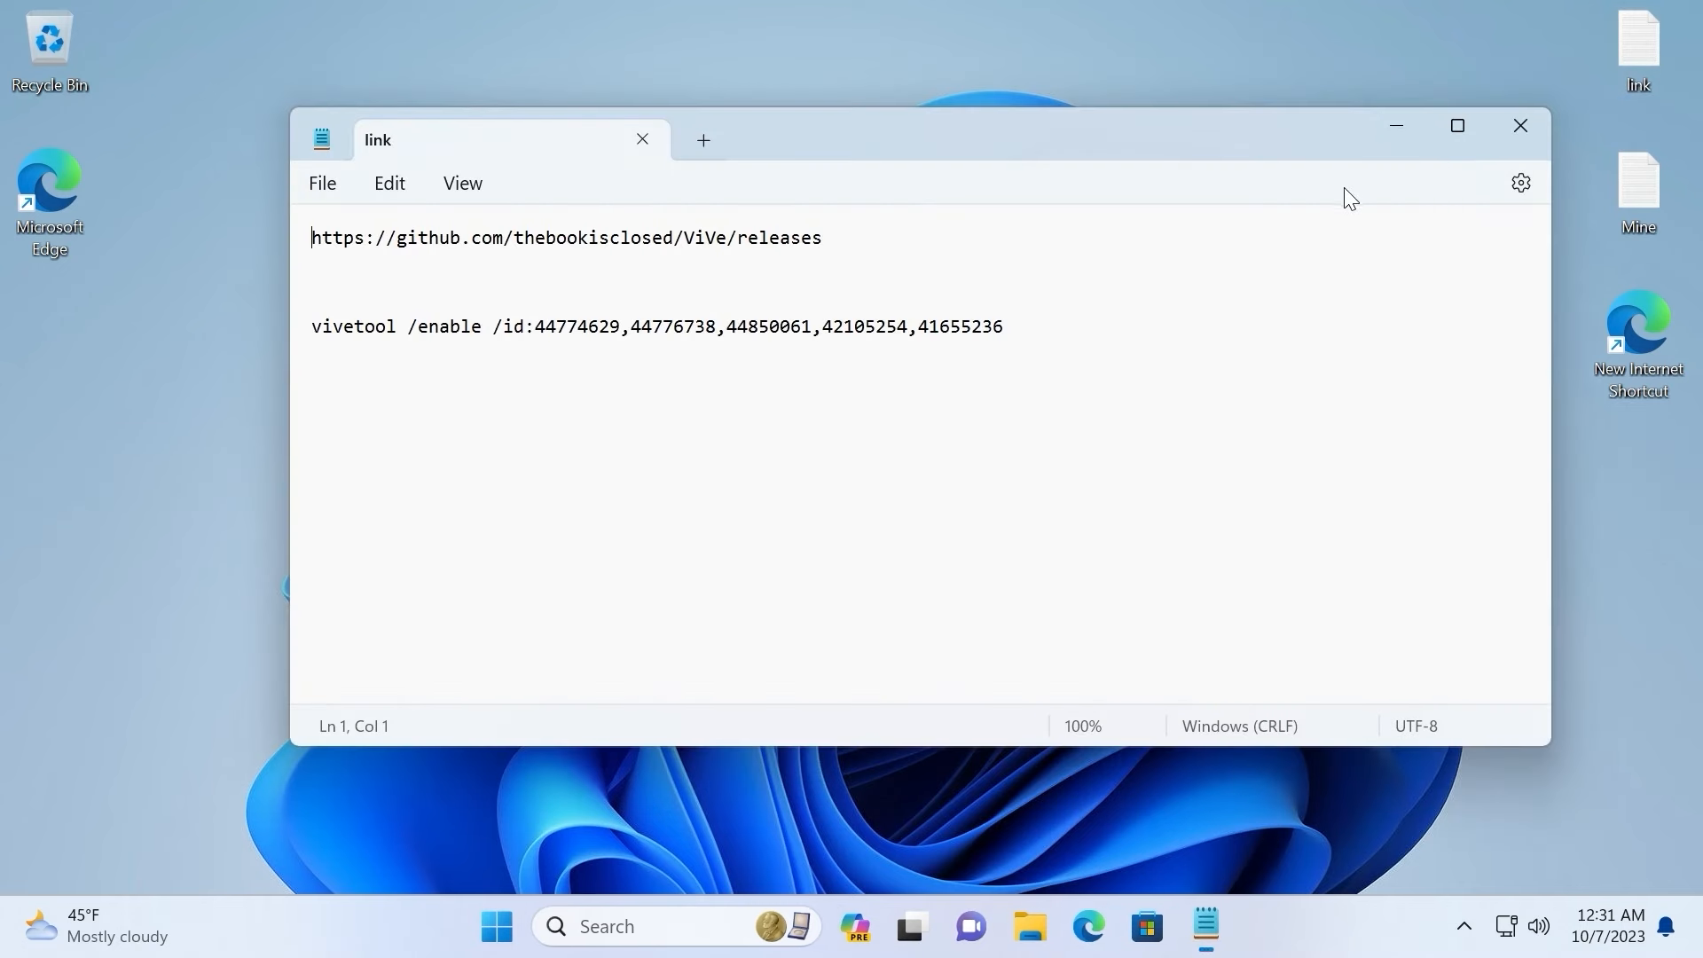
drag(884, 243, 197, 202)
right_click(412, 245)
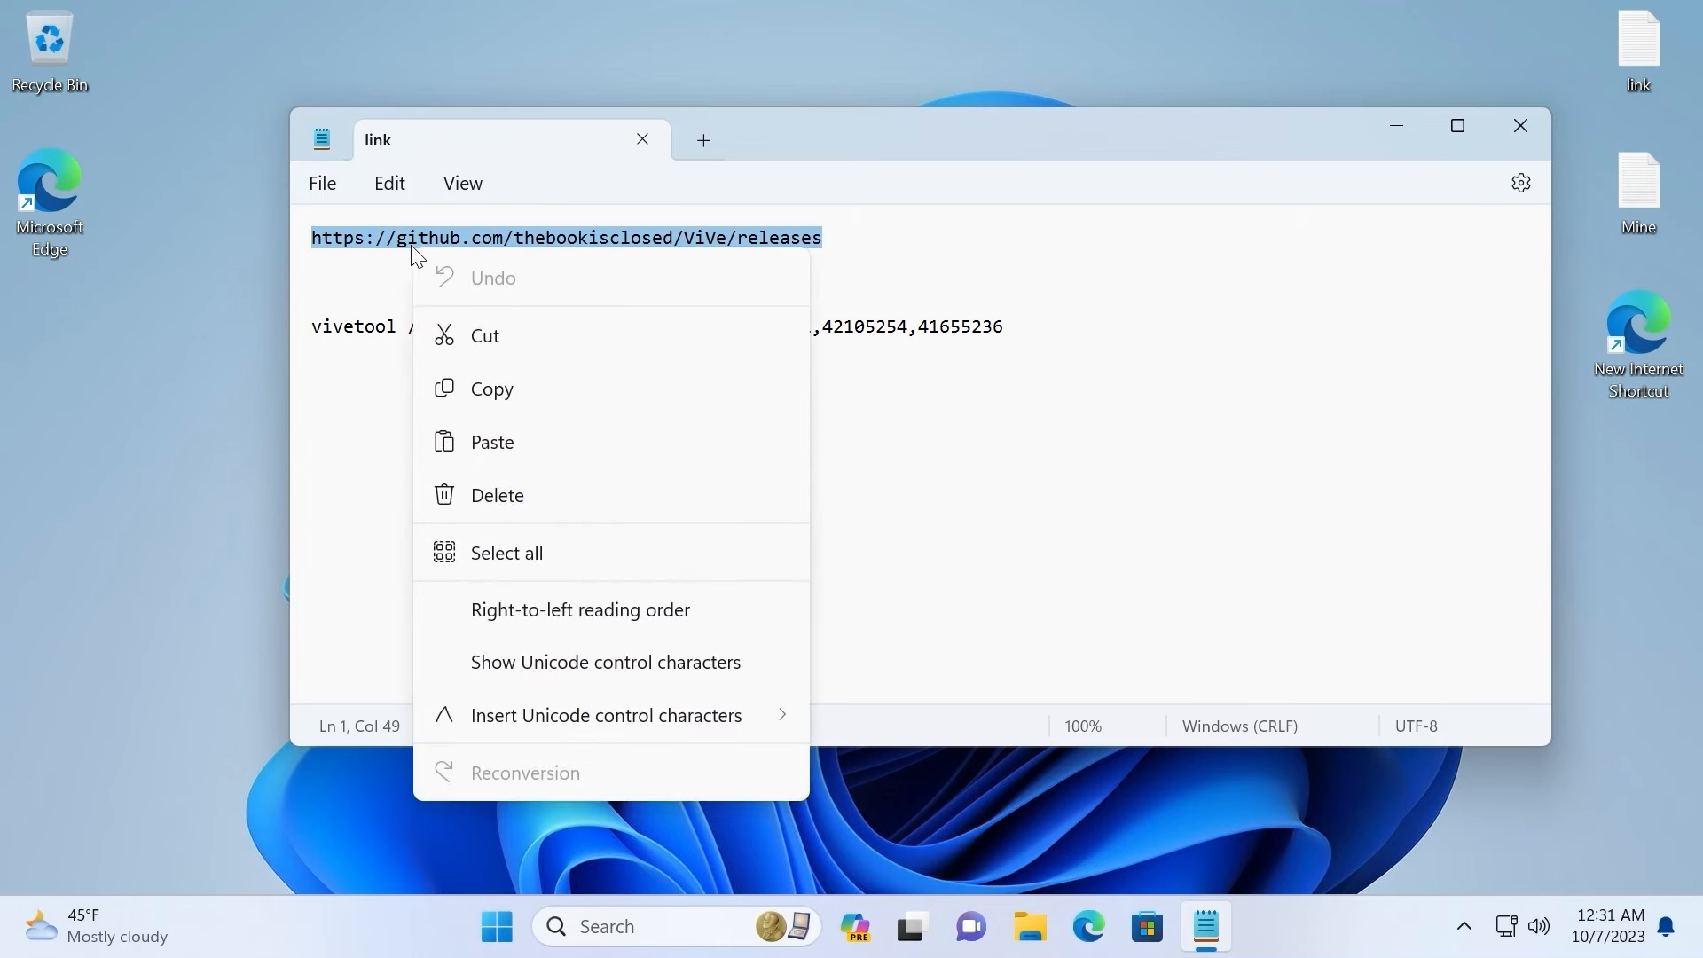
click(522, 388)
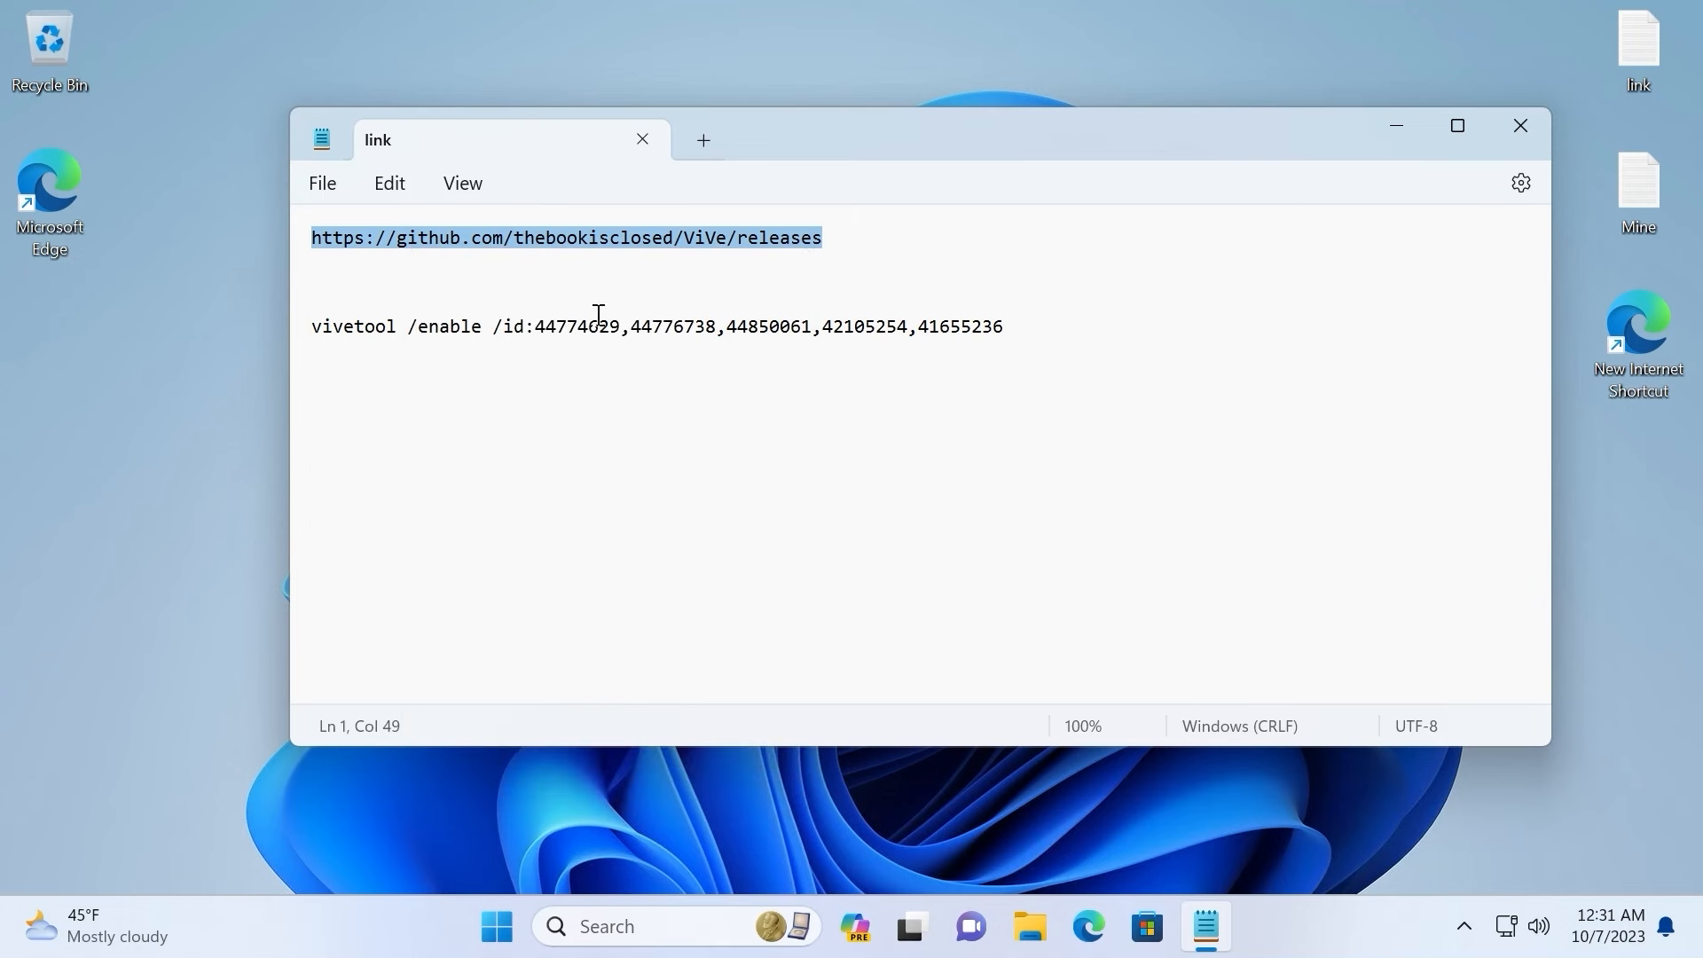
click(1520, 122)
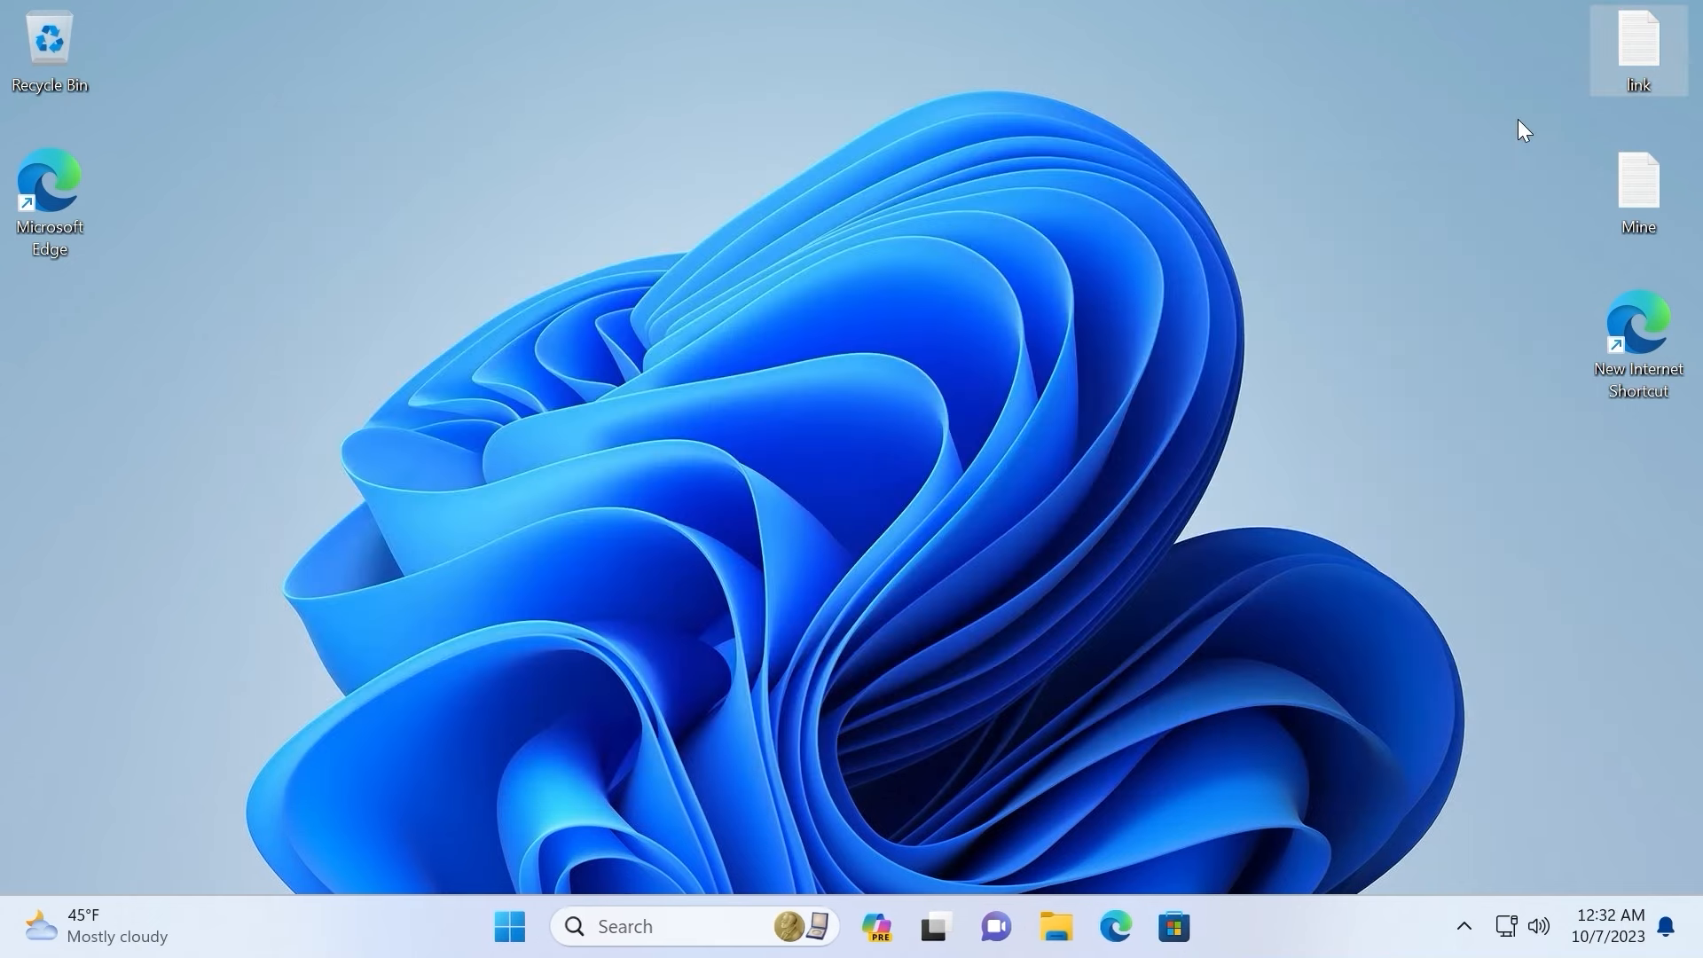
double_click(61, 170)
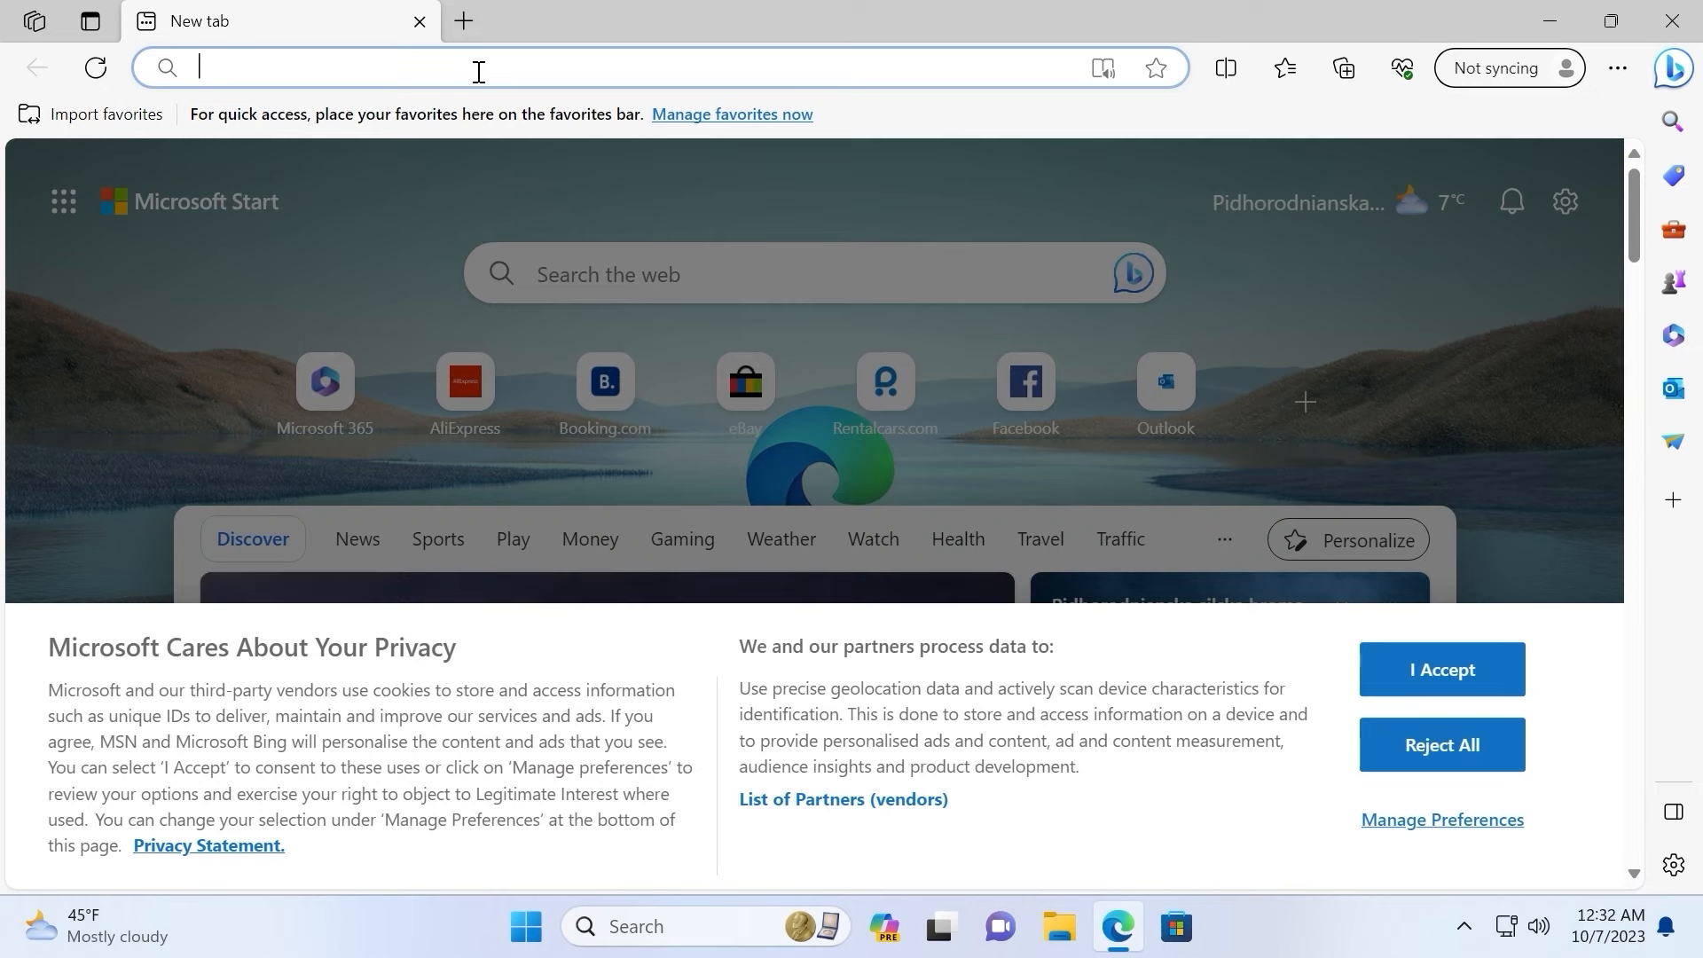
key(ctrl+v)
key(Return)
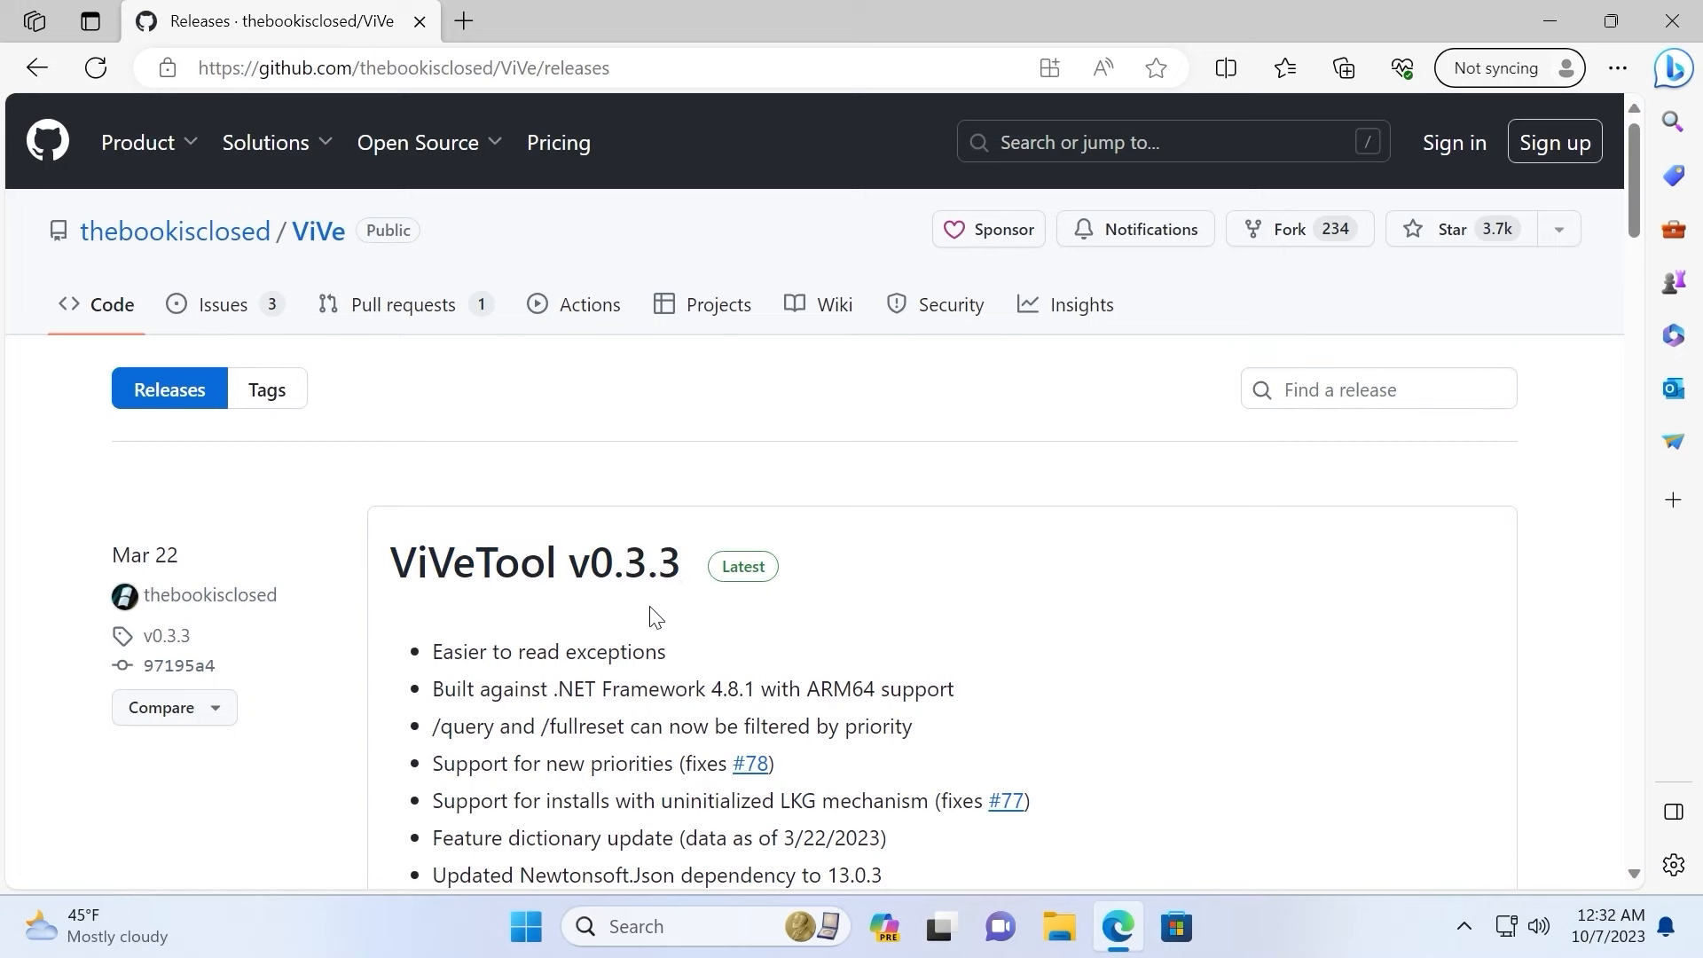
Step: Download ViVeTool-v0.3.3.zip from the latest release's assets and show the downloaded file in its folder
scroll(811, 568, down, 8)
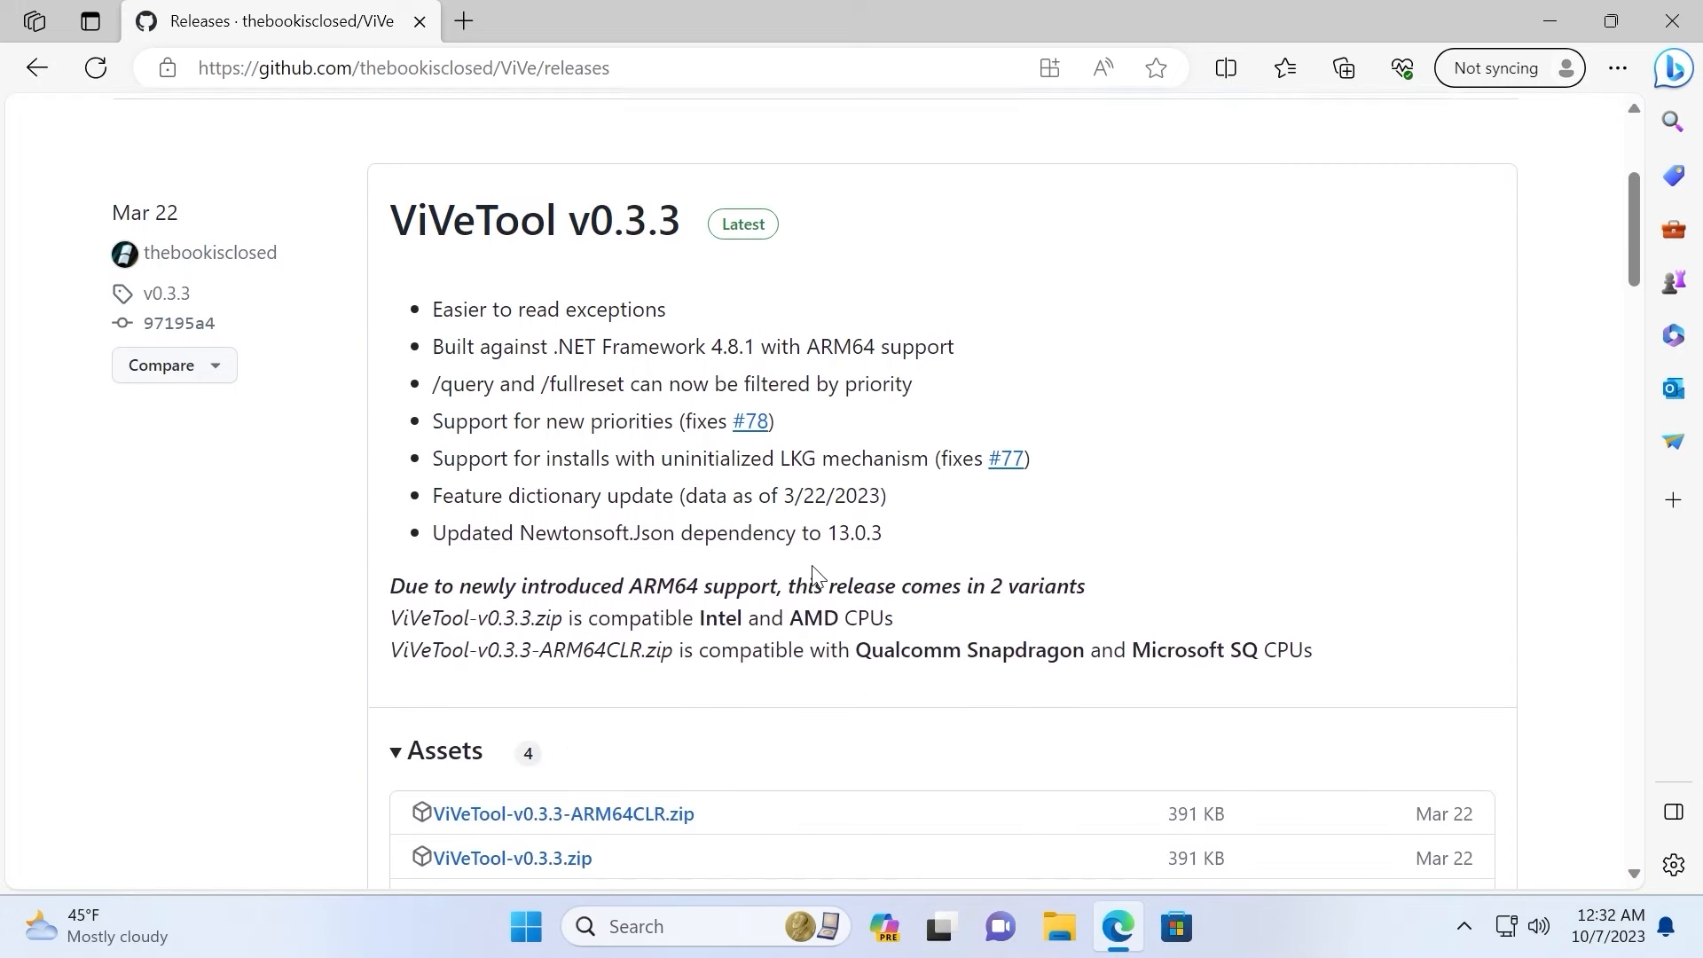
drag(625, 488, 413, 483)
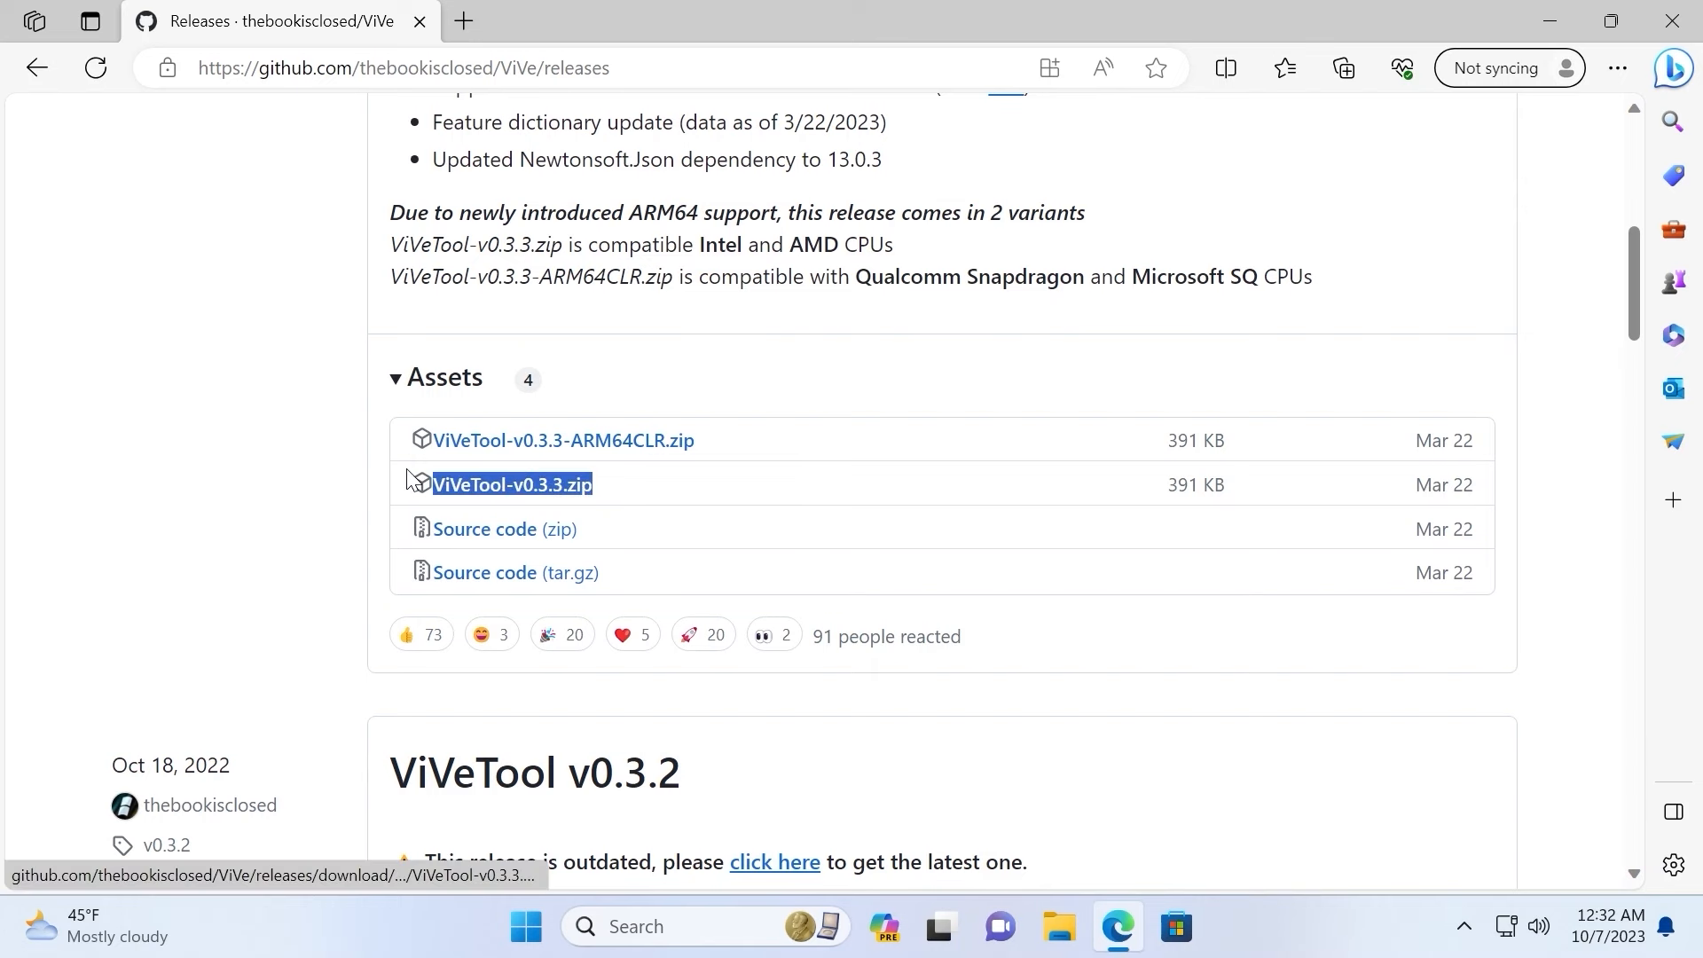
click(548, 487)
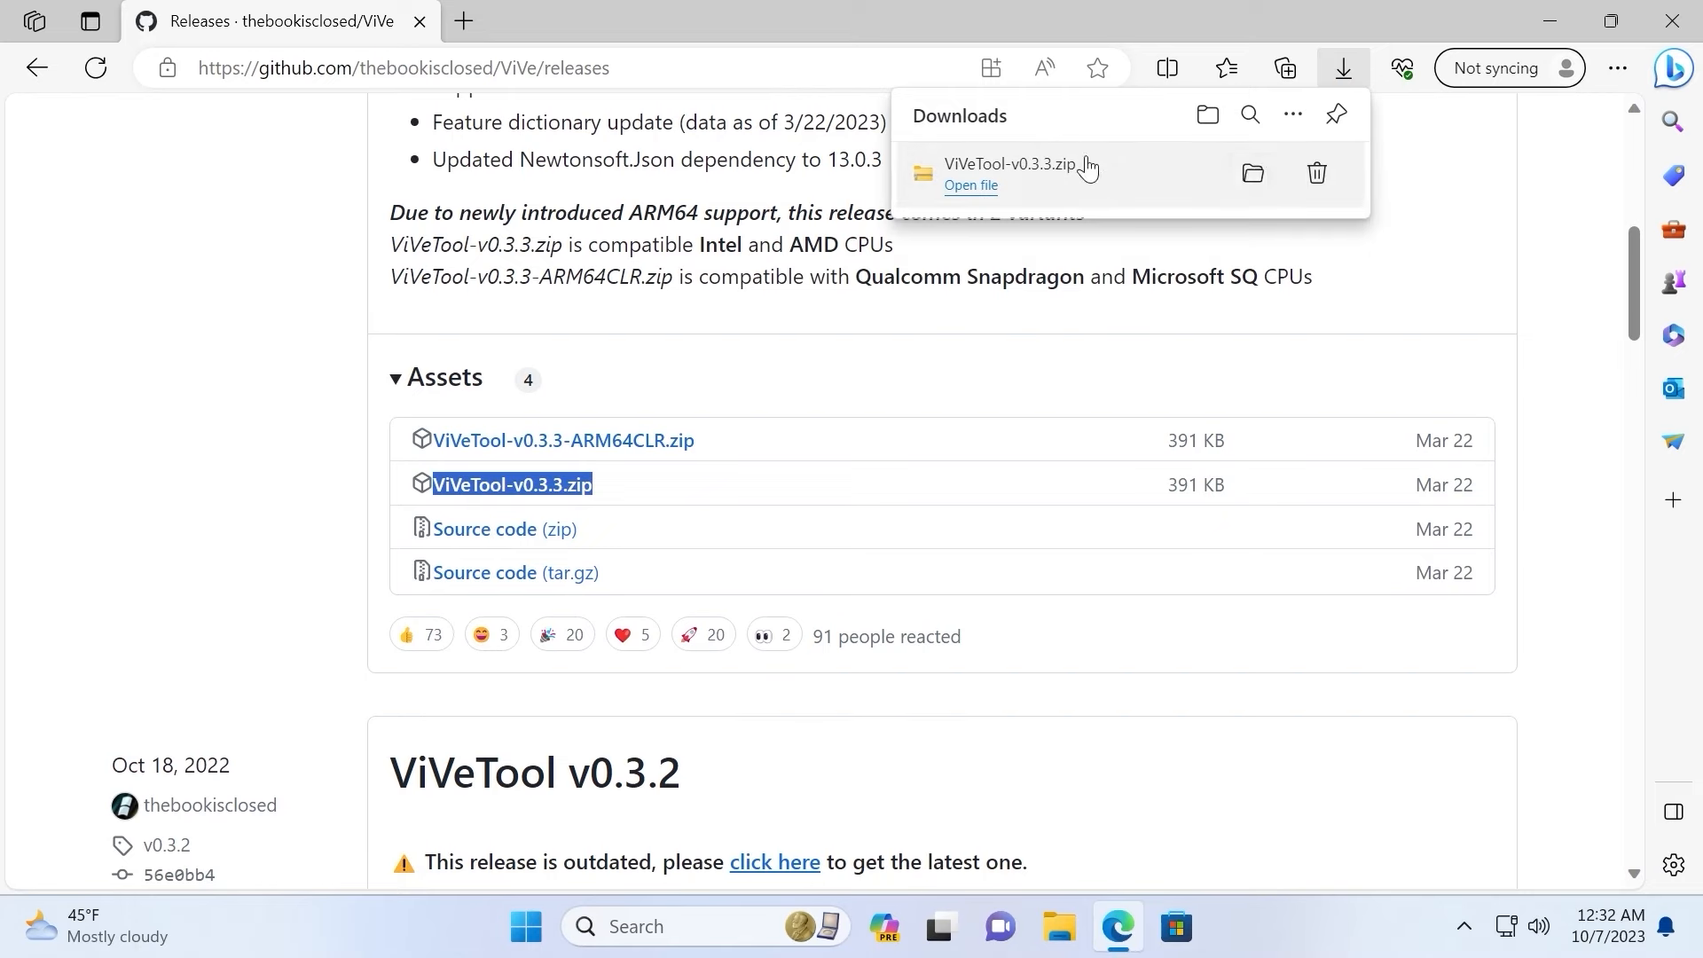
click(1251, 190)
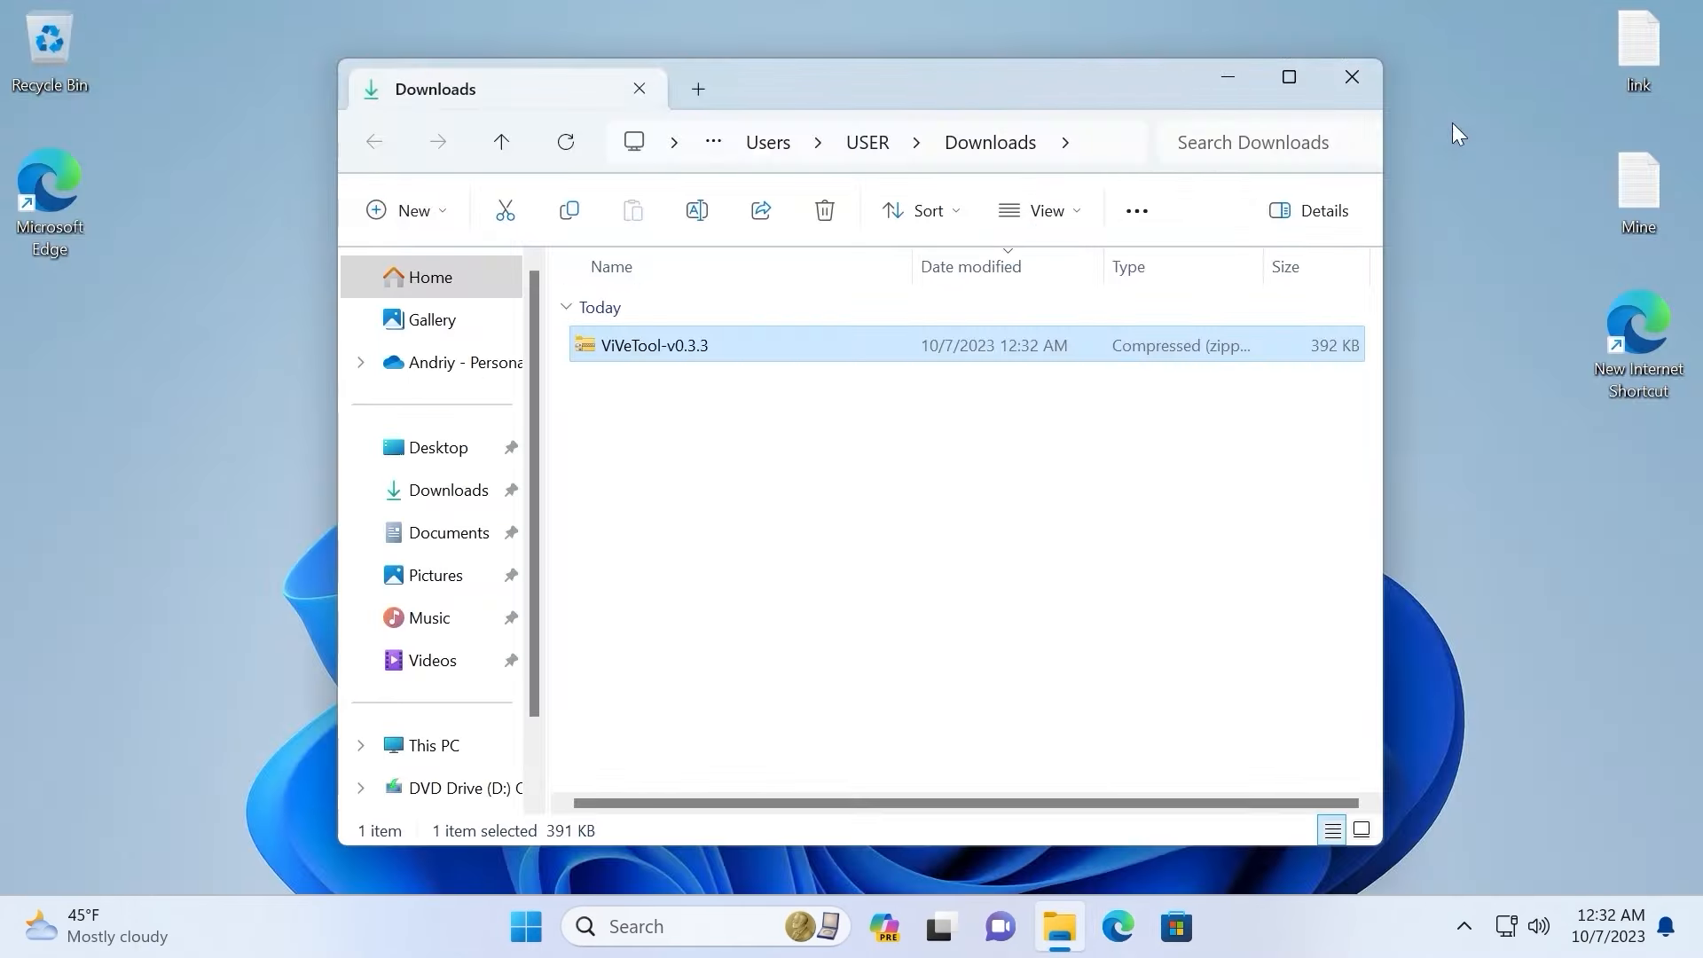
Step: Extract the ViVeTool-v0.3.3 archive into the suggested folder inside Downloads
click(695, 384)
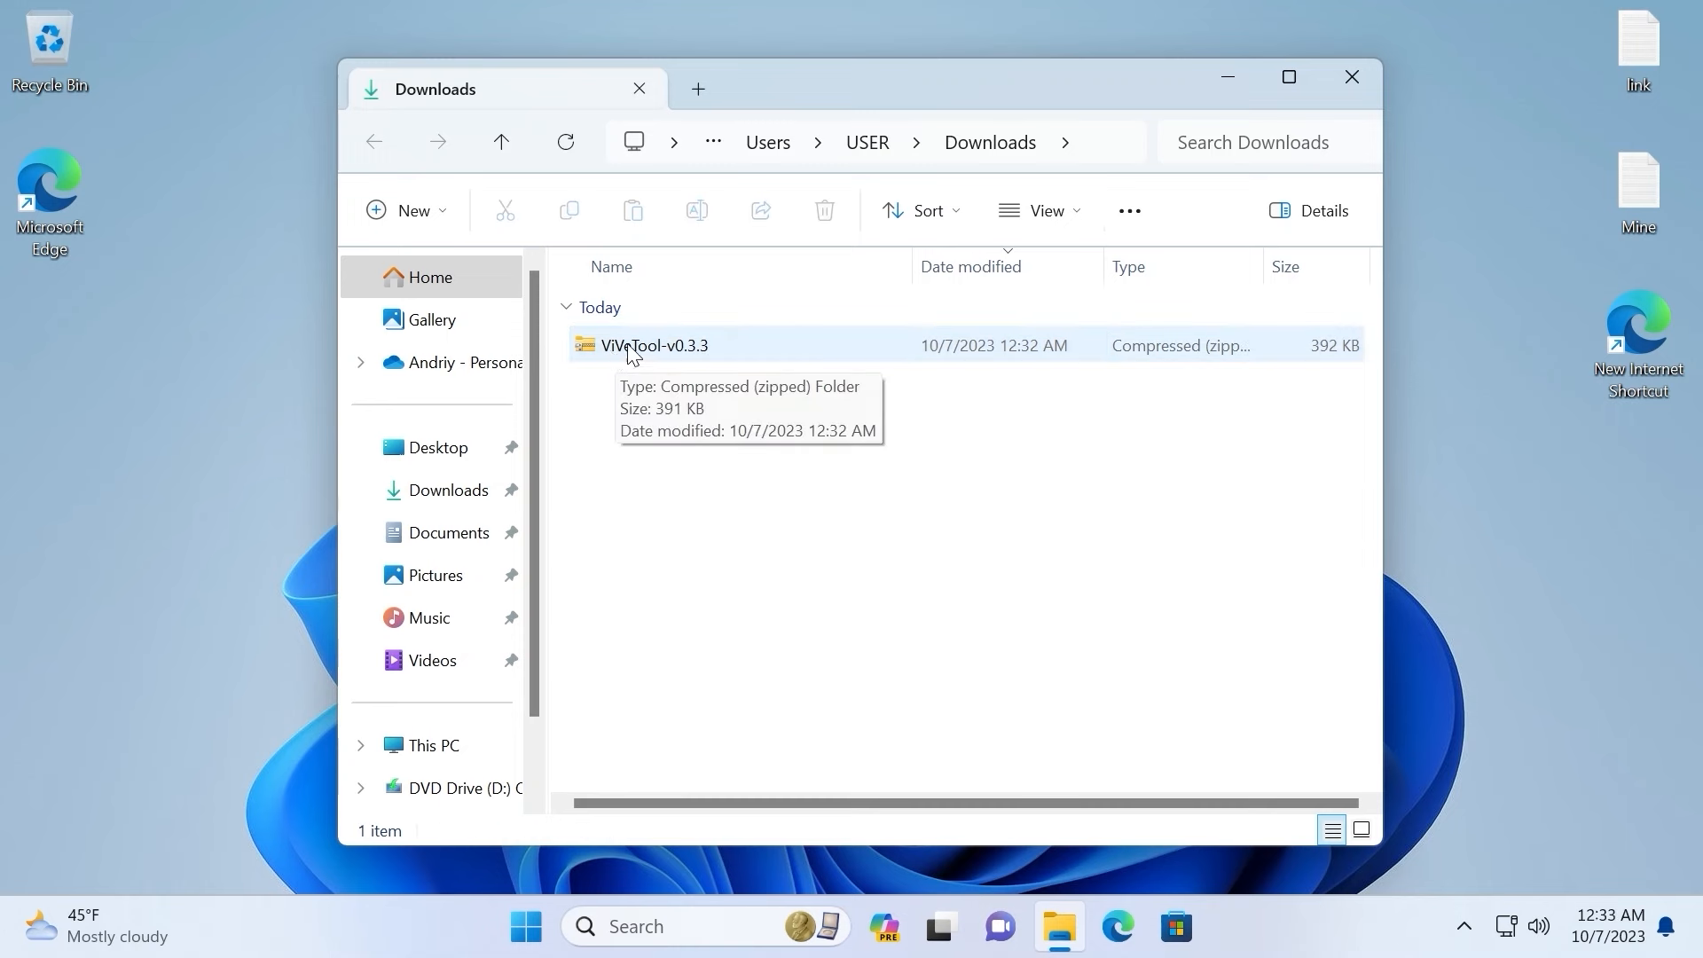
click(635, 349)
right_click(634, 347)
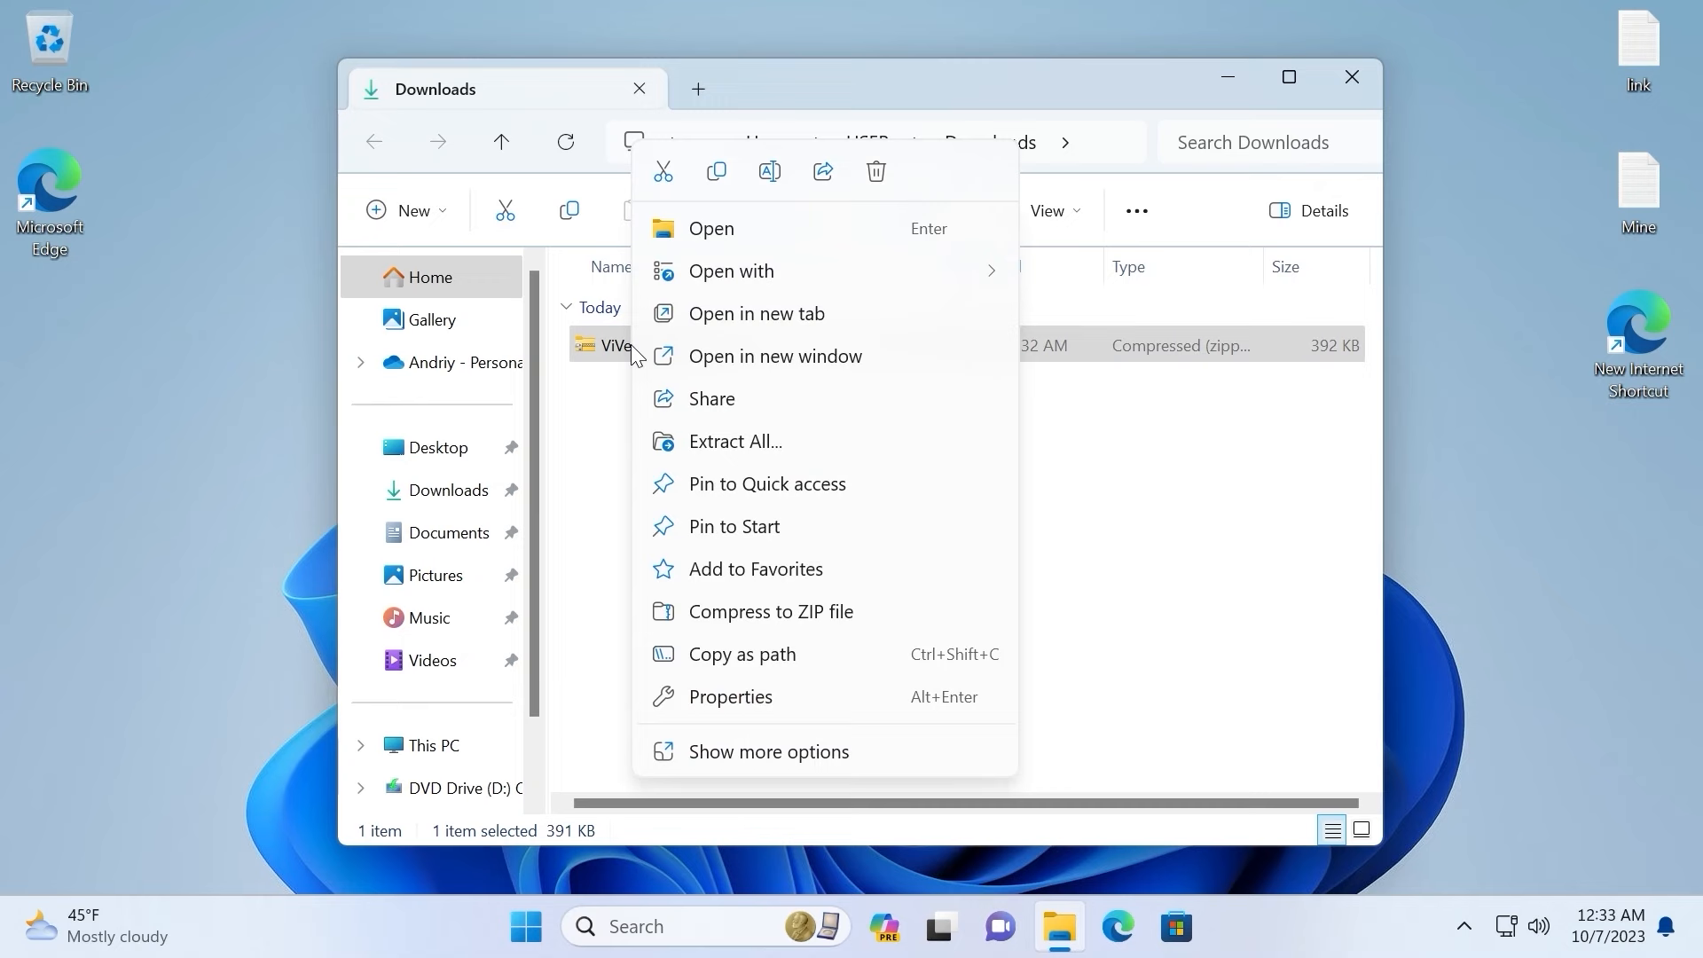
click(783, 443)
click(1081, 738)
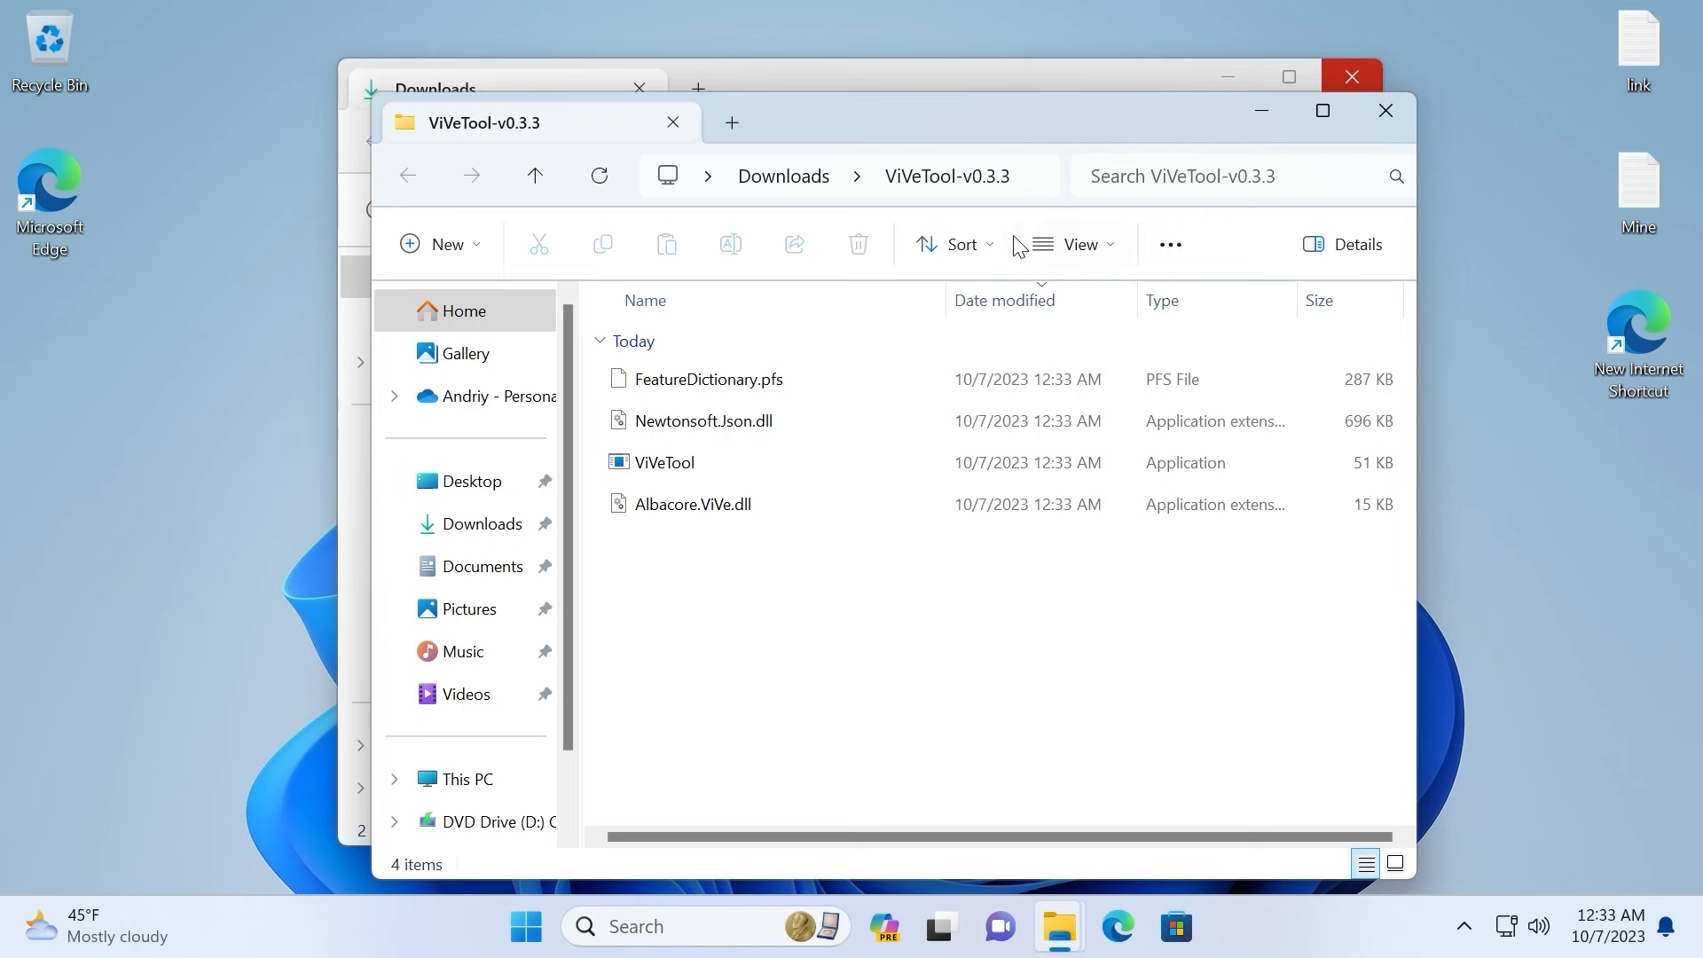
Step: Copy the full path of the extracted ViVeTool-v0.3.3 folder and close its window
click(1028, 177)
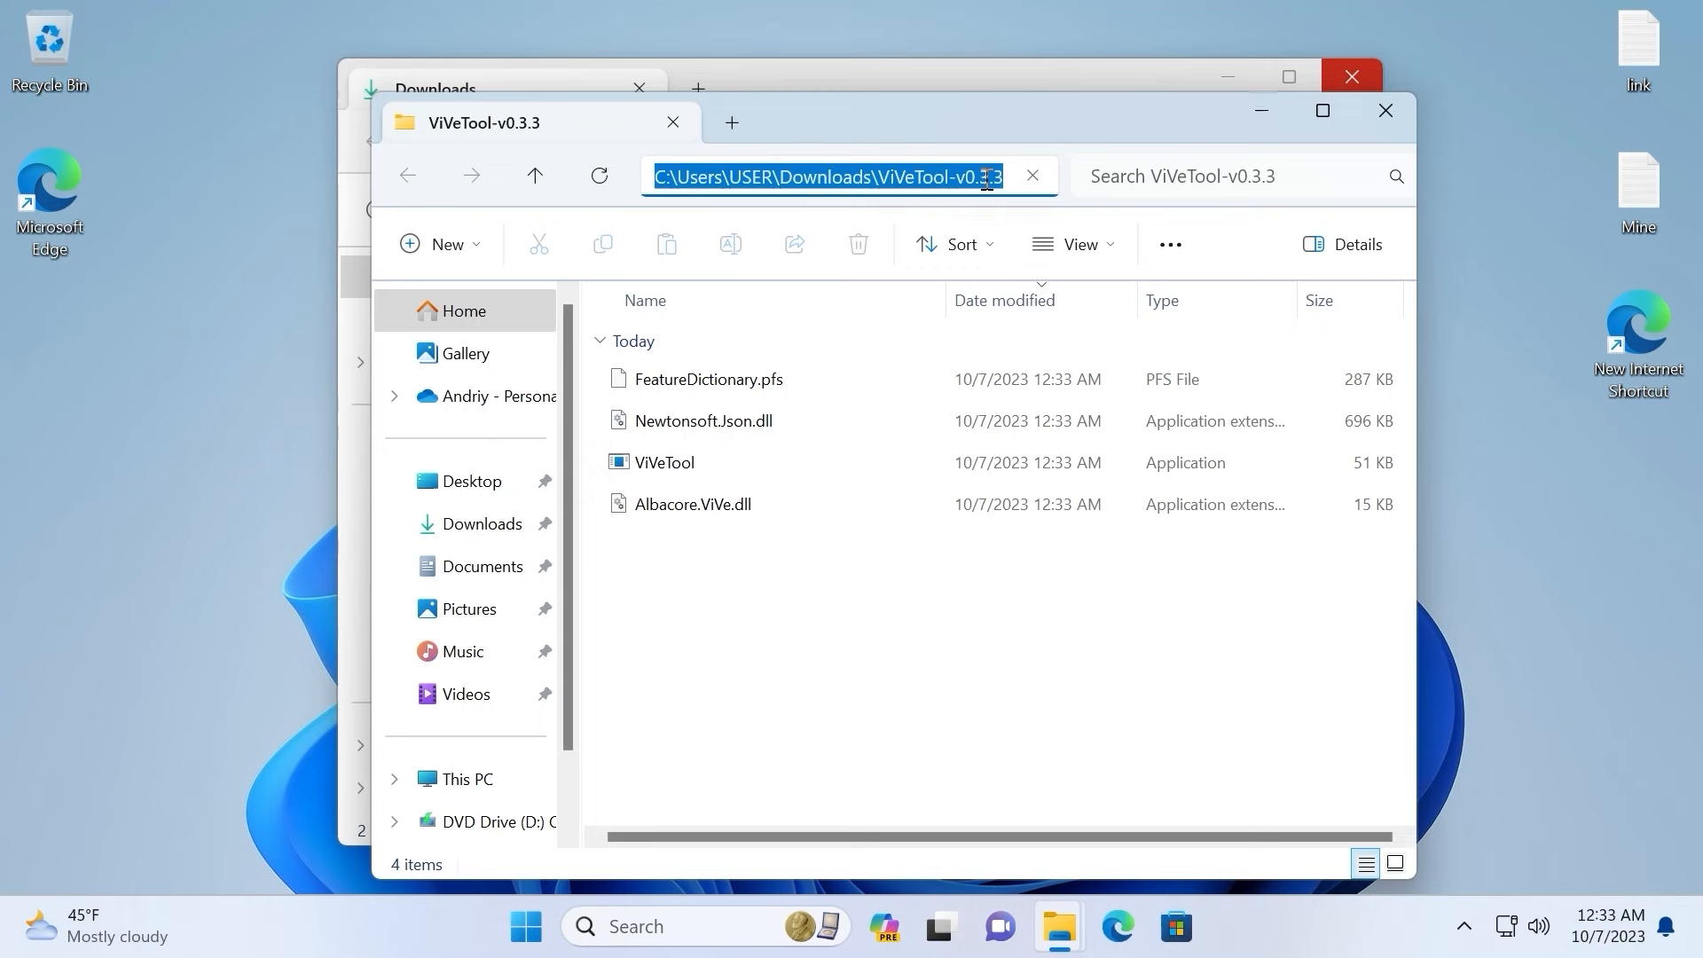
right_click(987, 178)
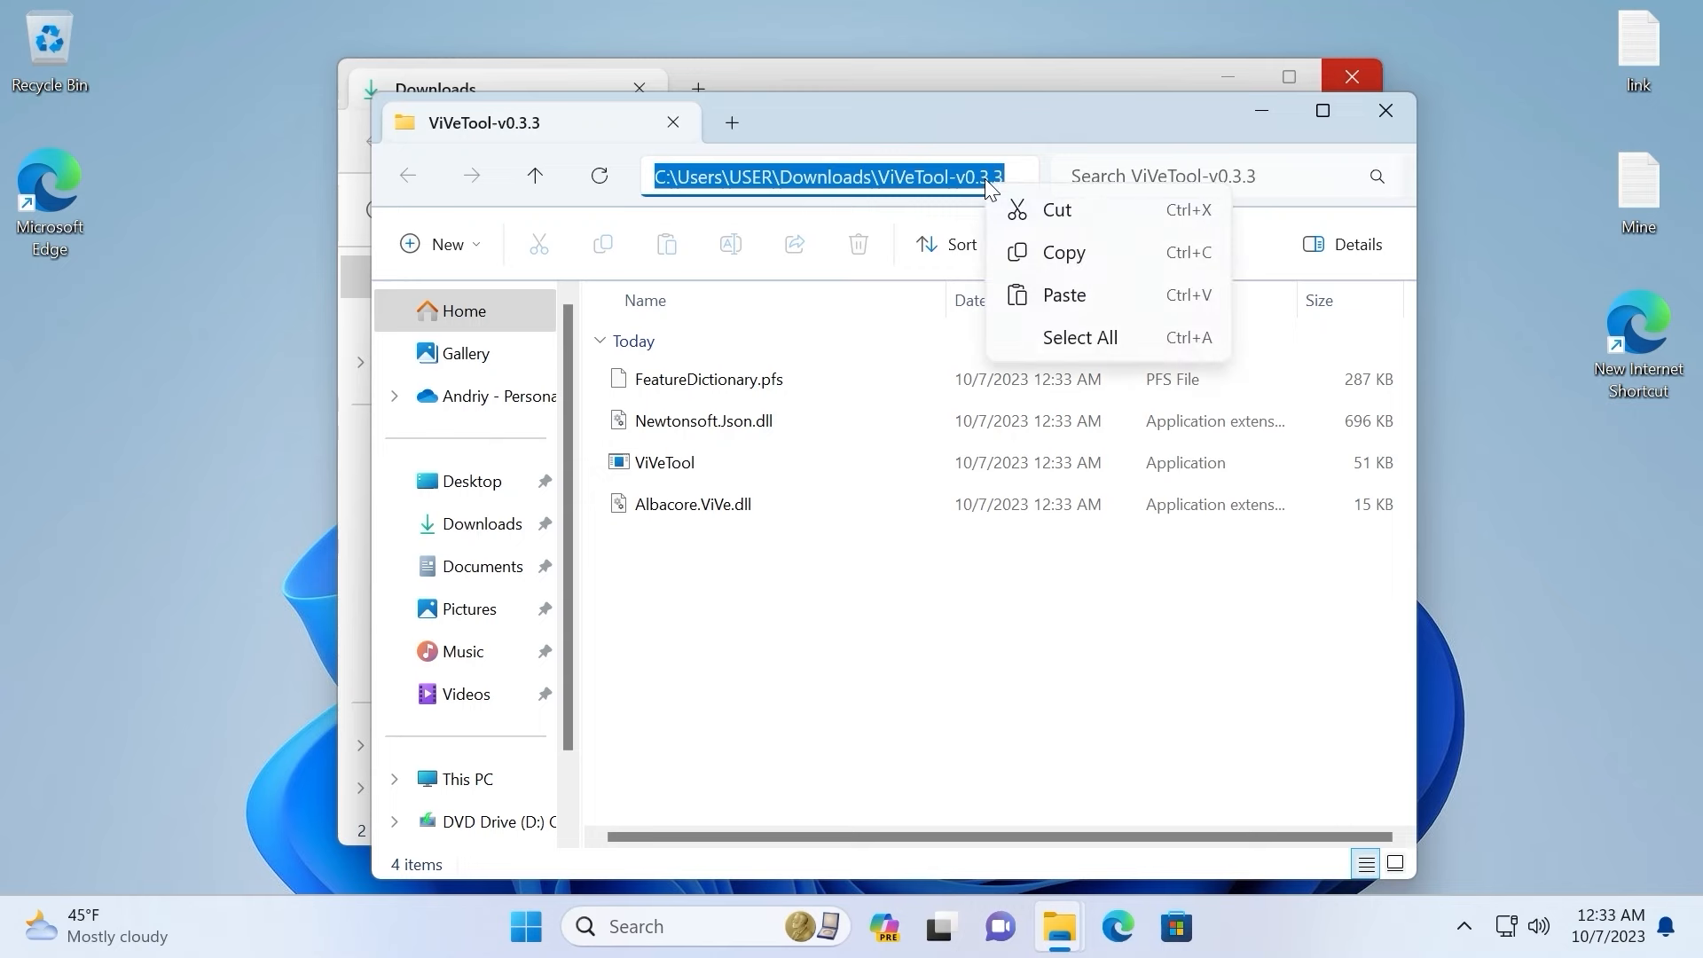
click(1061, 254)
key(ctrl+w)
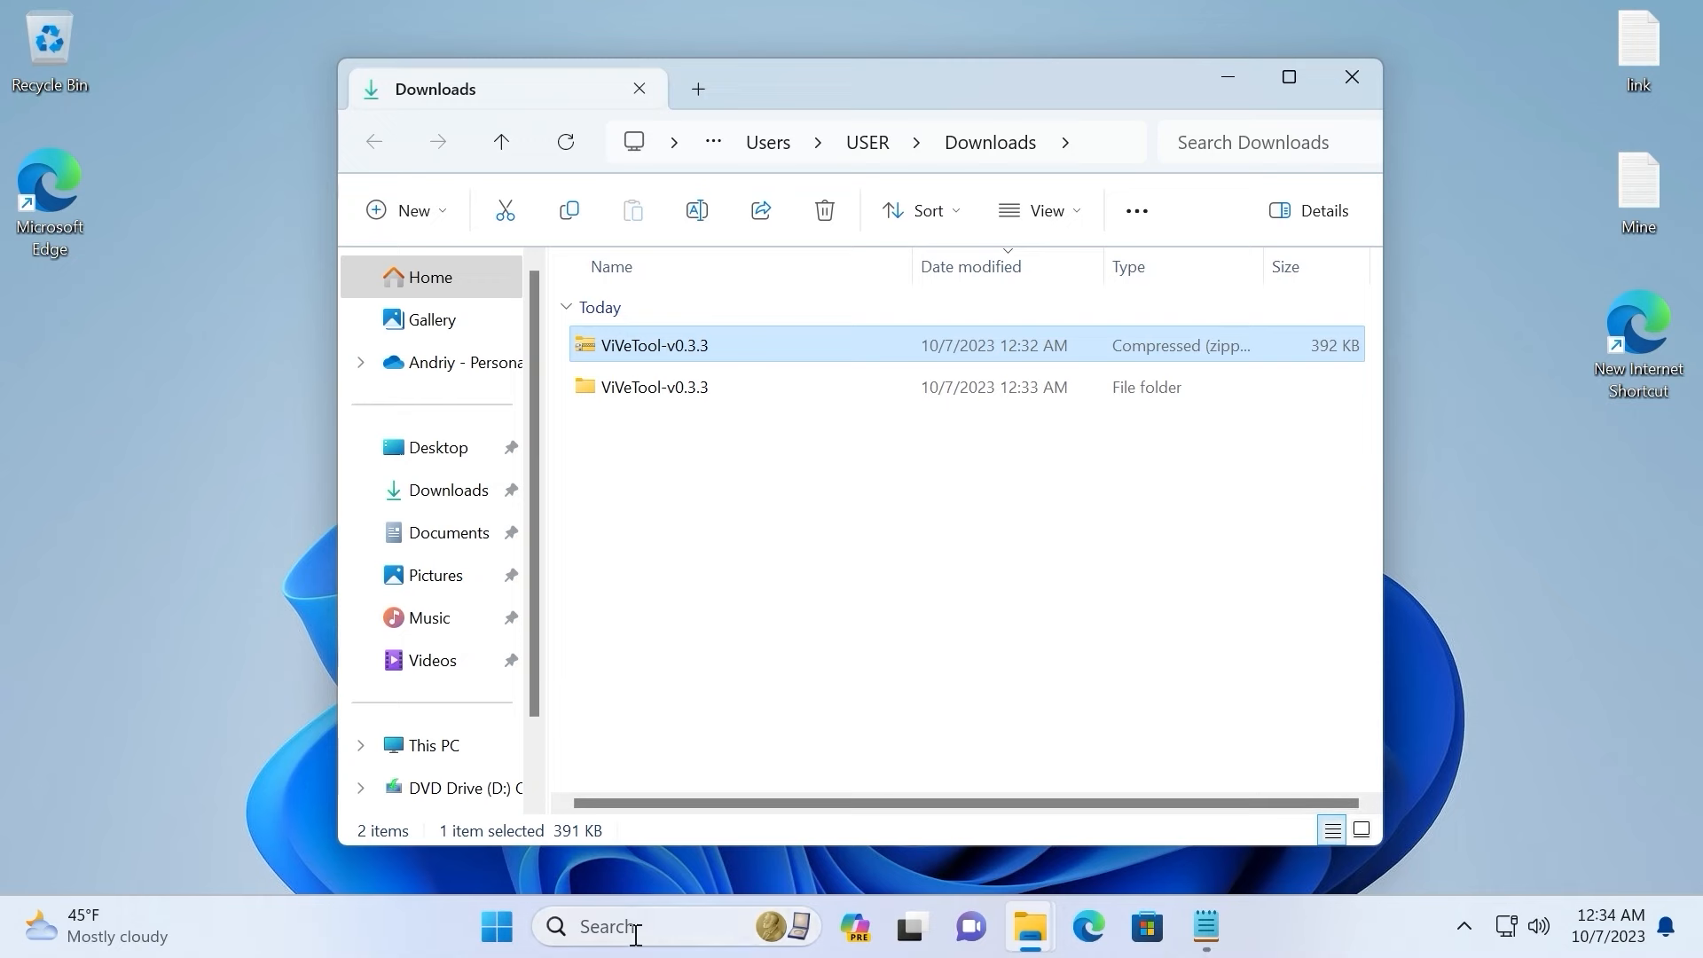
Step: Find Command Prompt through Windows search, run it as administrator and approve the elevation request
click(635, 926)
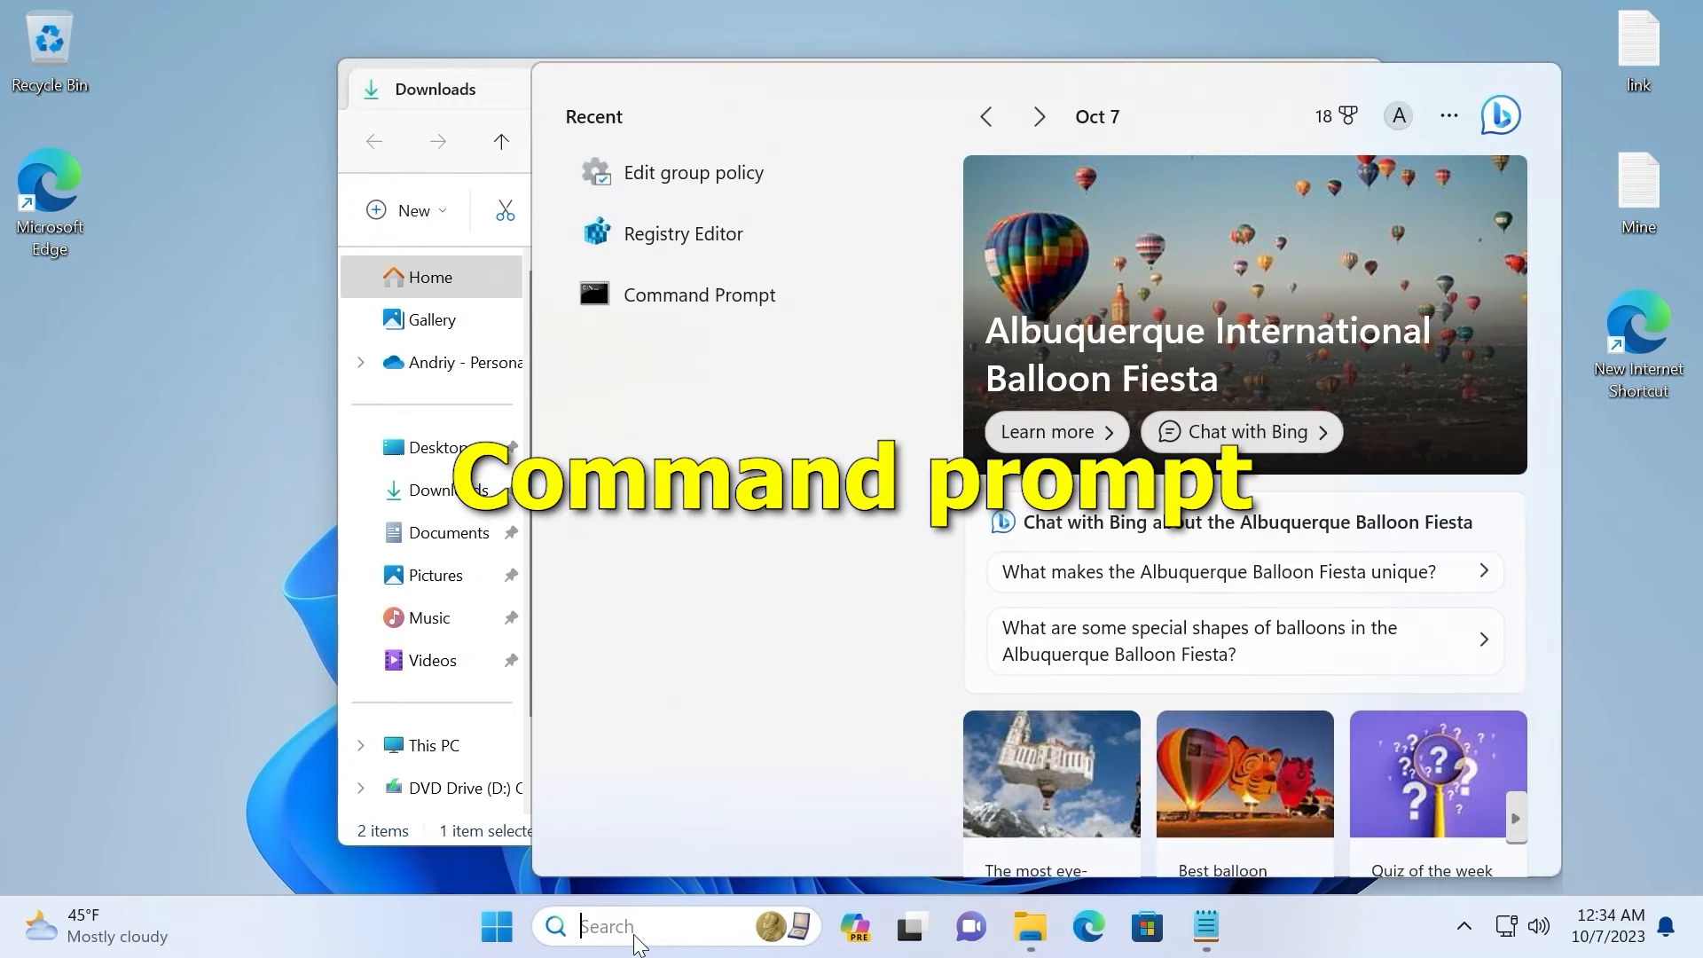
text(co)
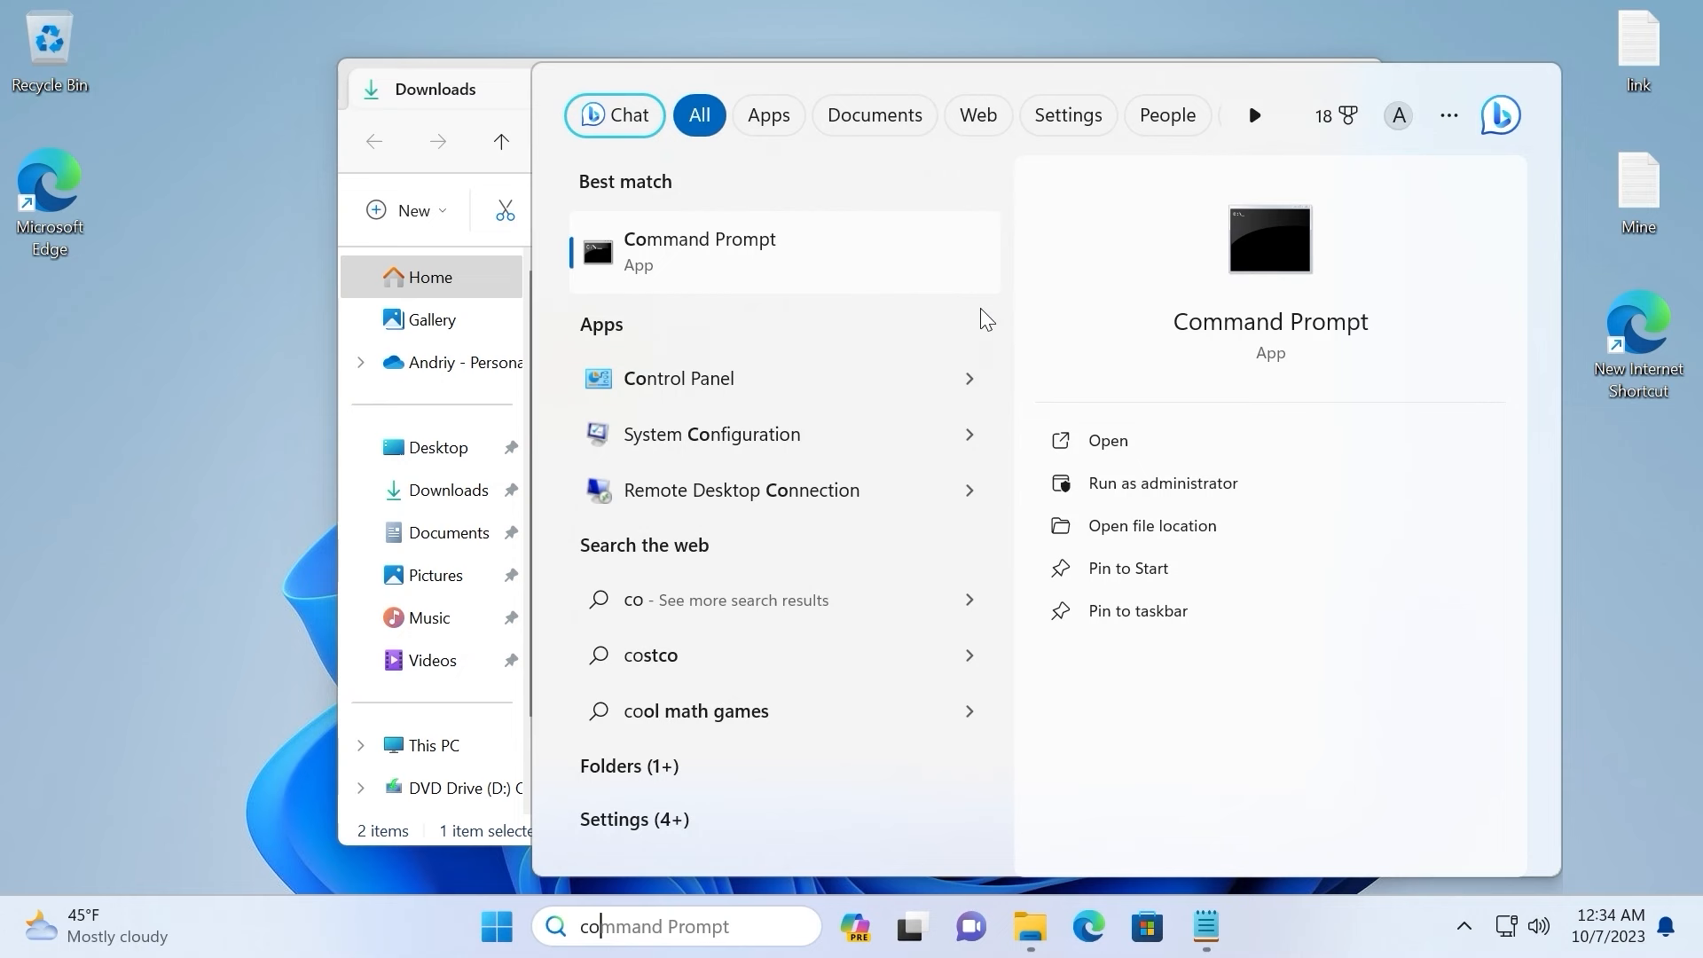
right_click(763, 253)
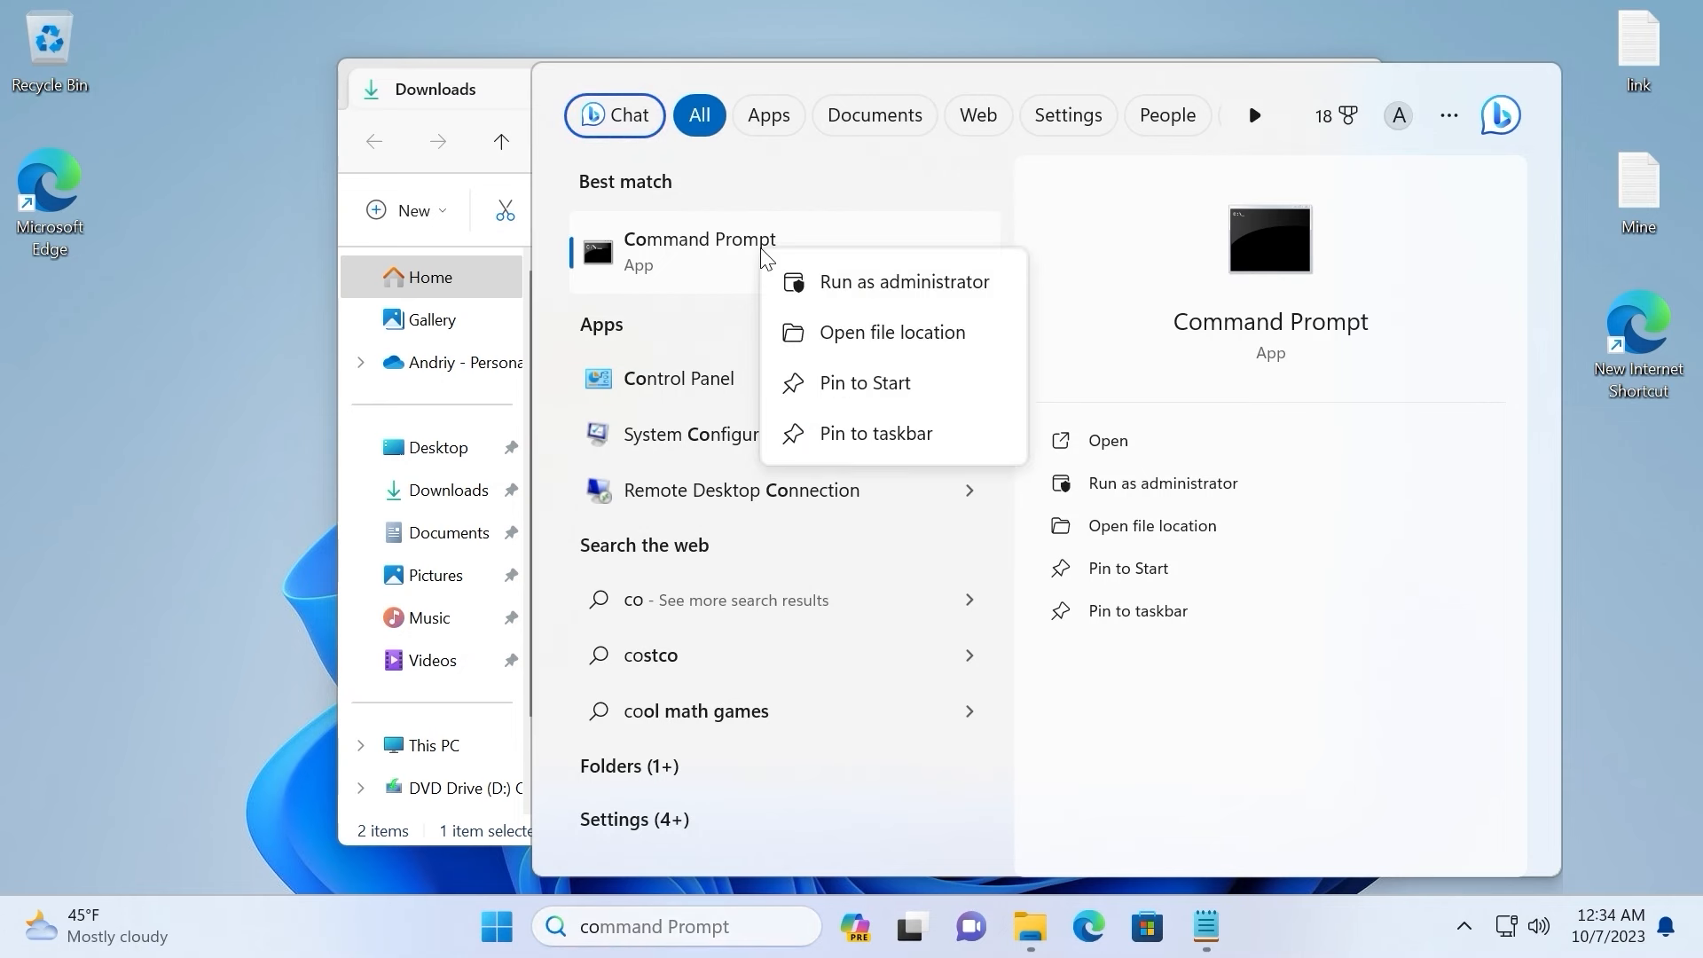
click(887, 298)
click(769, 676)
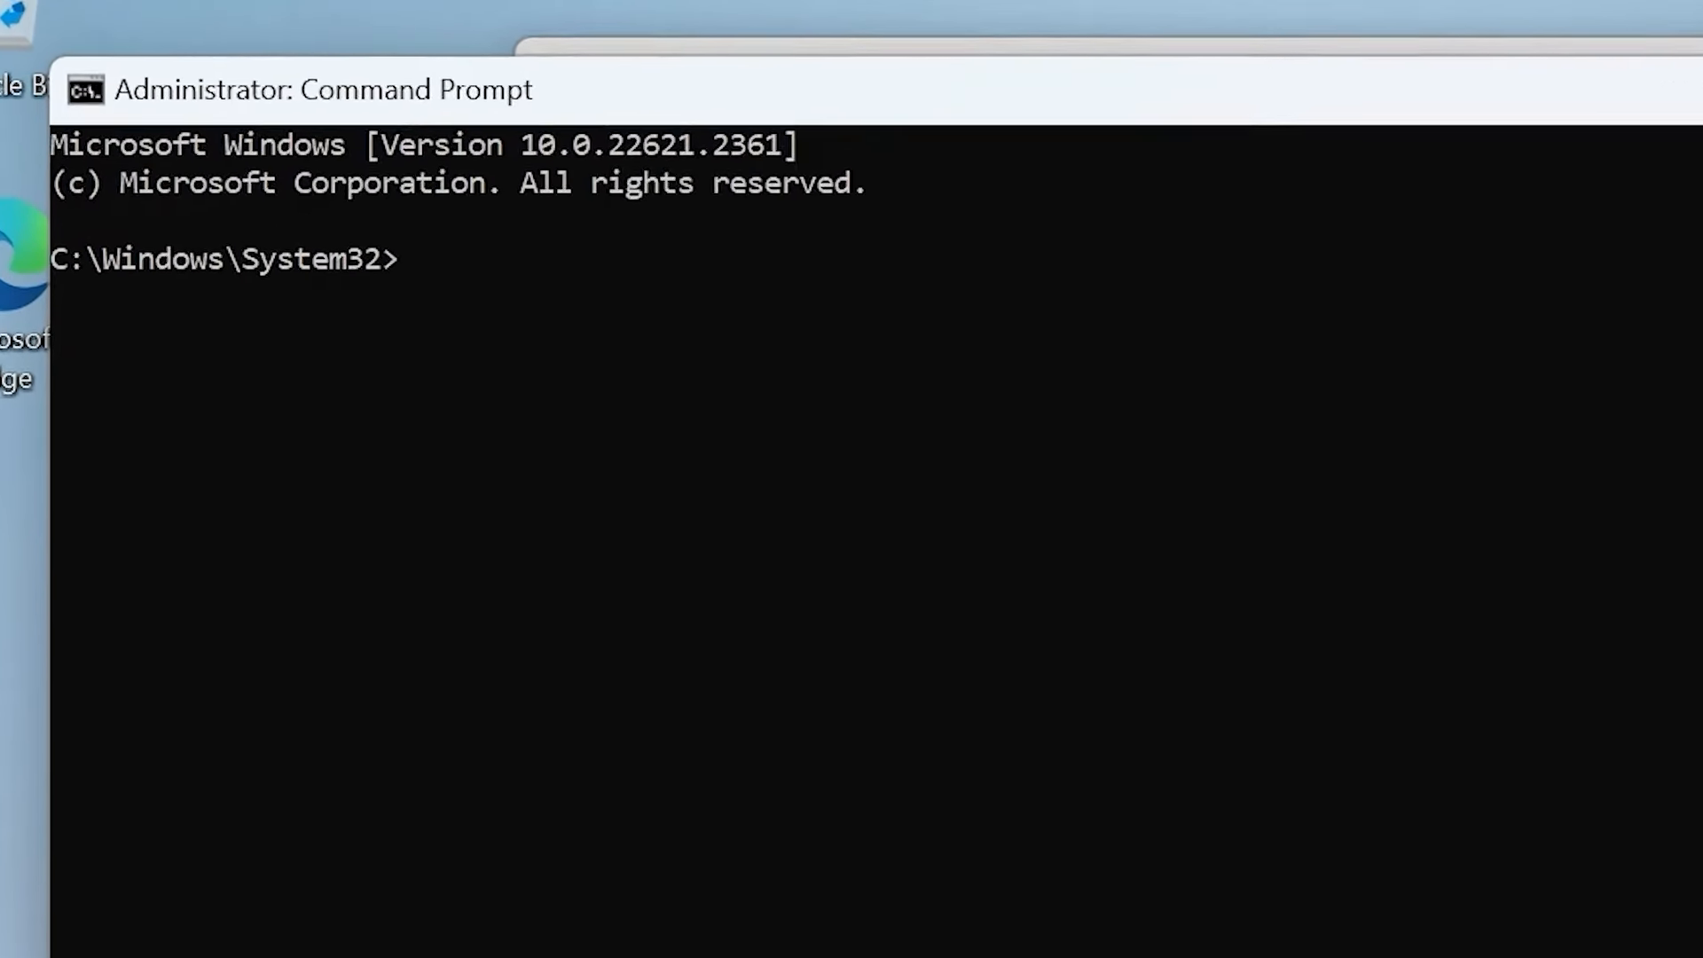
Step: Change the working directory to C:\Users\USER\Downloads\ViVeTool-v0.3.3 with the cd command
text(cd)
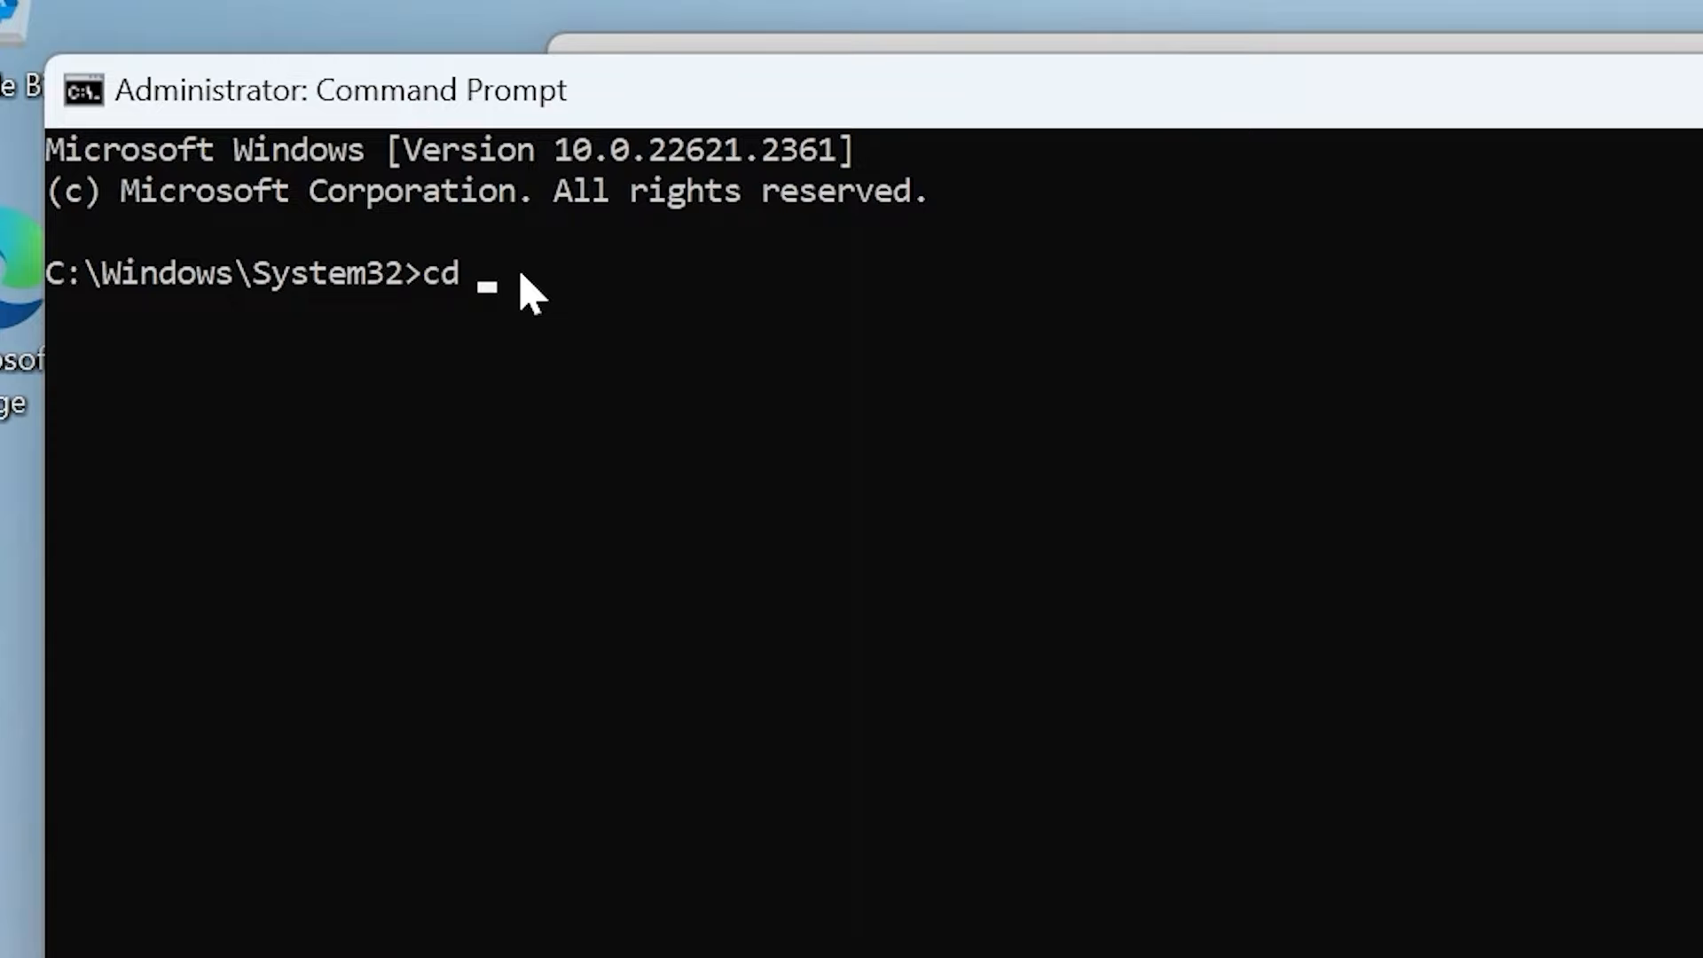
key(ctrl+v)
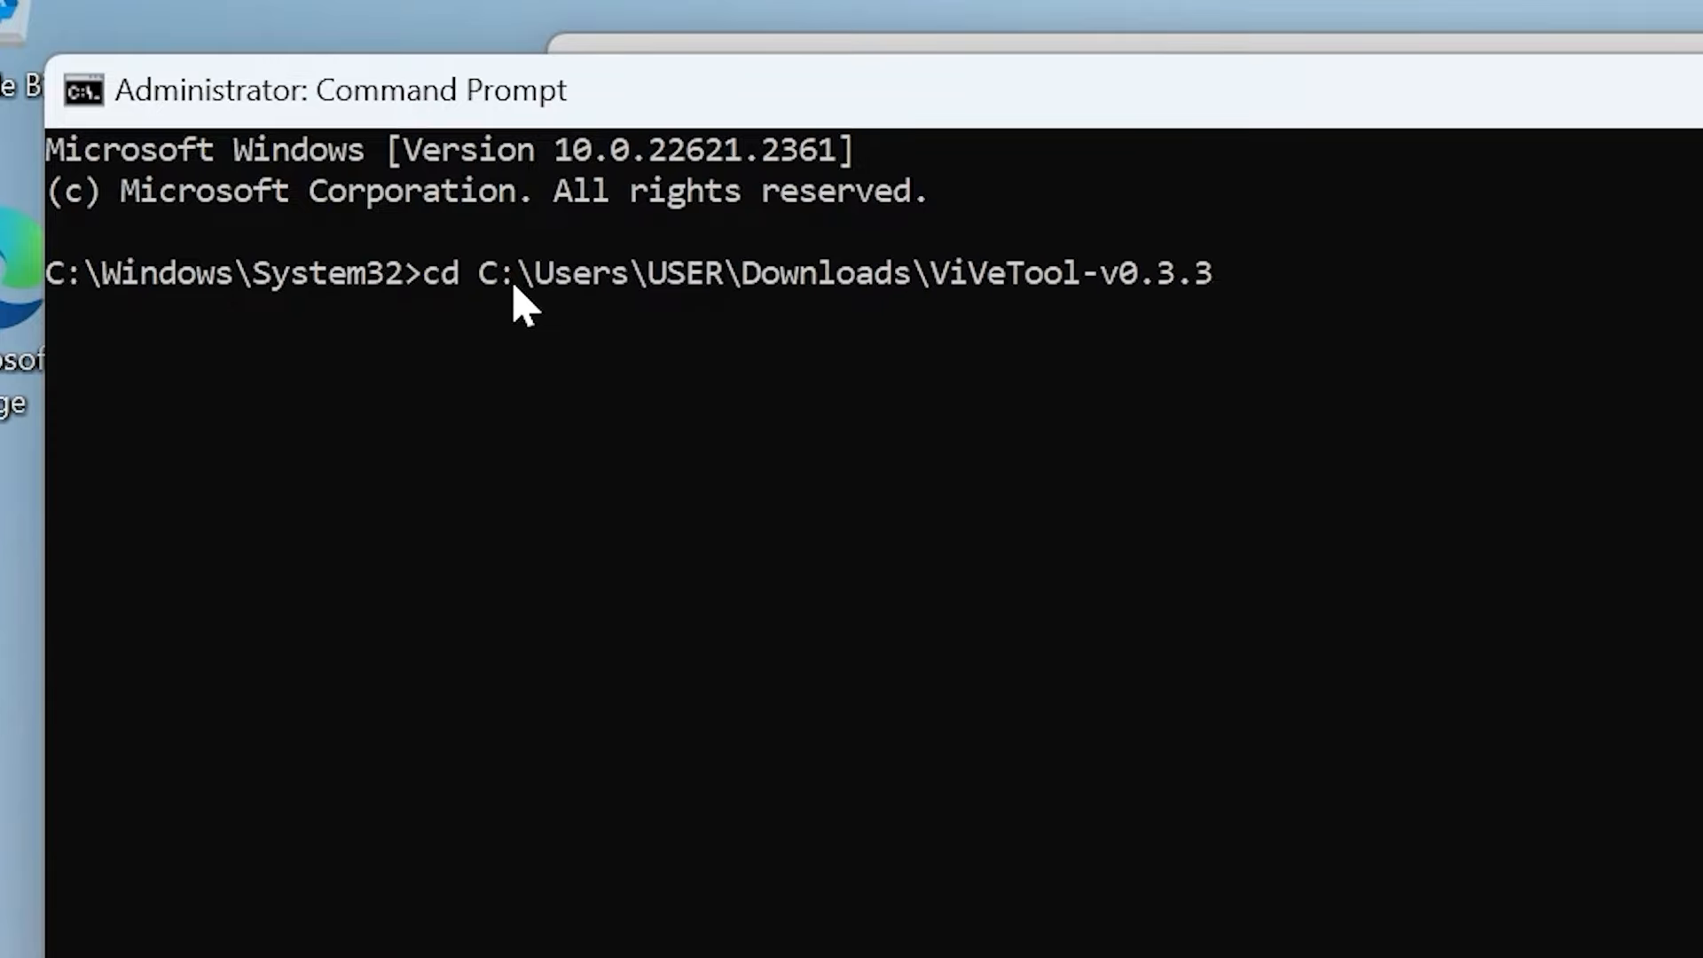
key(Return)
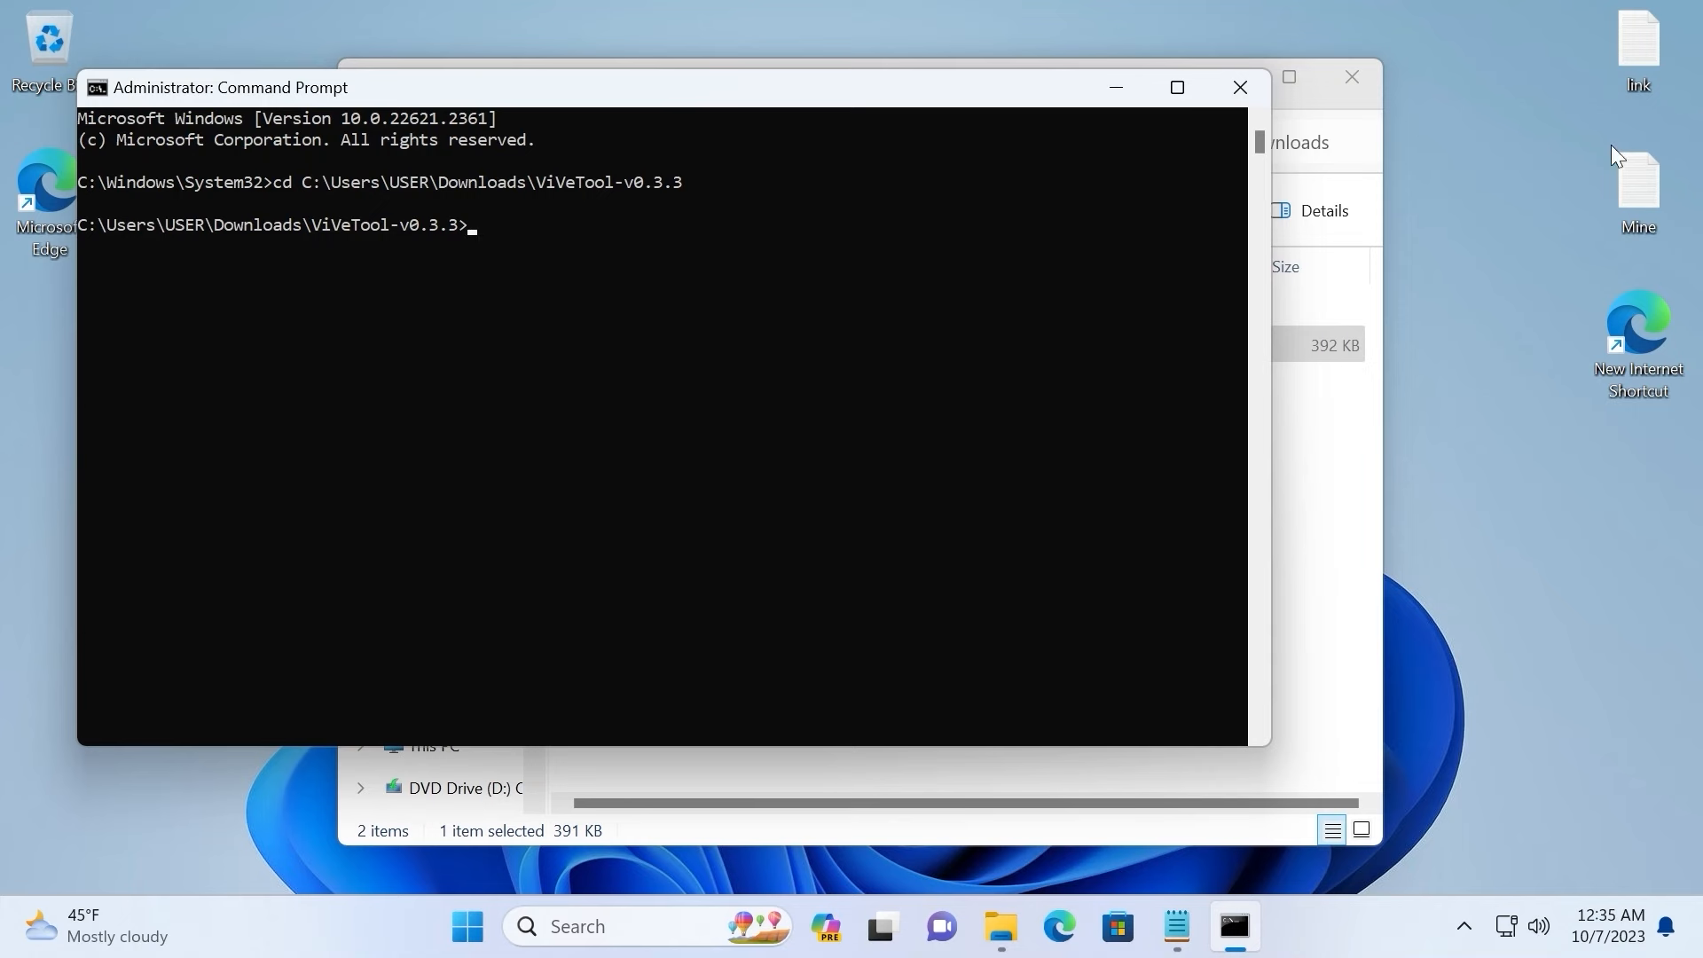
Step: Copy the command vivetool /enable /id:44774629,44776738,44850061,42105254,41655236 from the desktop text file link
double_click(1642, 46)
drag(1040, 342, 312, 329)
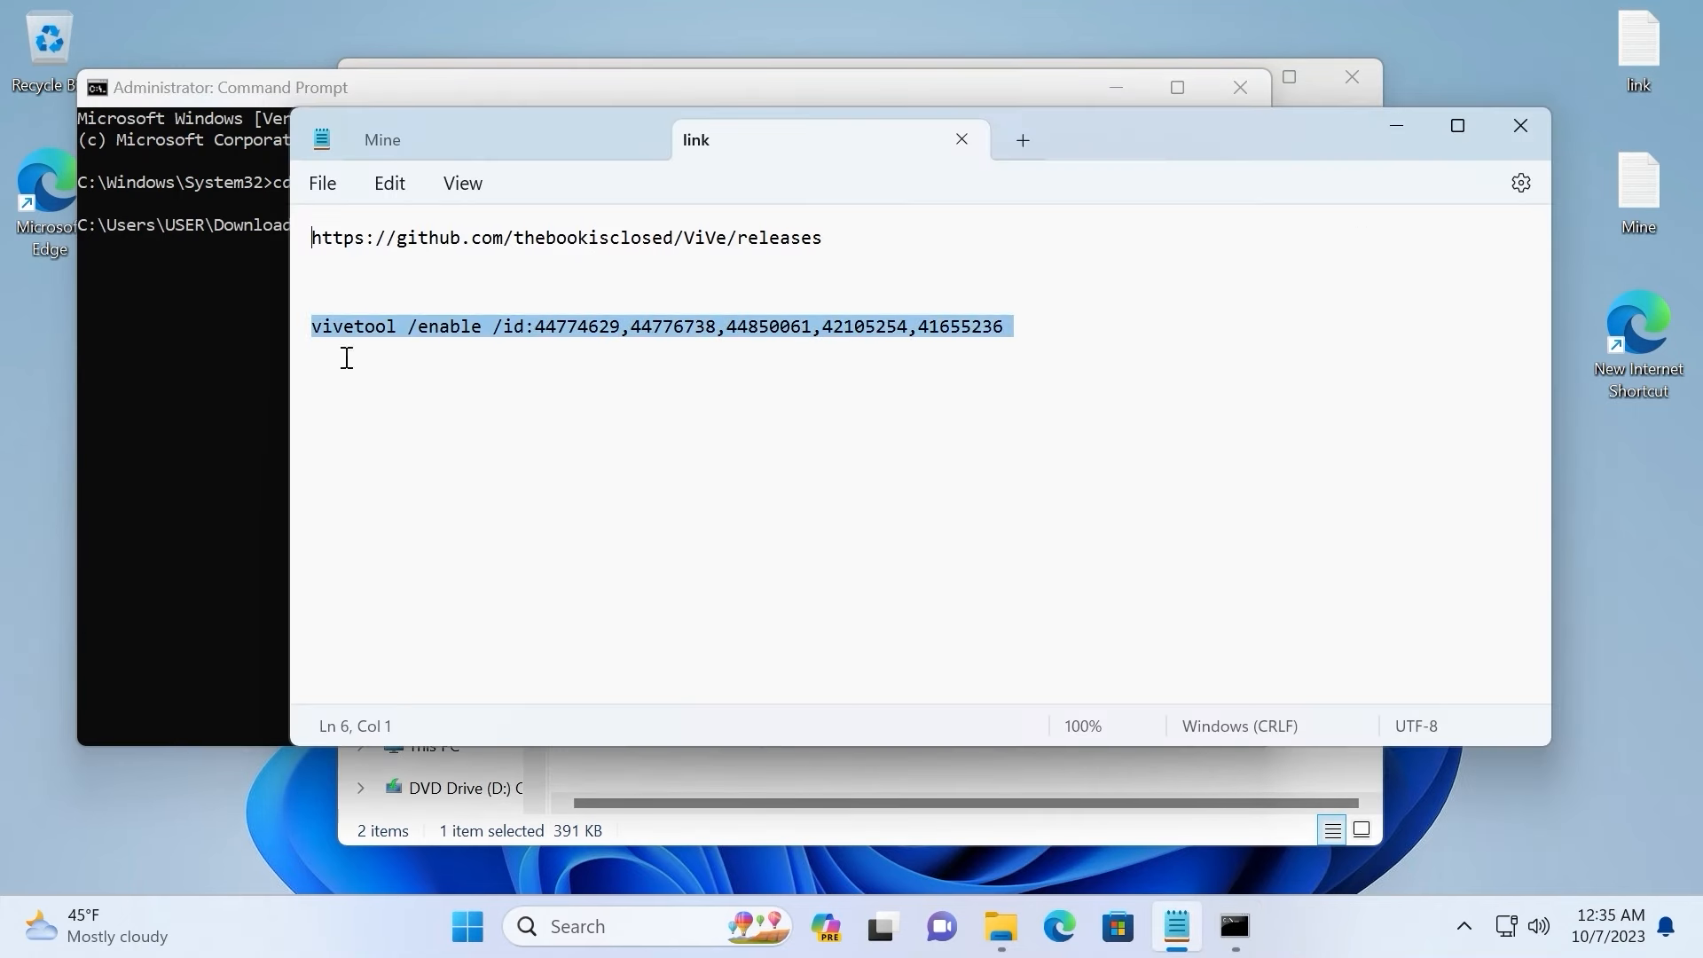
right_click(370, 334)
click(479, 467)
Step: Run the copied vivetool enable command in the administrator Command Prompt and close the prompt with exit
click(213, 308)
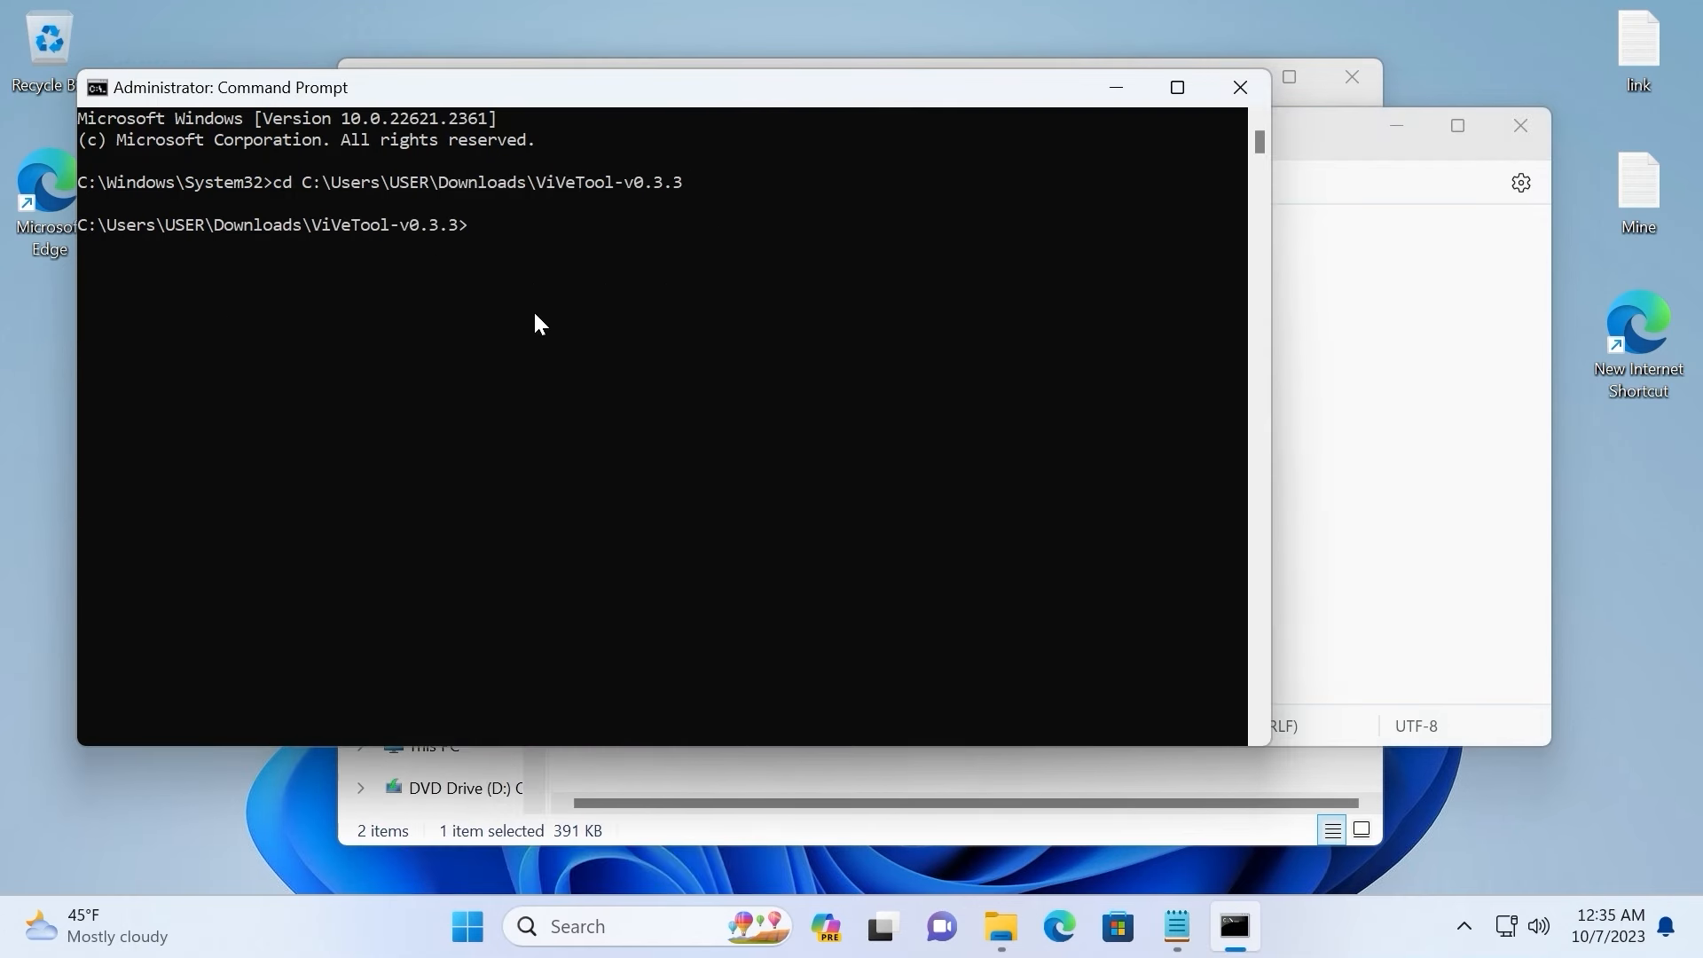
right_click(511, 225)
key(Return)
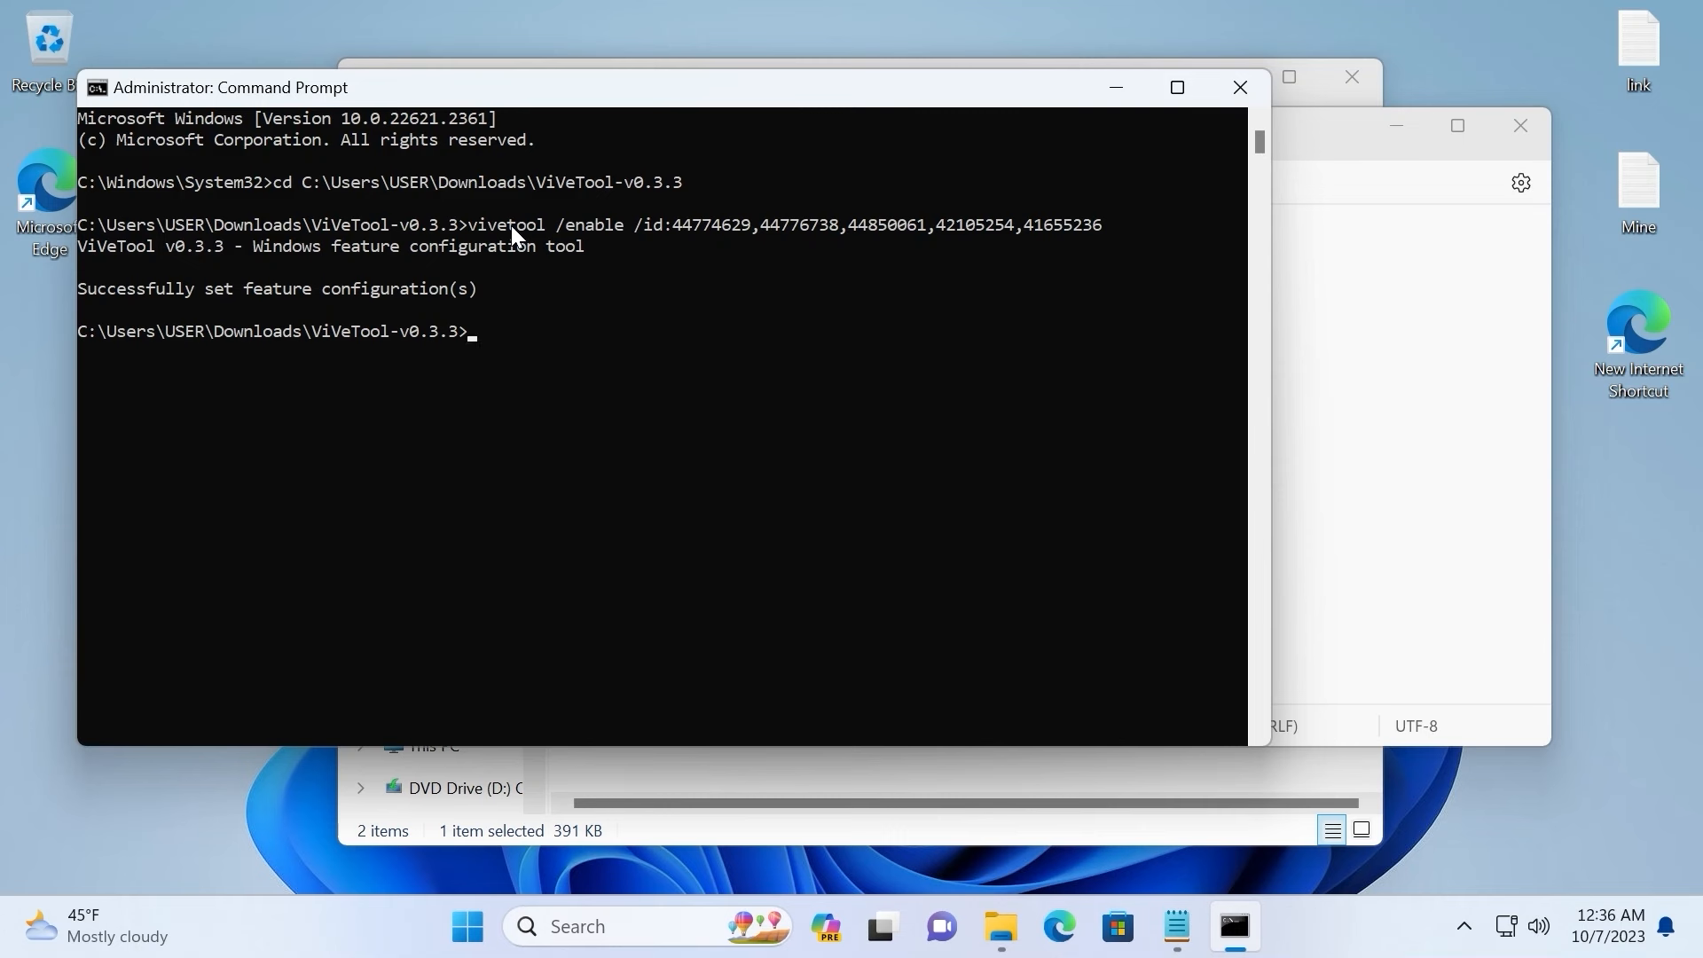
text(exit)
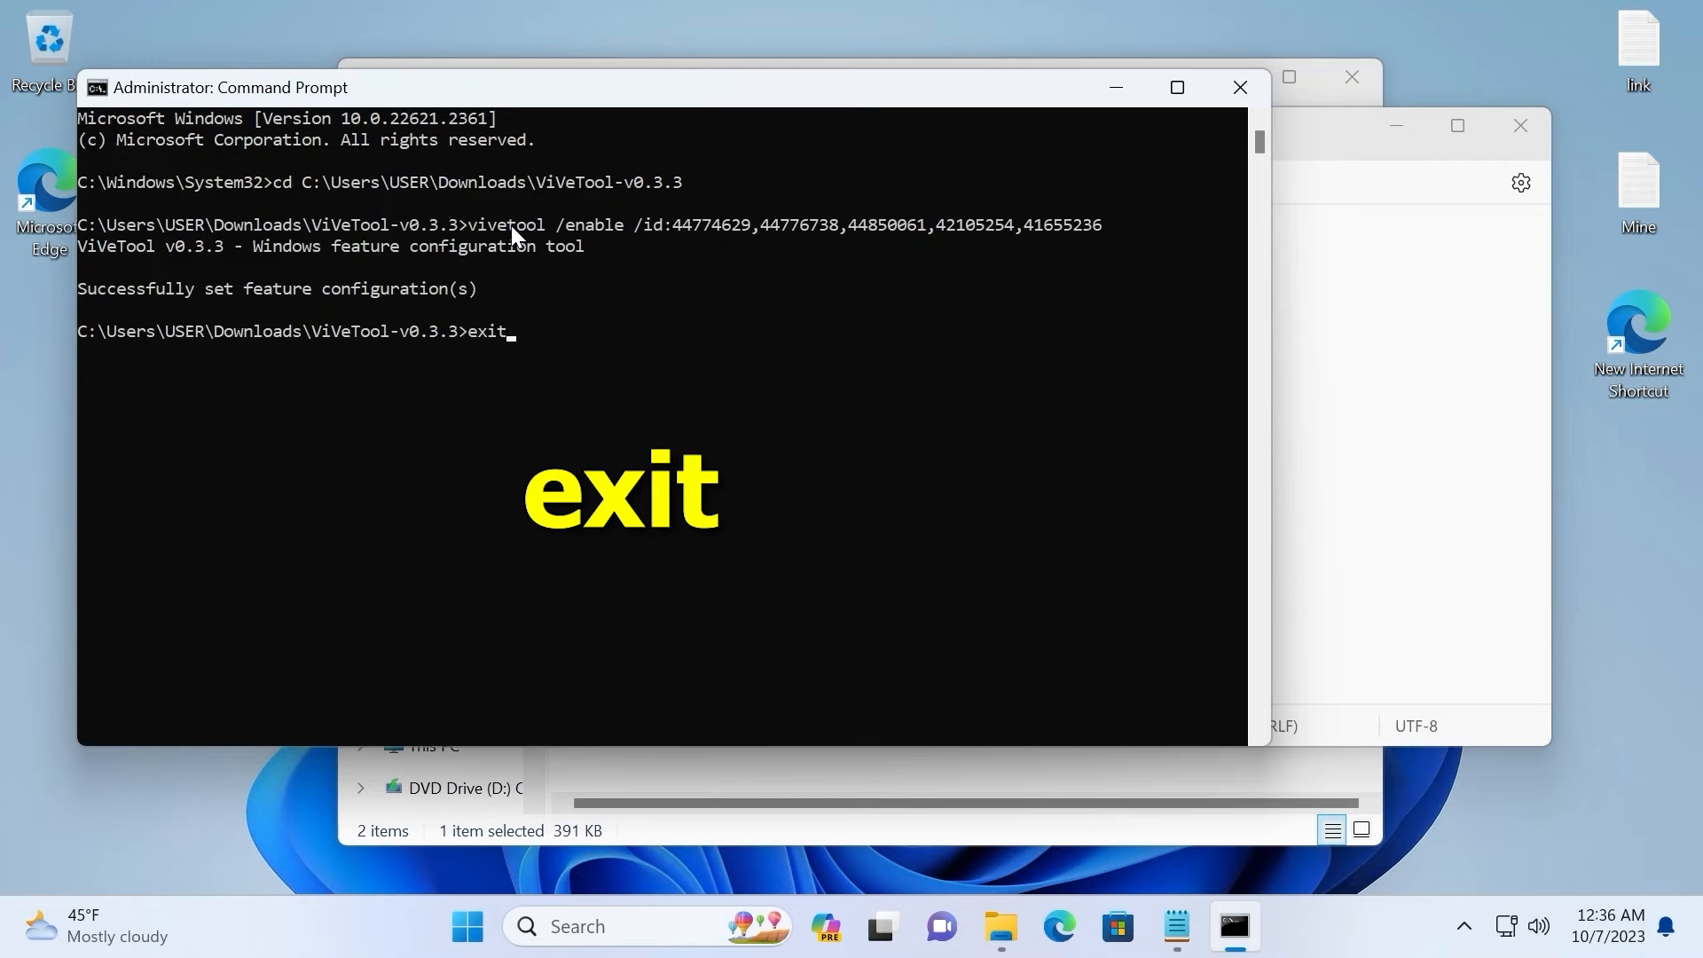
key(Return)
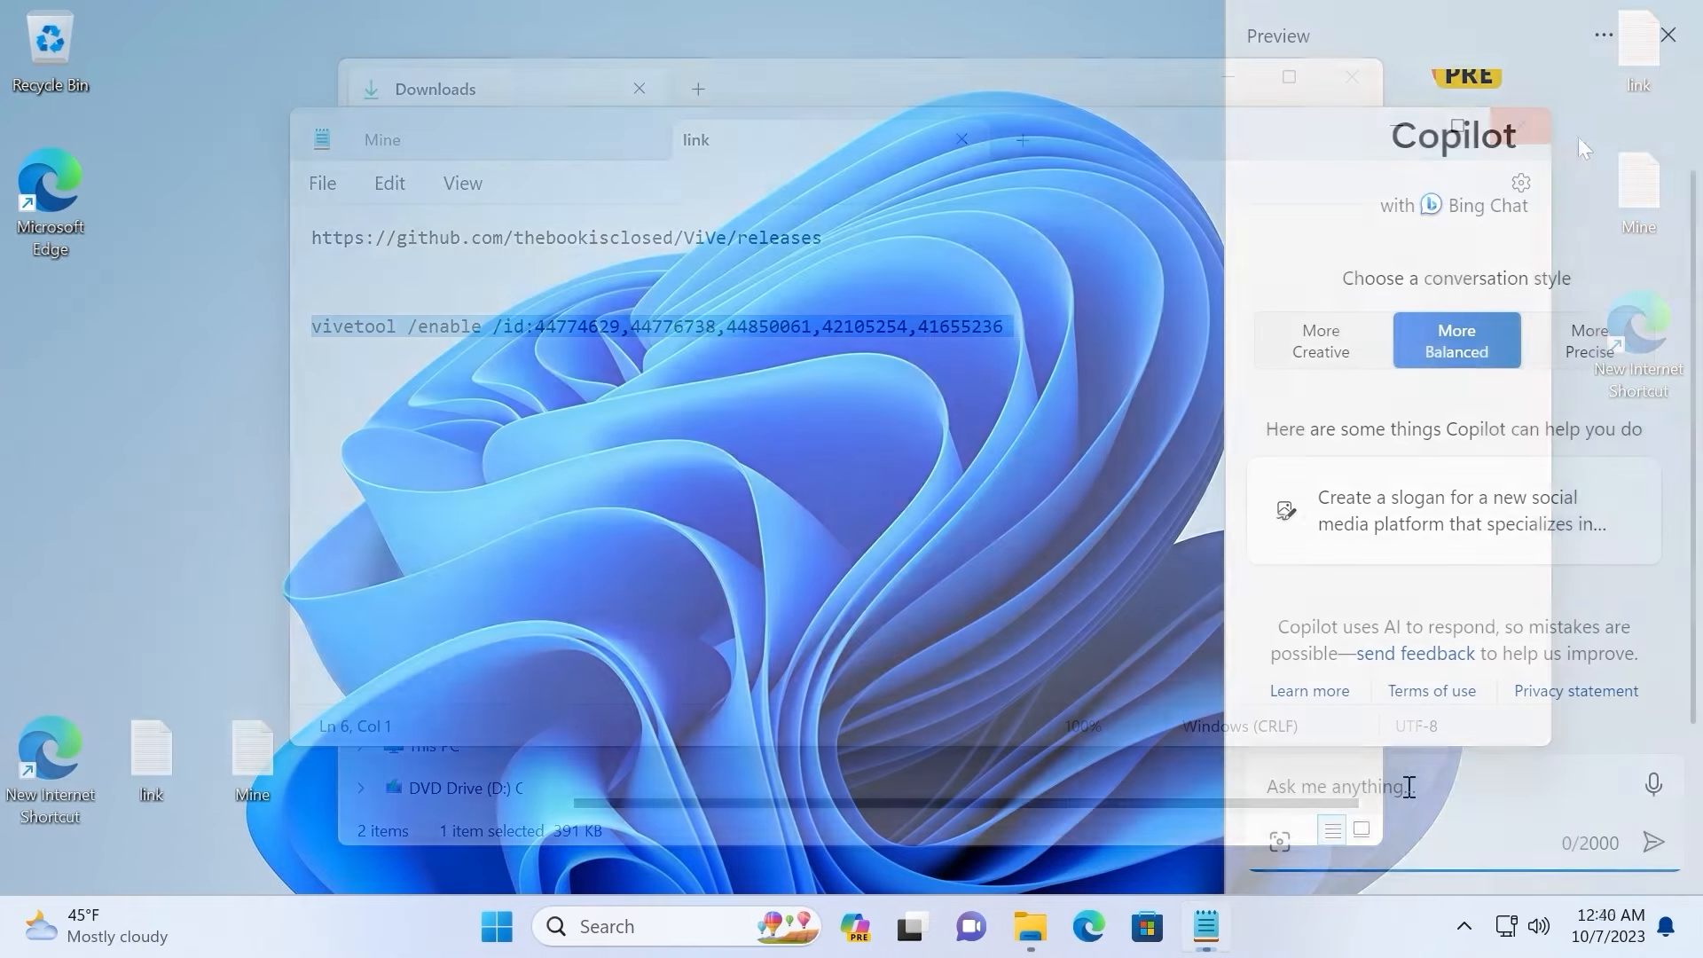
Step: Ask Copilot "how to install windows 12" and check a source cited in its answer
text(how to )
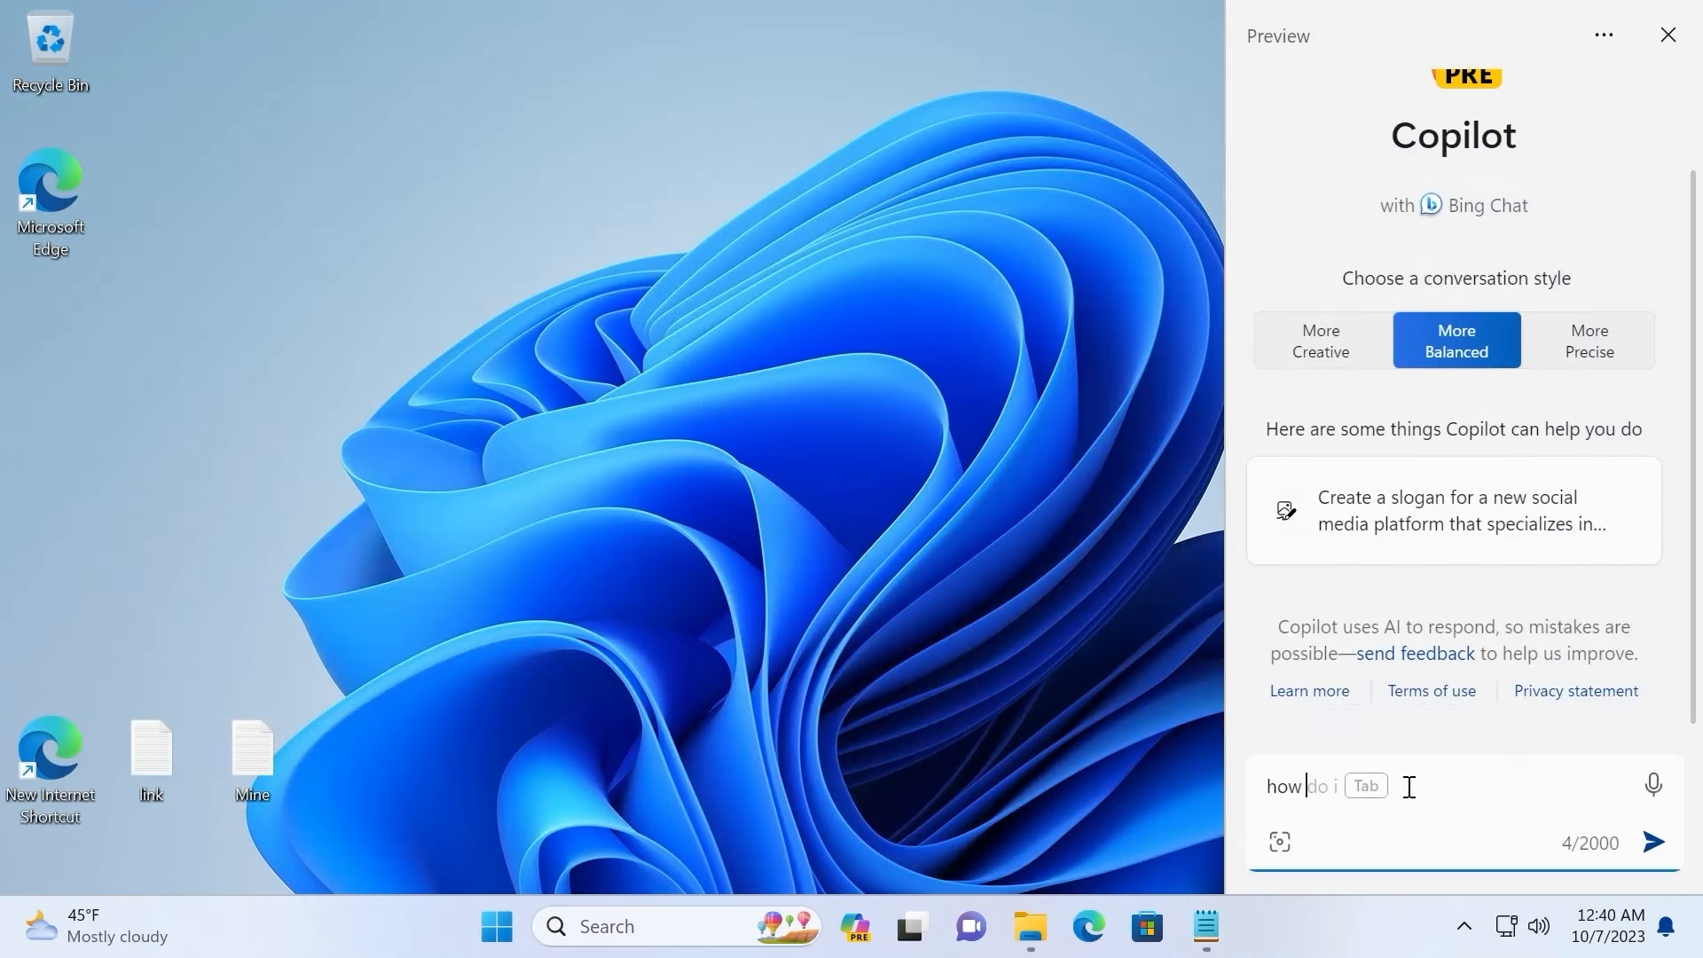
text(install windows 12)
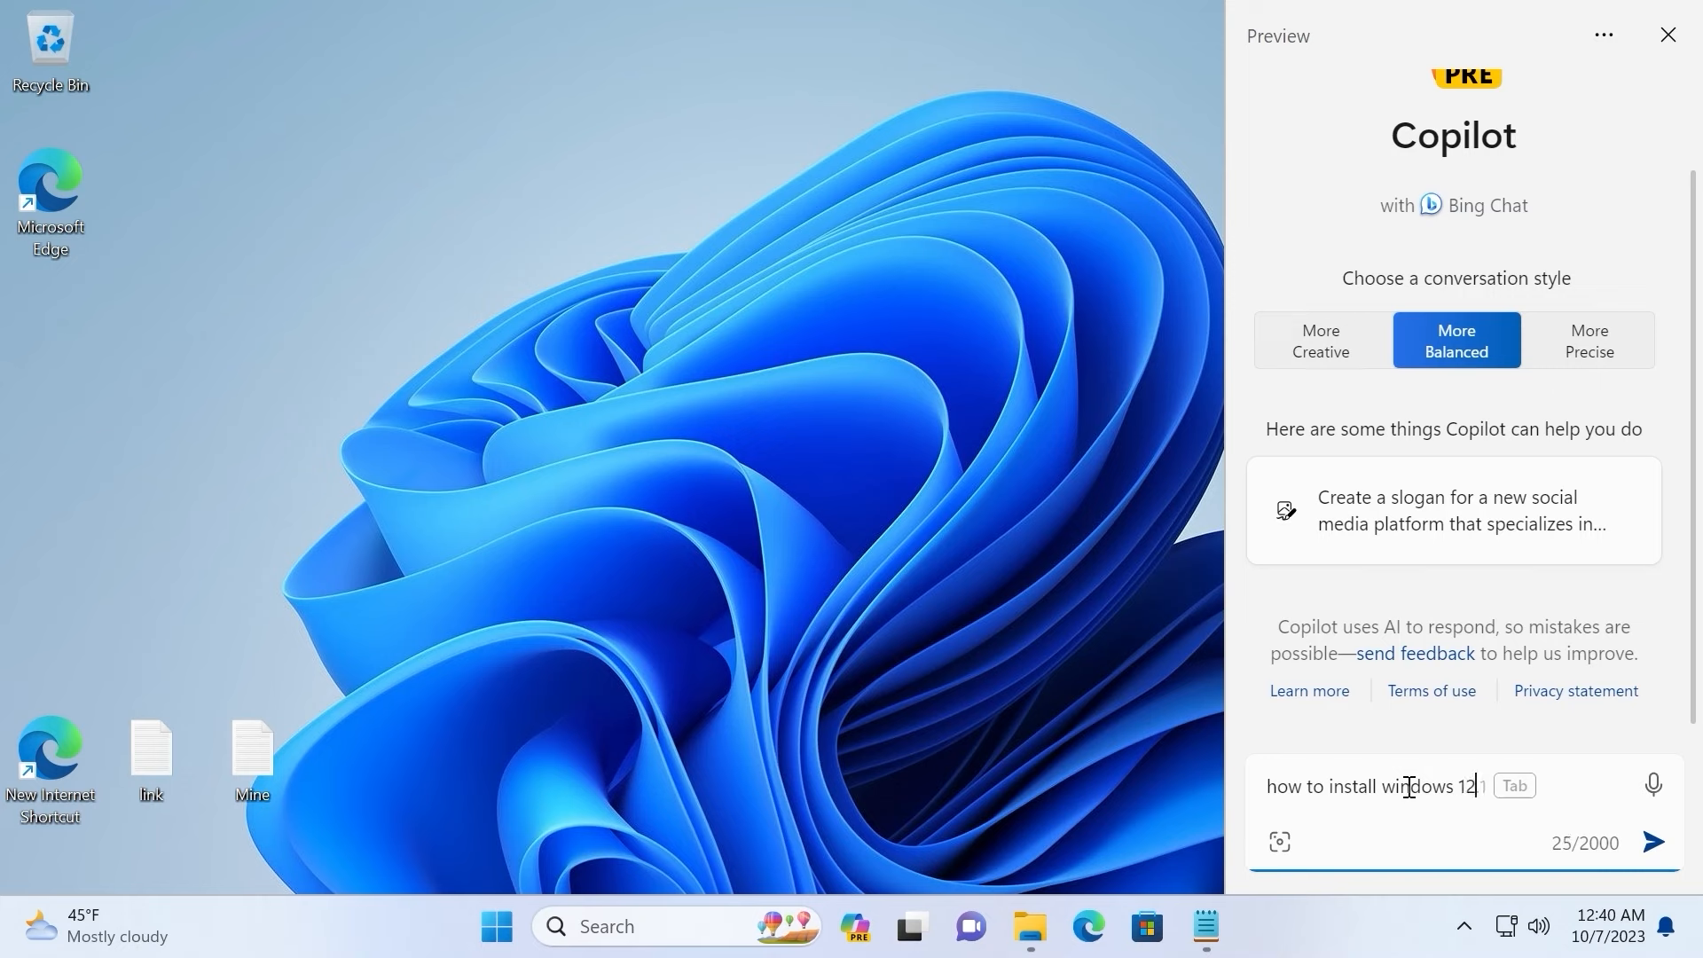
key(Return)
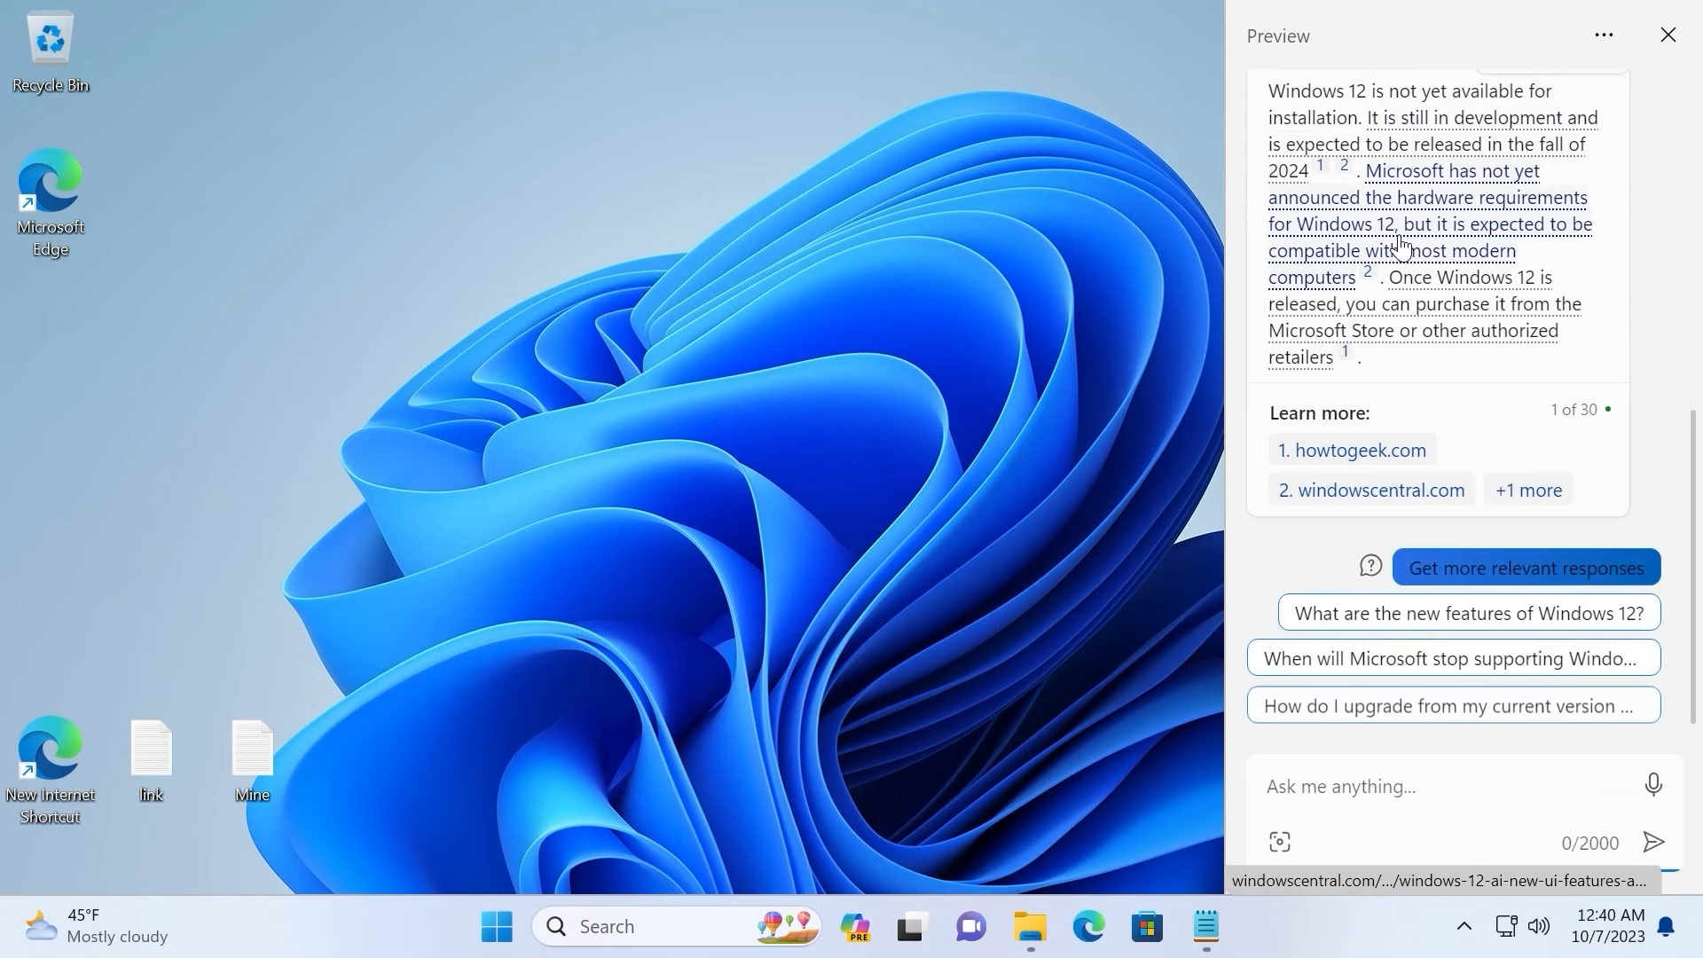
mouse_move(1396, 220)
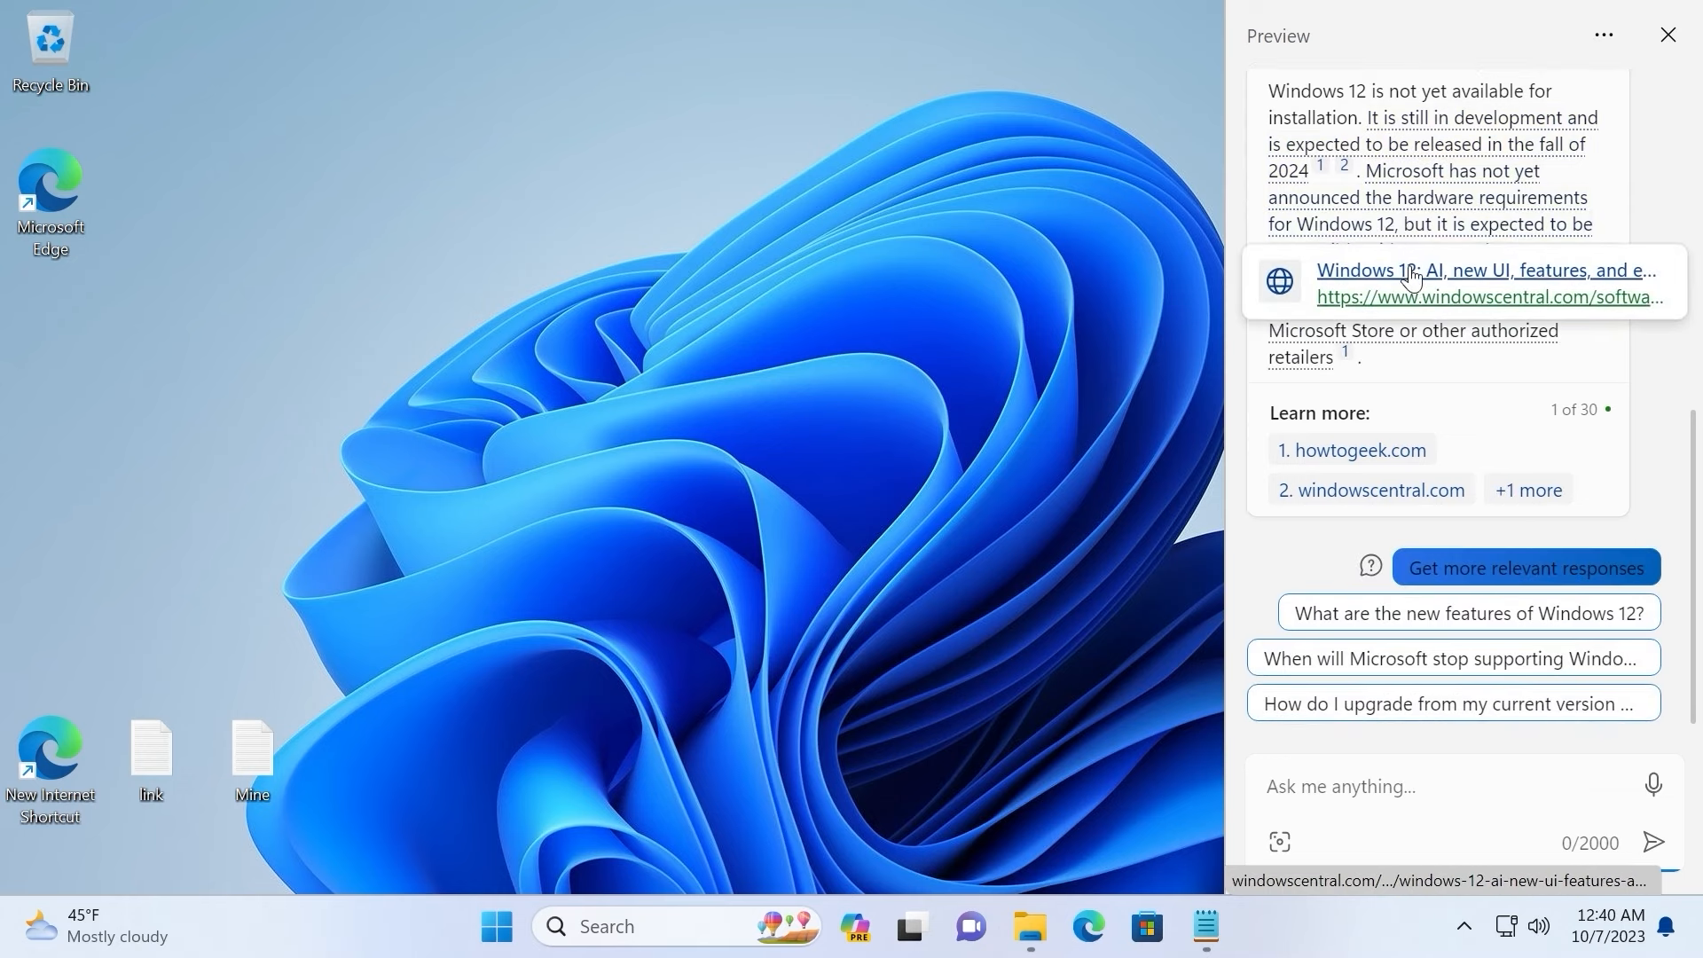